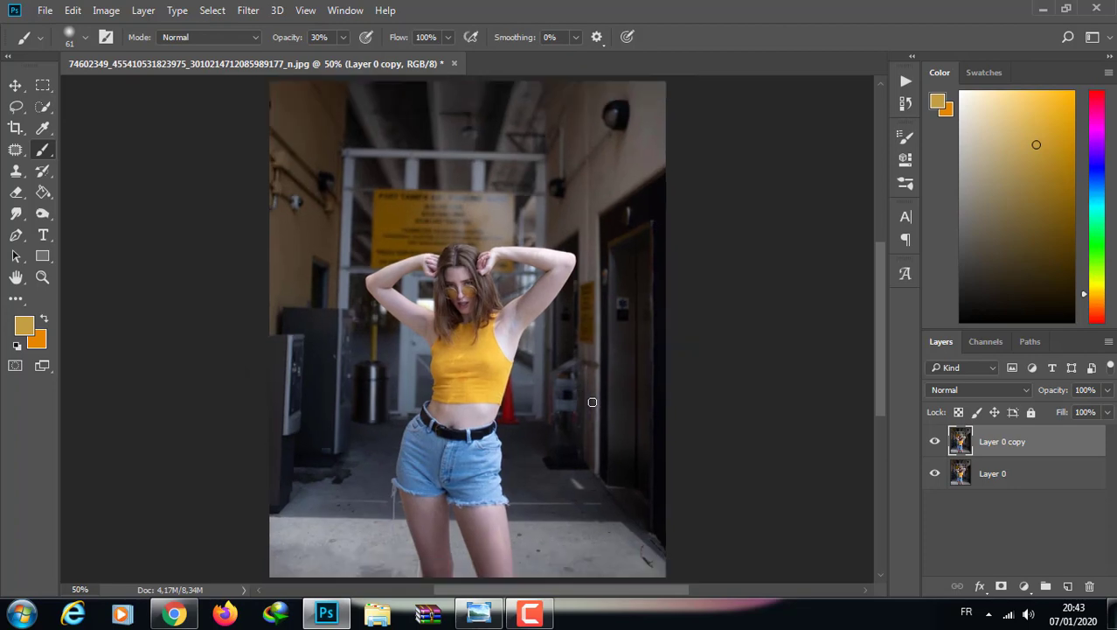
Open the Camera Raw Filter on the copy layer and set Exposure +0,30, Contrast +28, Vibrance +22
key("ctrl+minus")
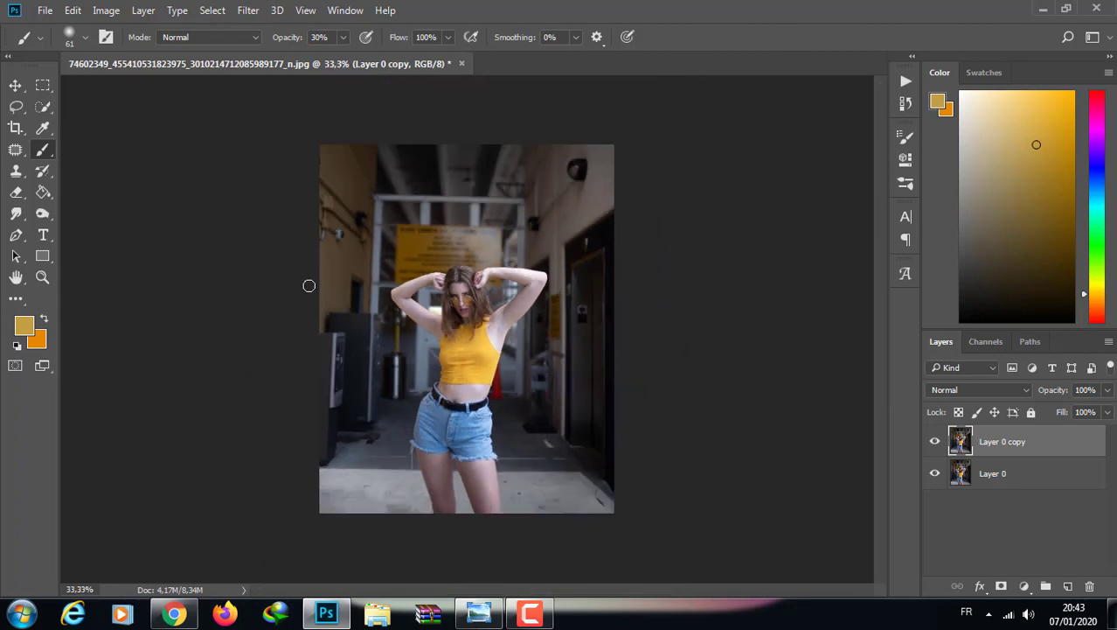
left_click(1024, 585)
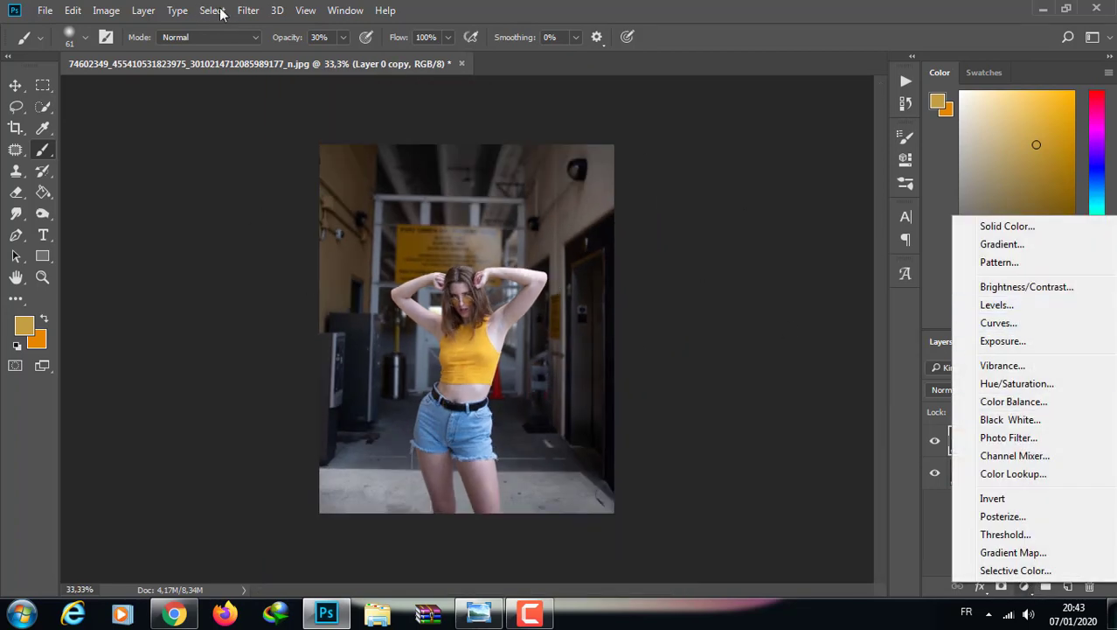
left_click(249, 10)
left_click(349, 117)
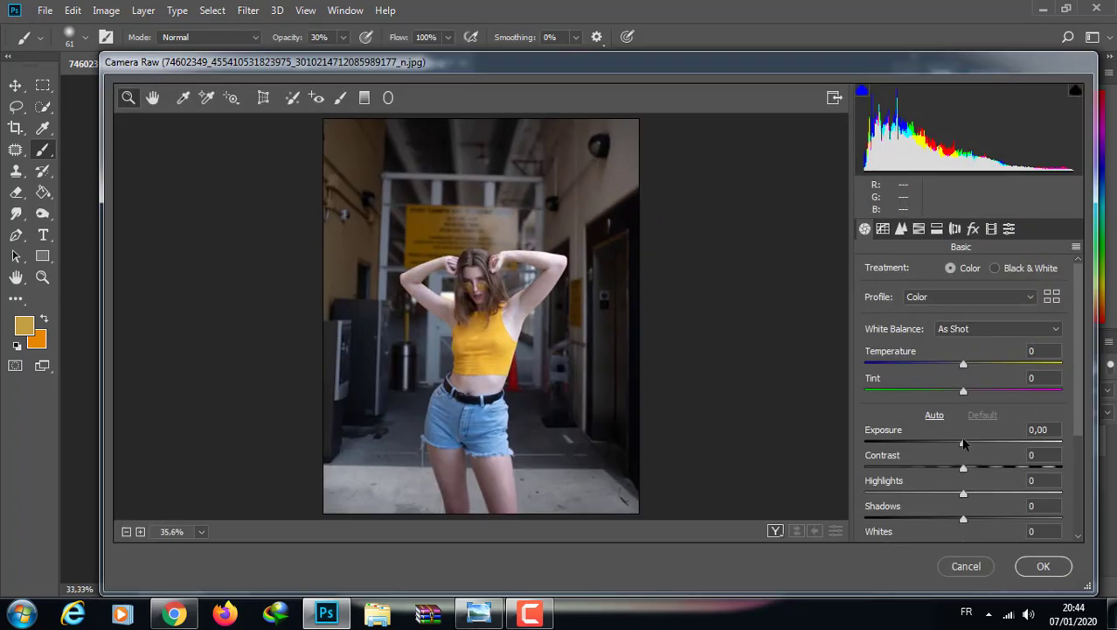
left_click_drag(964, 443, 990, 471)
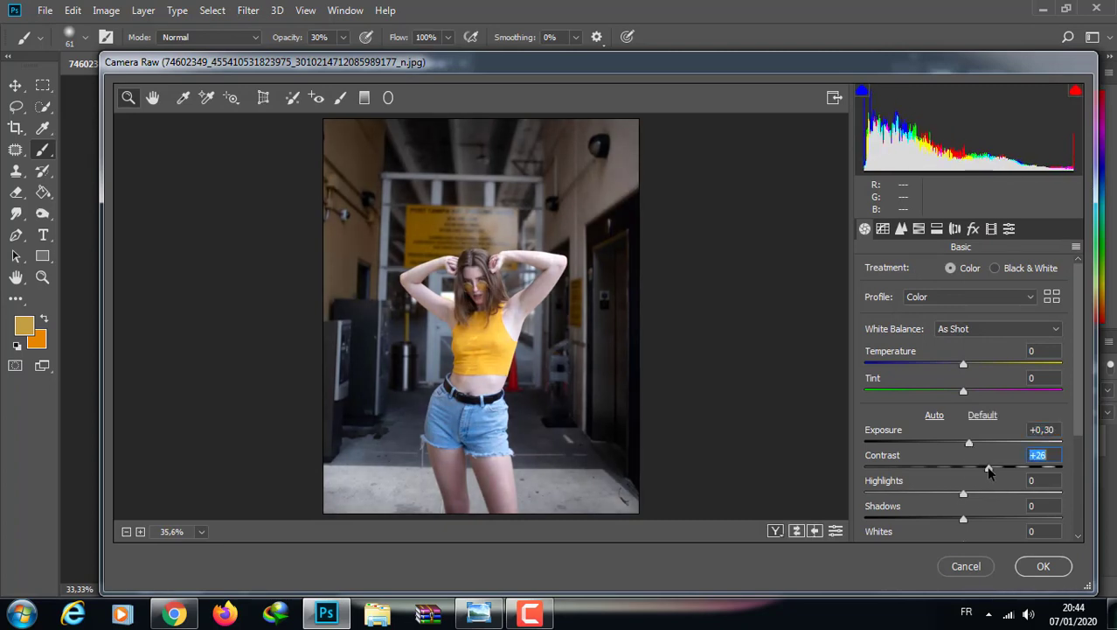
scroll(1027, 475, "down", 3)
scroll(1026, 475, "down", 2)
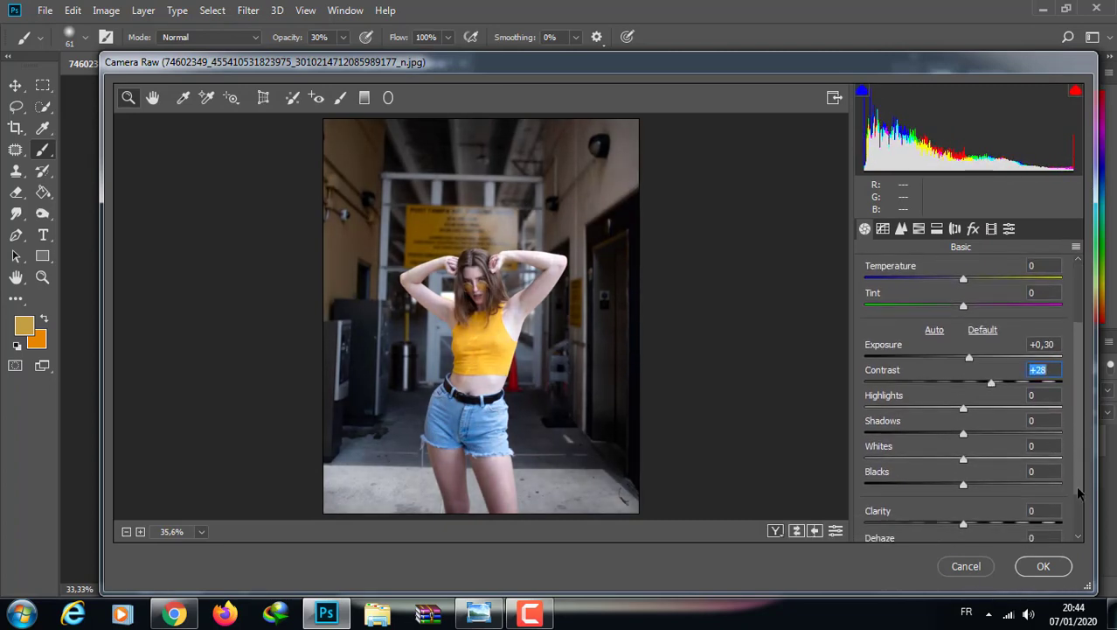
scroll(1027, 474, "down", 1)
left_click_drag(963, 502, 985, 502)
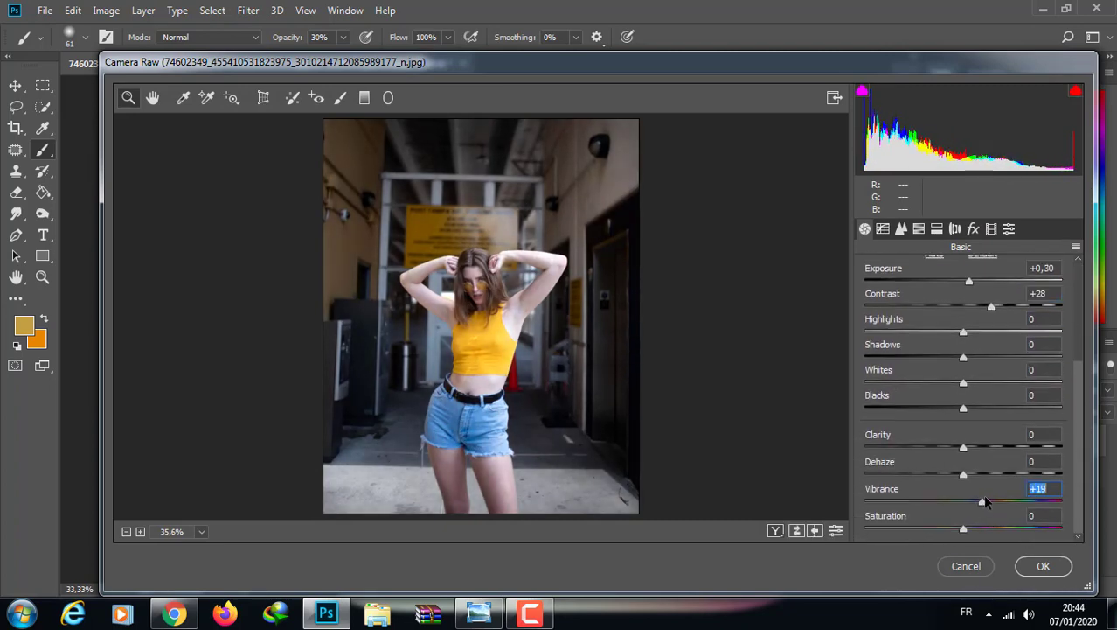
Apply the Camera Raw adjustments and zoom in on the shorts
left_click(1023, 566)
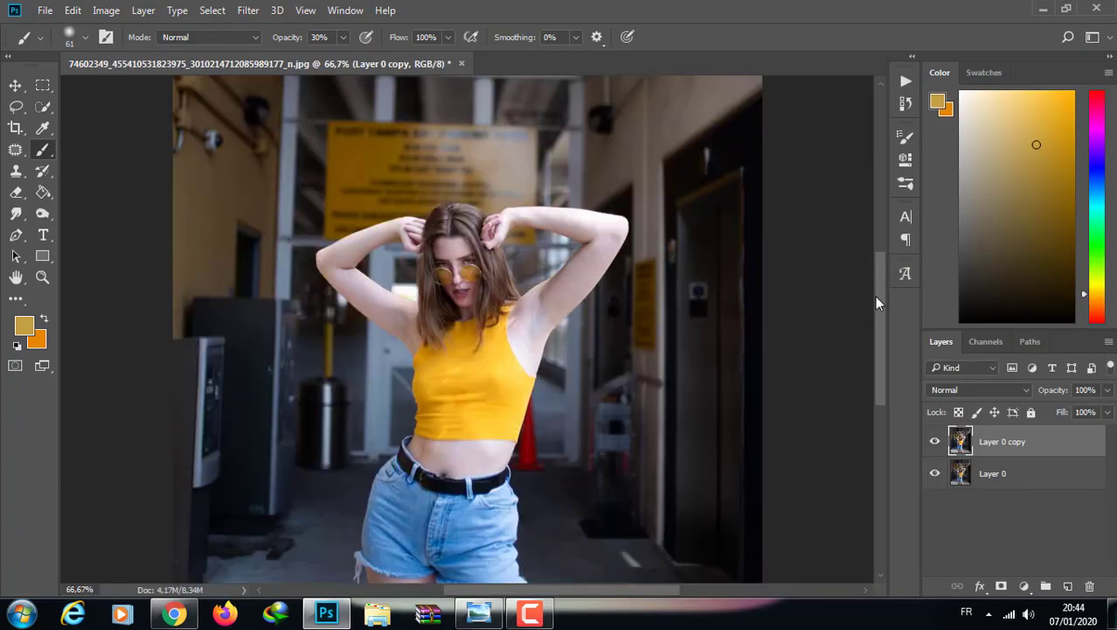
left_click_drag(875, 296, 873, 354)
key("ctrl+plus")
key("ctrl+plus")
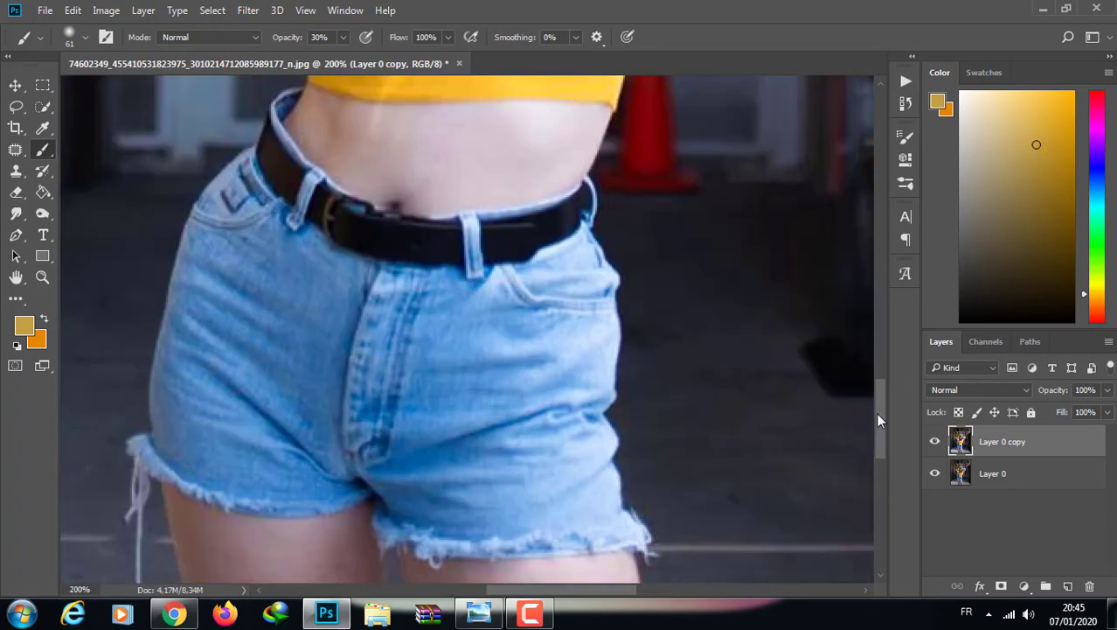
left_click_drag(878, 419, 879, 485)
Start a Pen shape path at the left leg with fill and stroke set to none
key("p")
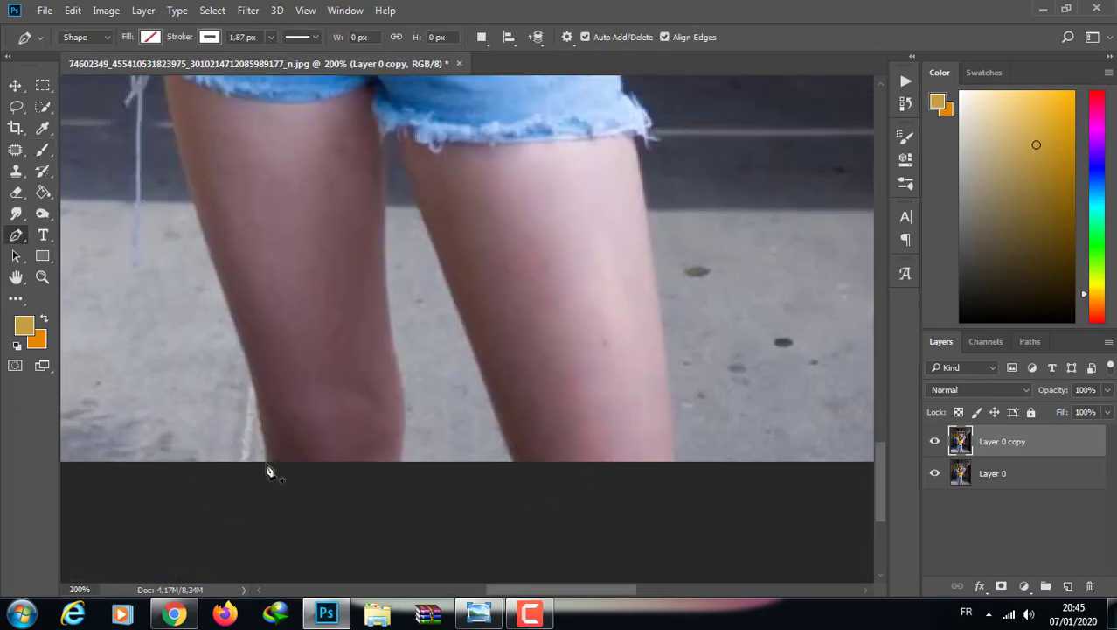
key("ctrl+plus")
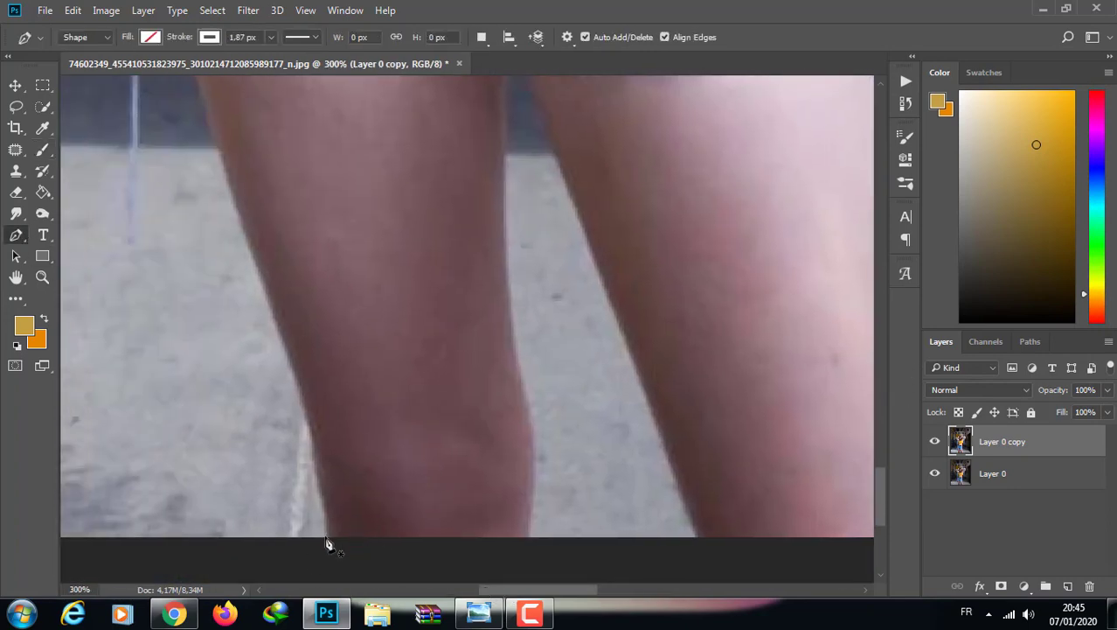
left_click(325, 537)
left_click(323, 501)
left_click(152, 39)
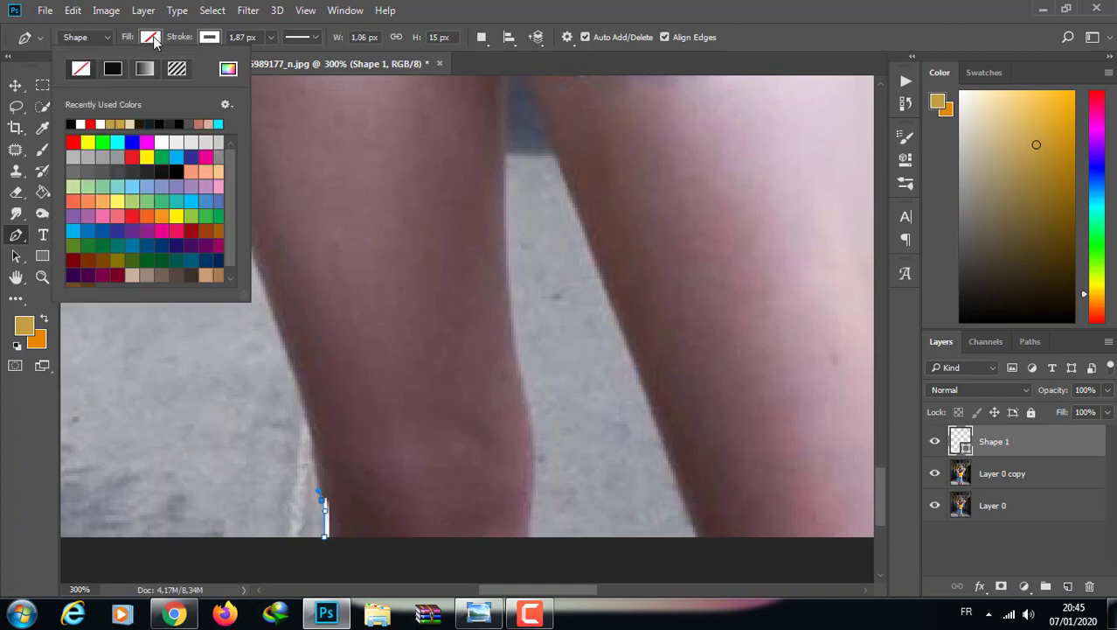
left_click(210, 37)
left_click(139, 69)
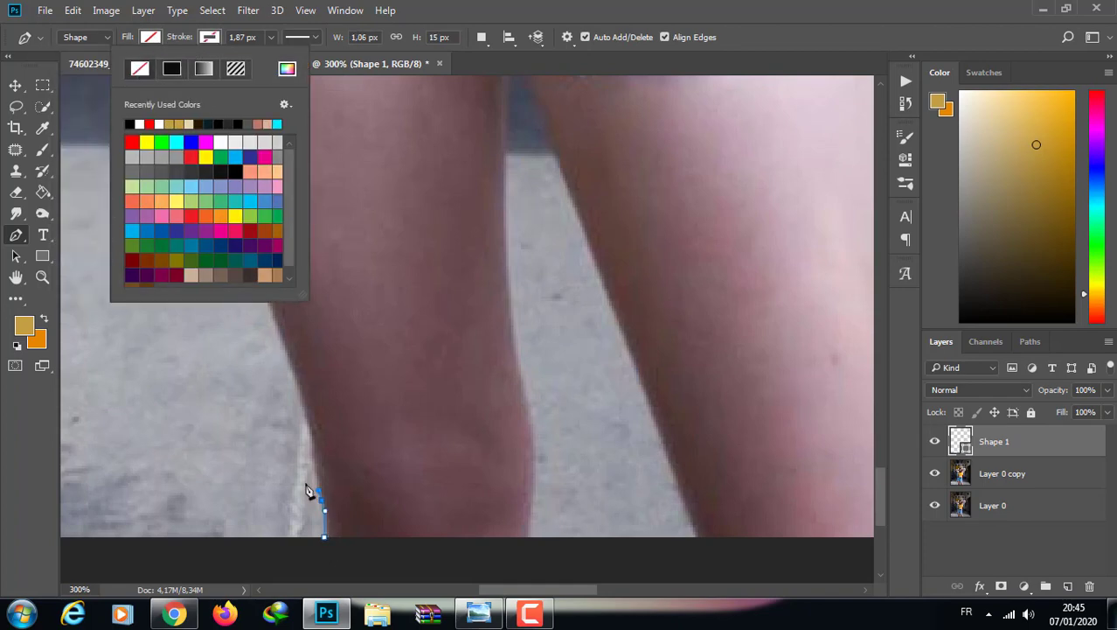
left_click(322, 496)
Trace the path up the left leg edge to the shorts hem
left_click(318, 488)
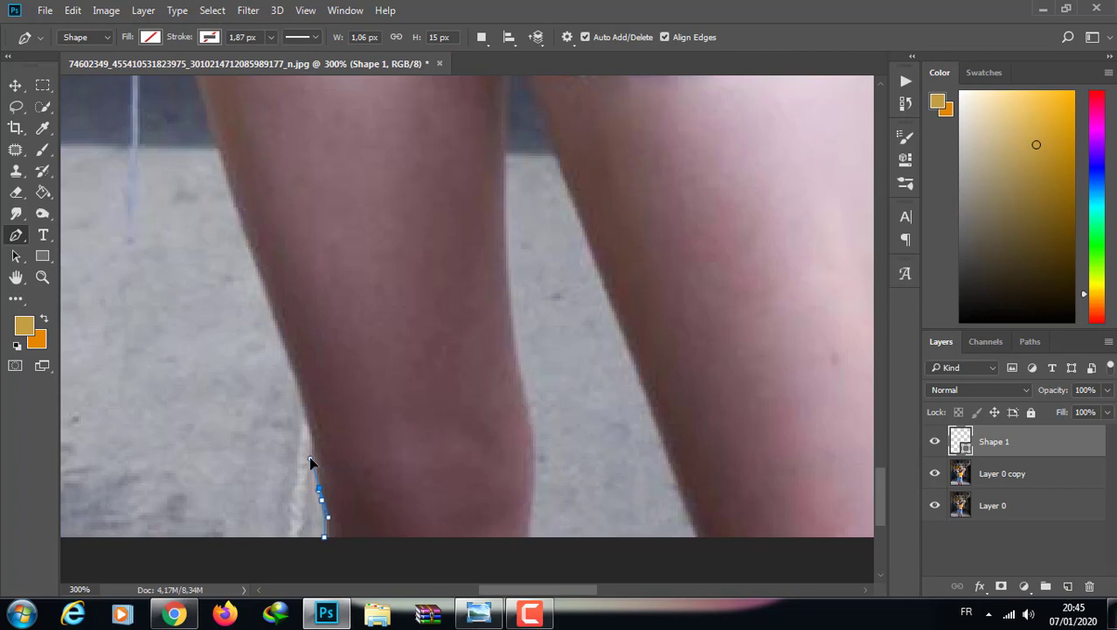
left_click_drag(311, 456, 315, 445)
left_click(277, 333)
left_click(247, 244)
scroll(219, 494, "up", 3)
left_click_drag(170, 273, 176, 315)
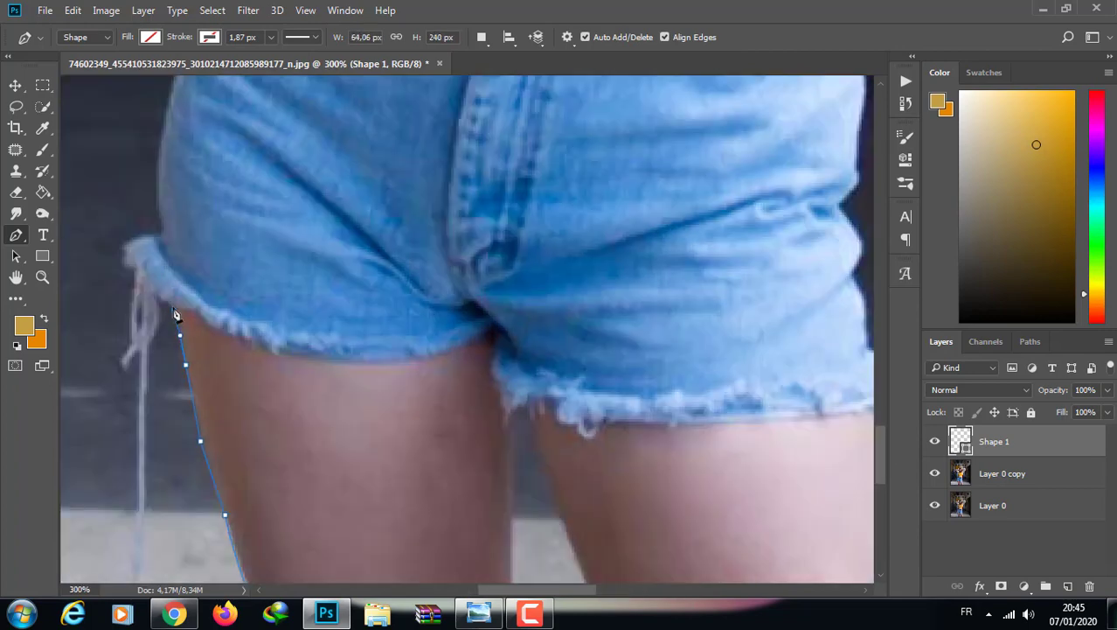
scroll(212, 435, "up", 3)
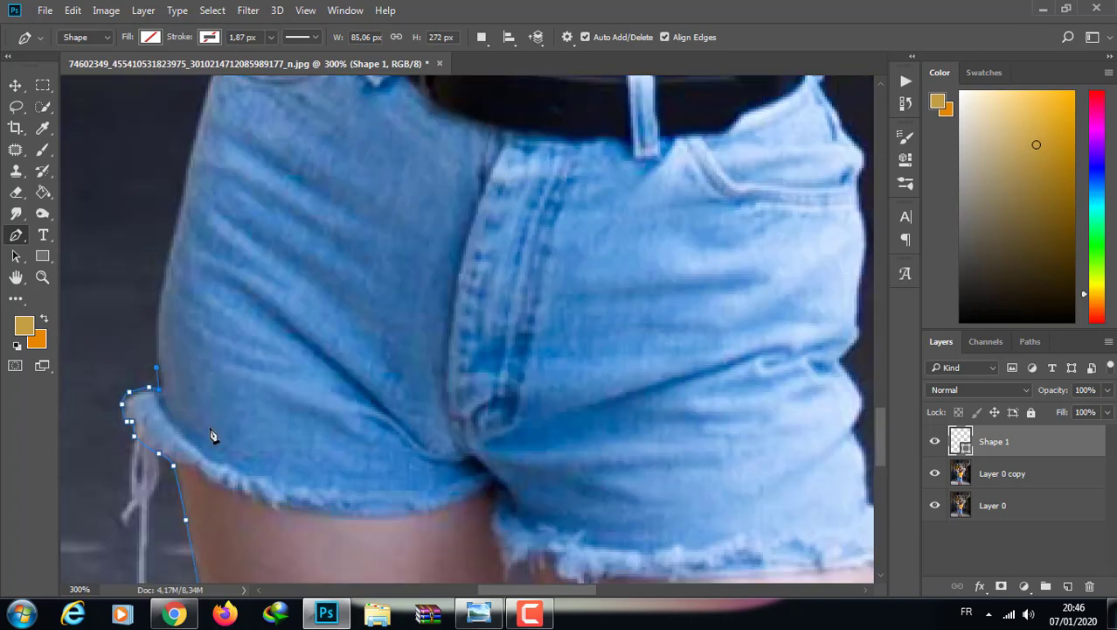
left_click(162, 271)
Extend the outline up the jeans edge and waist to the yellow top
scroll(487, 426, "up", 2)
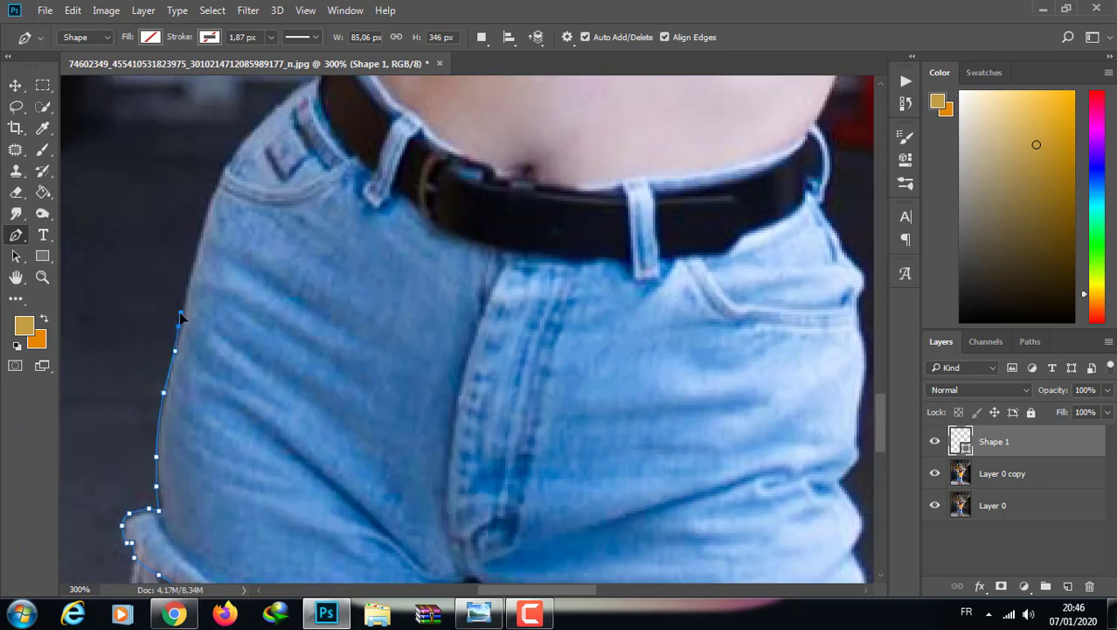
left_click(212, 190)
left_click(244, 139)
left_click(266, 112)
scroll(487, 386, "up", 5)
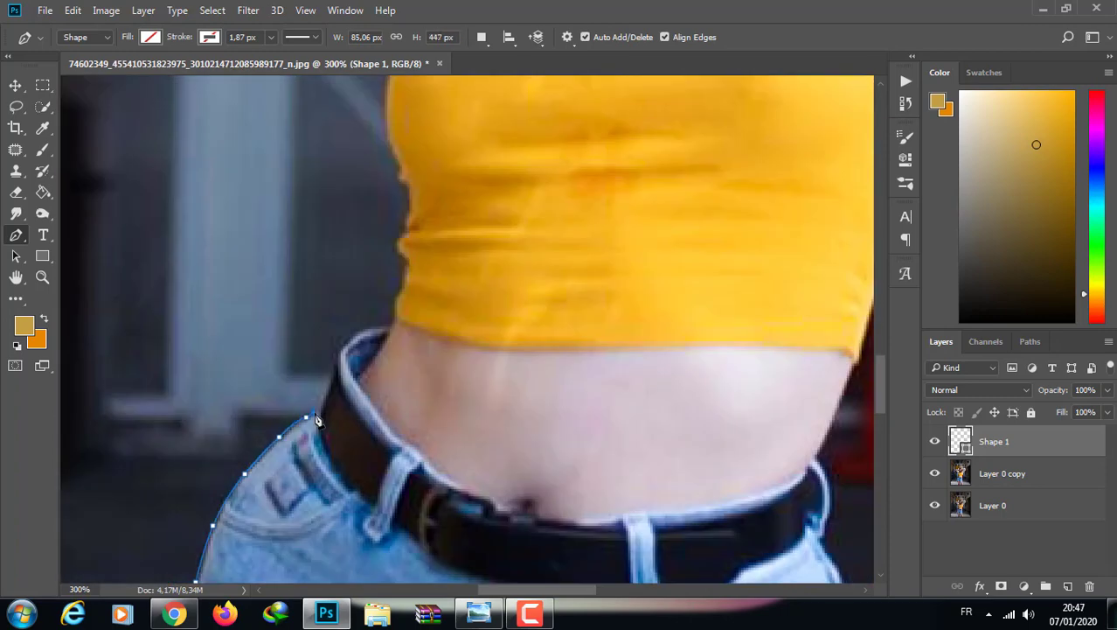
left_click(370, 326)
left_click(391, 311)
left_click(401, 282)
left_click(404, 262)
left_click(401, 249)
left_click(396, 237)
Return from the browser and add points along the side of the top
left_click(174, 615)
left_click(174, 614)
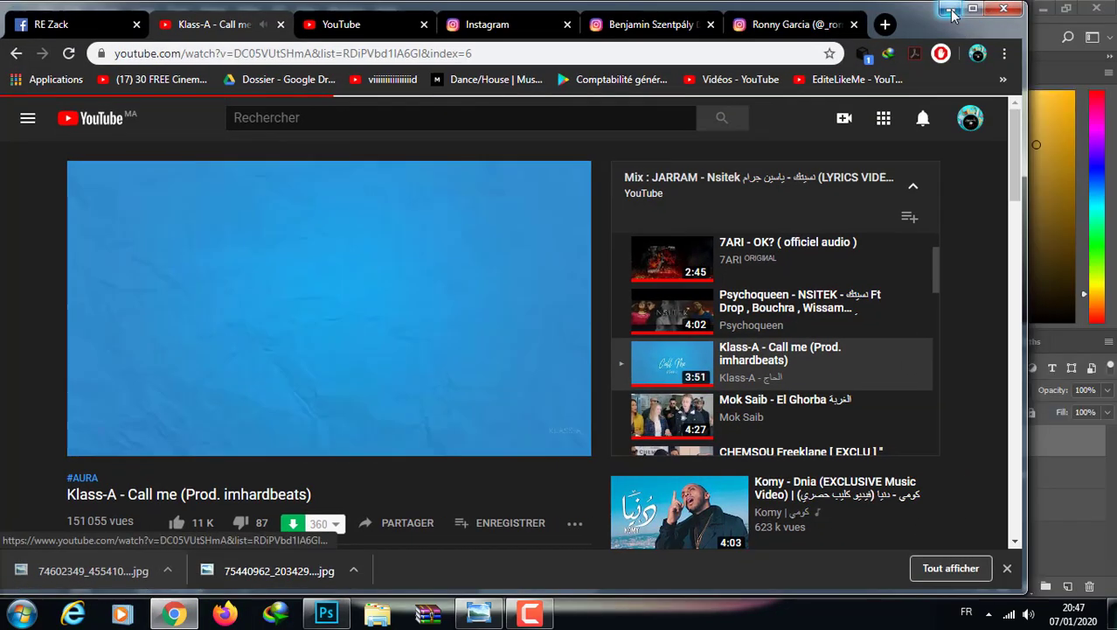
left_click(409, 201)
left_click(390, 145)
scroll(390, 145, "up", 5)
scroll(388, 350, "down", 1)
left_click(384, 350)
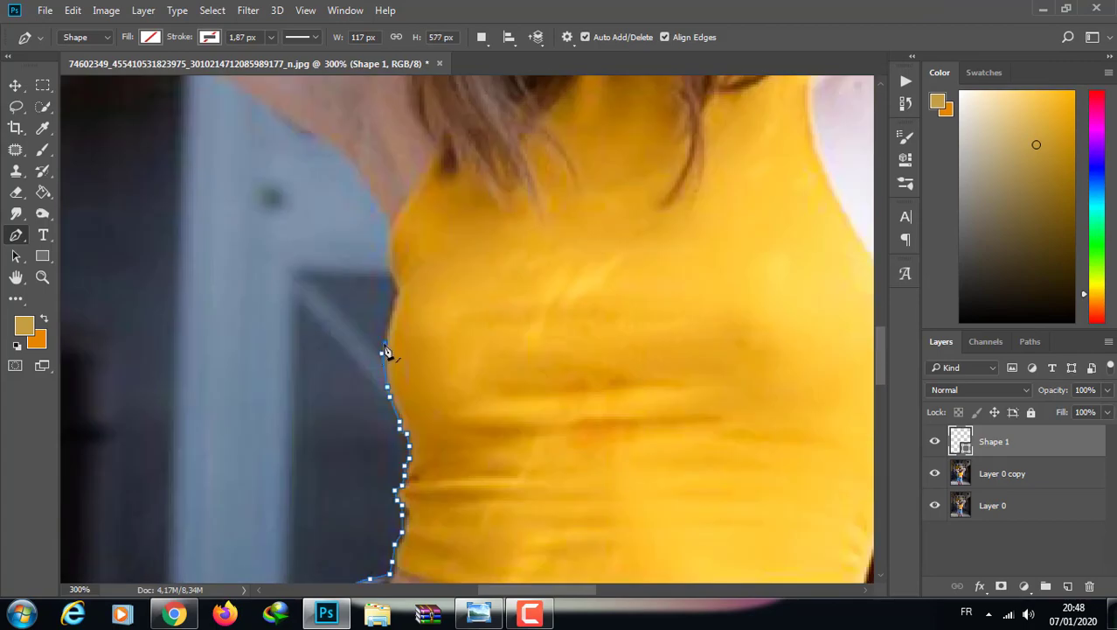
Trace the outline up past the armpit along the underside of the arm
left_click(379, 213)
left_click(355, 179)
left_click(325, 146)
scroll(710, 210, "up", 5)
left_click(264, 355)
left_click(218, 321)
left_click(192, 306)
scroll(263, 297, "left", 5)
Continue the path up the upper arm edge to the elbow
left_click(441, 290)
left_click(423, 278)
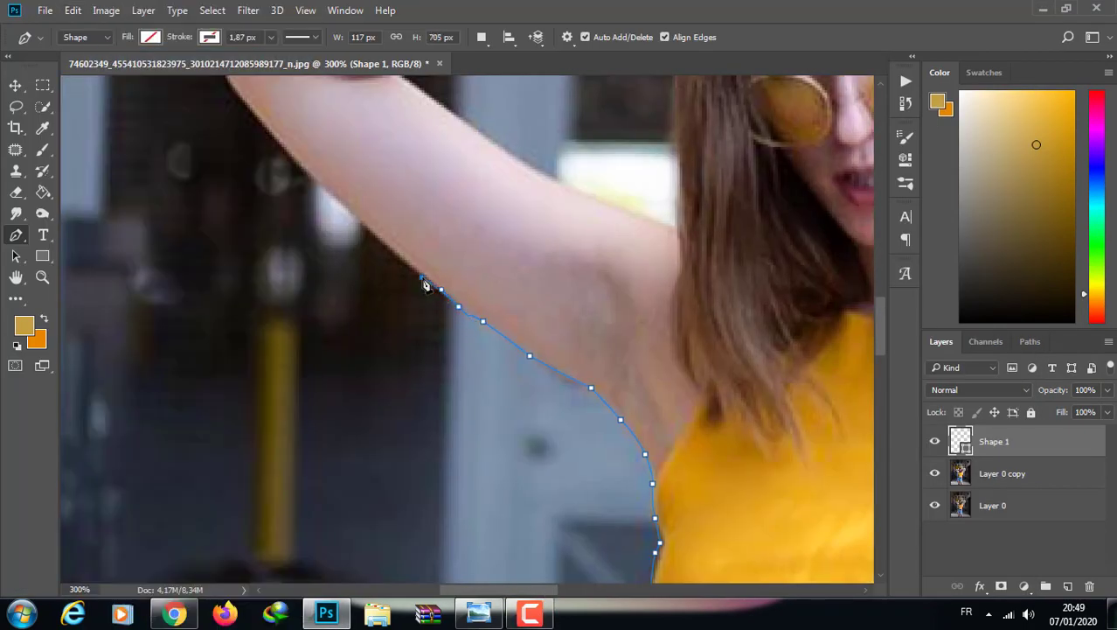
left_click(358, 217)
left_click(324, 190)
scroll(880, 331, "up", 5)
left_click(250, 286)
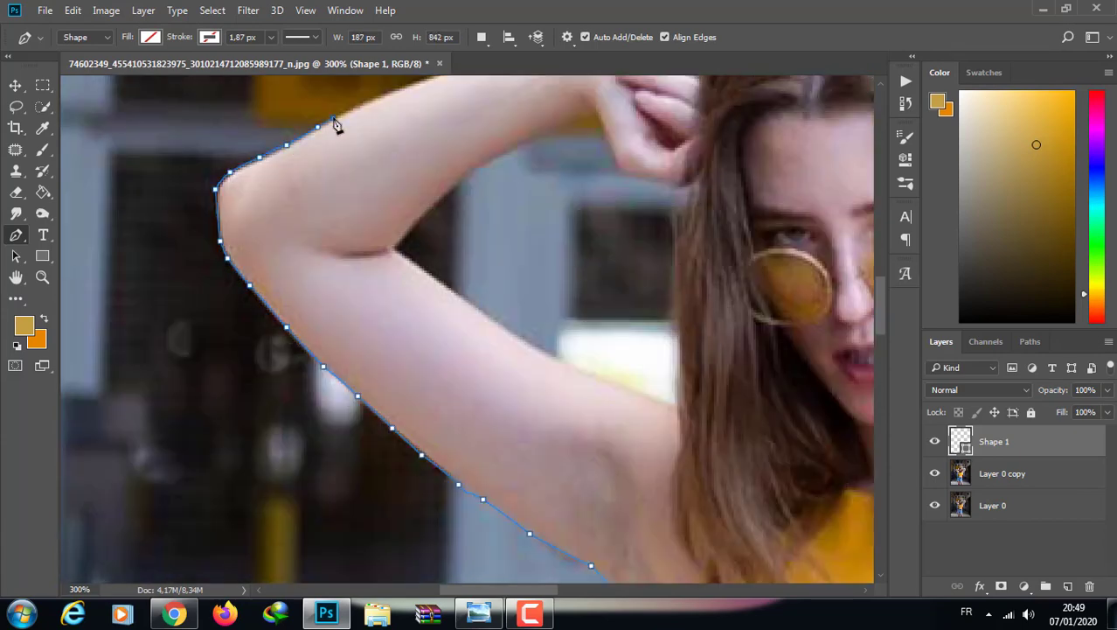
left_click(387, 91)
left_click_drag(390, 95, 440, 296)
Trace along the top of the forearm to the hand, undoing the last point
left_click(511, 267)
left_click(574, 244)
left_click(601, 235)
left_click(626, 229)
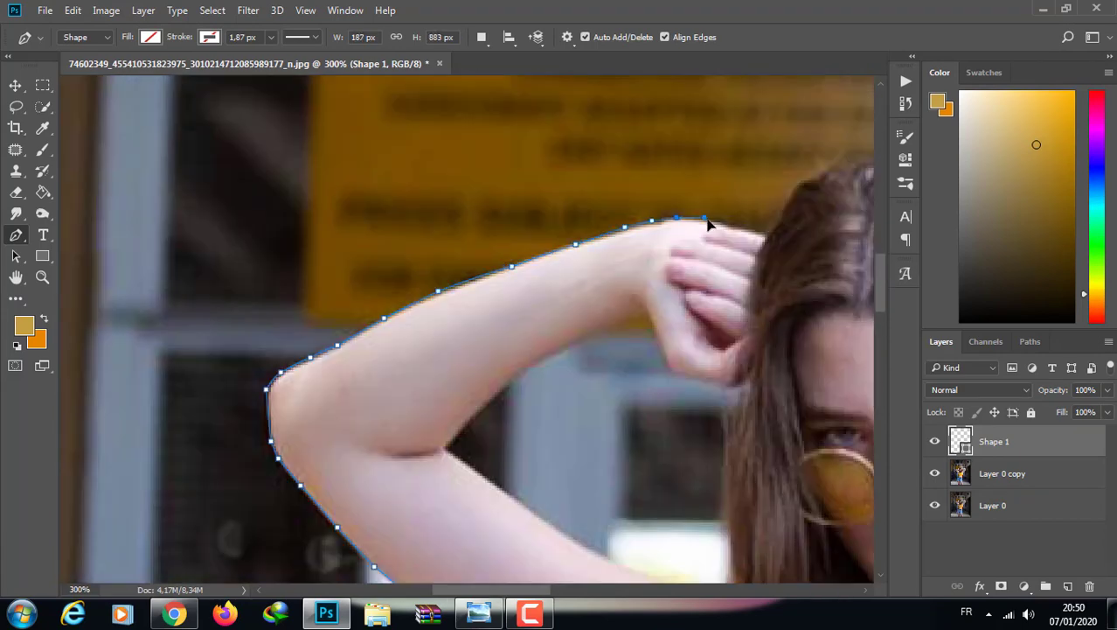
left_click(766, 237)
left_click_drag(768, 237, 522, 229)
key("ctrl+alt+z")
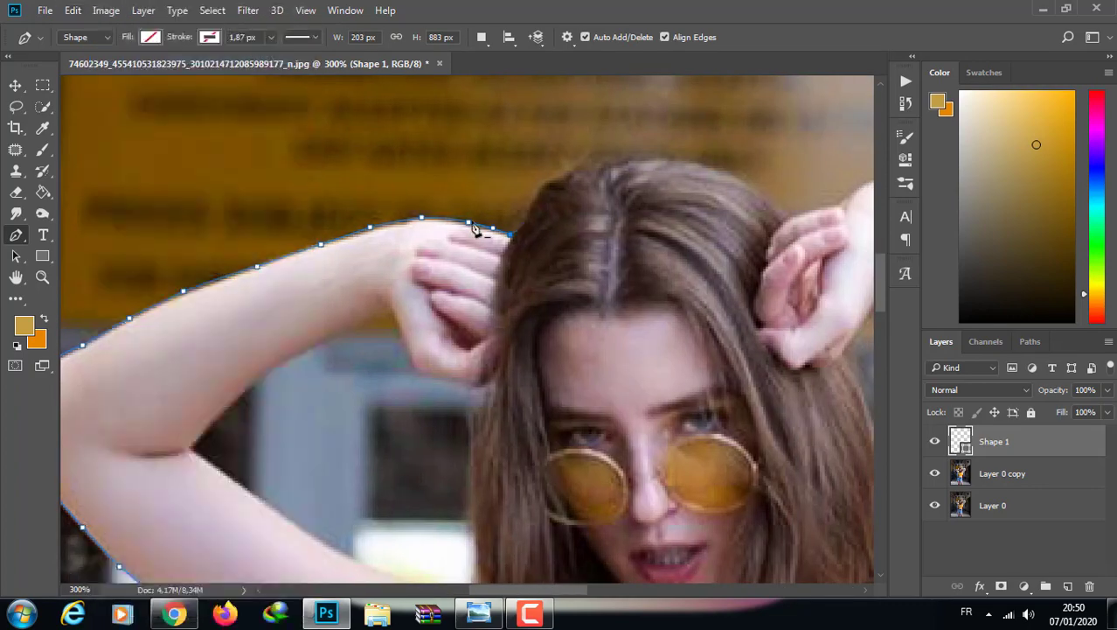
Trace the outline over the top of the hair onto the other raised forearm
left_click(591, 153)
left_click(633, 154)
left_click(662, 154)
left_click(686, 158)
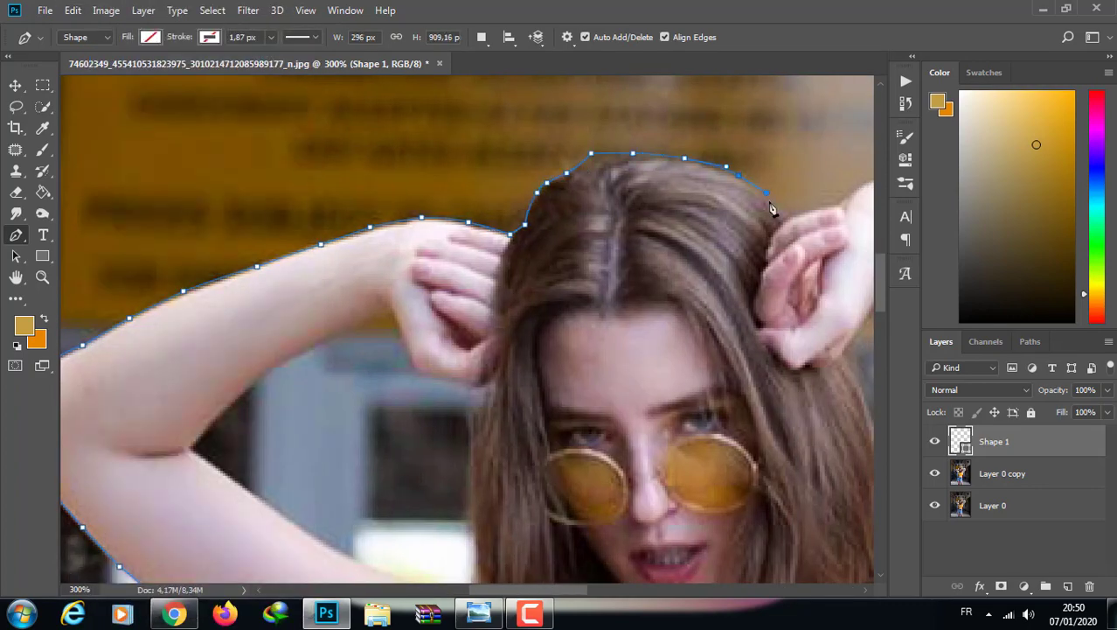
left_click_drag(826, 214, 663, 210)
left_click(690, 204)
left_click(736, 178)
left_click(773, 176)
Continue the path along the top of the other arm toward the elbow
left_click_drag(842, 173, 473, 180)
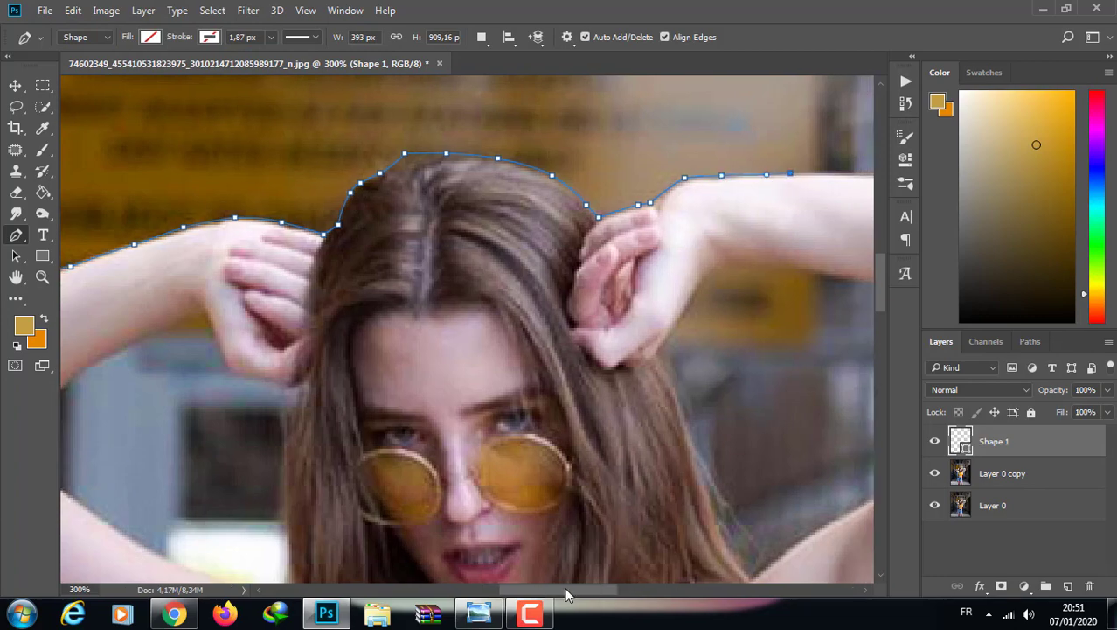
left_click(510, 174)
left_click(534, 174)
left_click(620, 178)
left_click(684, 183)
left_click_drag(684, 184, 462, 185)
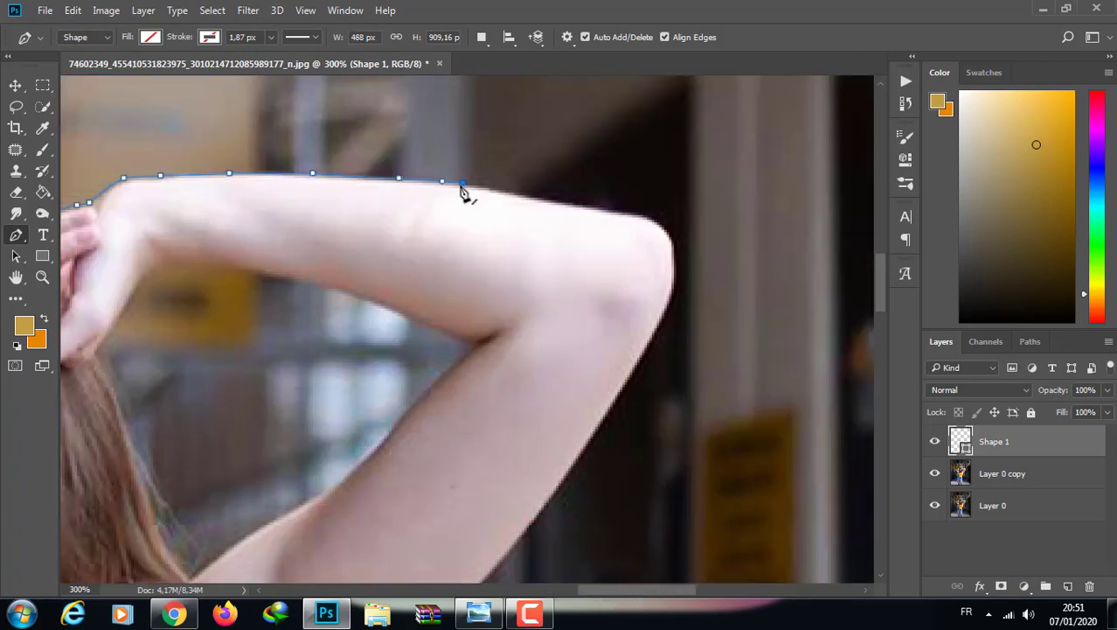
left_click(526, 198)
left_click(579, 207)
Trace around the elbow and down its right edge, then remove the last two points
left_click(620, 210)
left_click(651, 216)
left_click(670, 238)
left_click(672, 290)
left_click(659, 320)
left_click(631, 377)
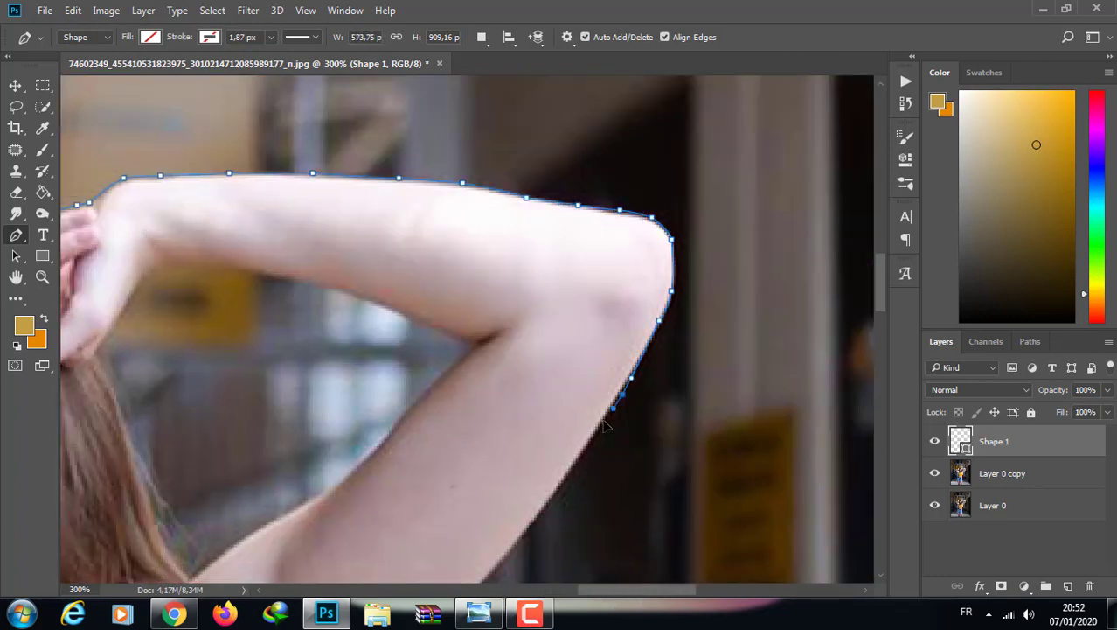
left_click(73, 10)
left_click(199, 38)
Trace down the right edge of the arm and the armpit
scroll(636, 374, "down", 5)
left_click(635, 182)
left_click(597, 237)
left_click(560, 301)
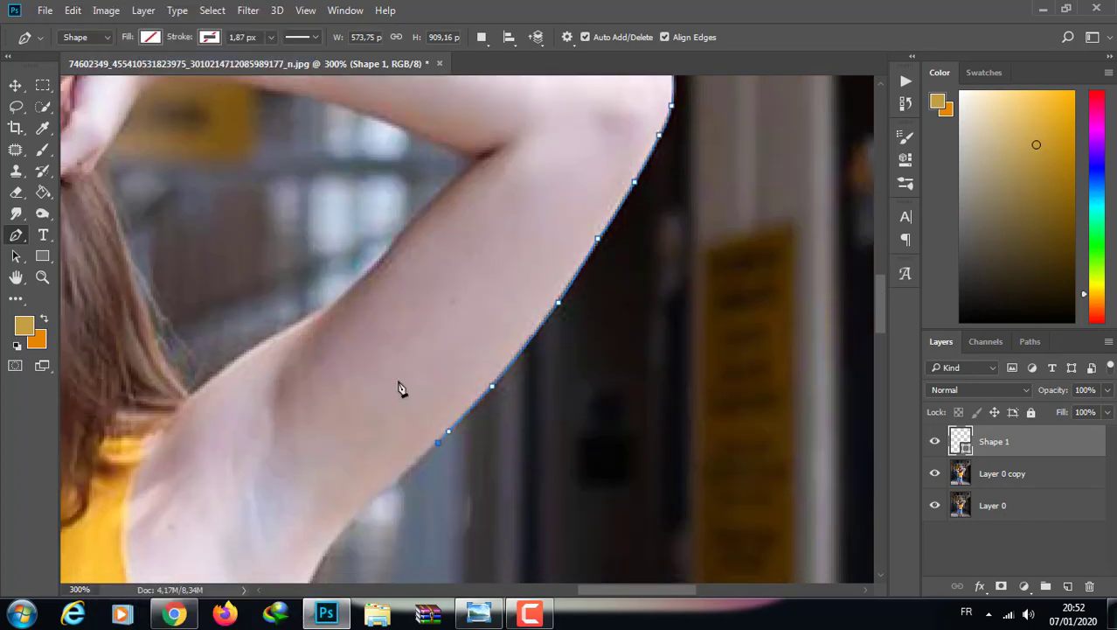
scroll(343, 540, "down", 7)
left_click(339, 262)
left_click(314, 296)
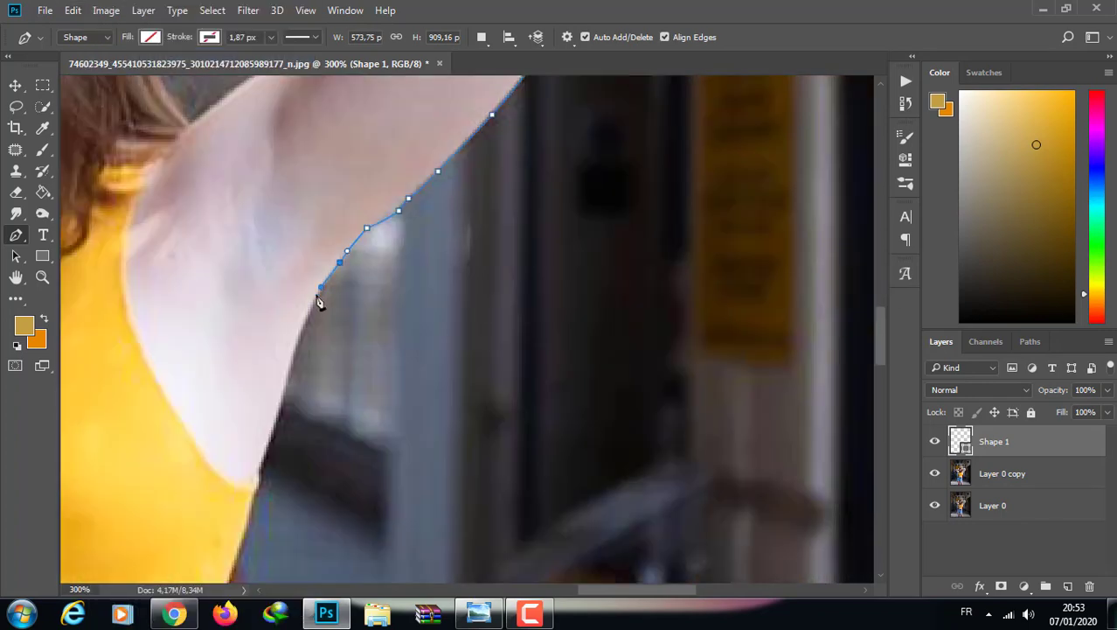
left_click(291, 357)
left_click(281, 407)
scroll(246, 542, "down", 8)
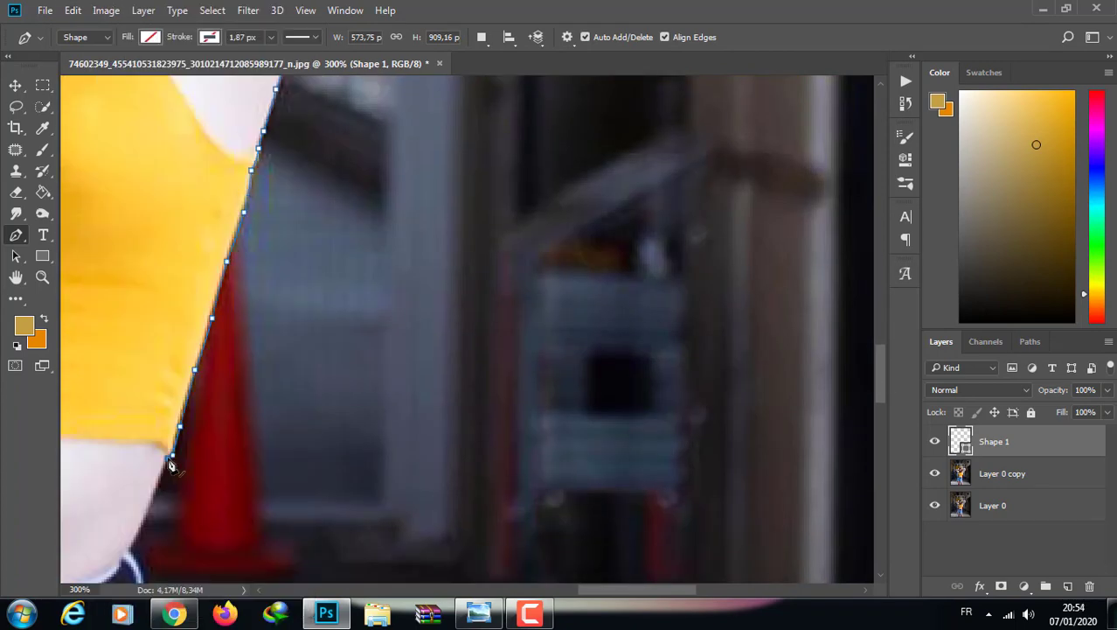
Continue the outline beside the yellow top and down the jeans leg
left_click(138, 528)
scroll(140, 529, "down", 8)
left_click(128, 222)
left_click(138, 235)
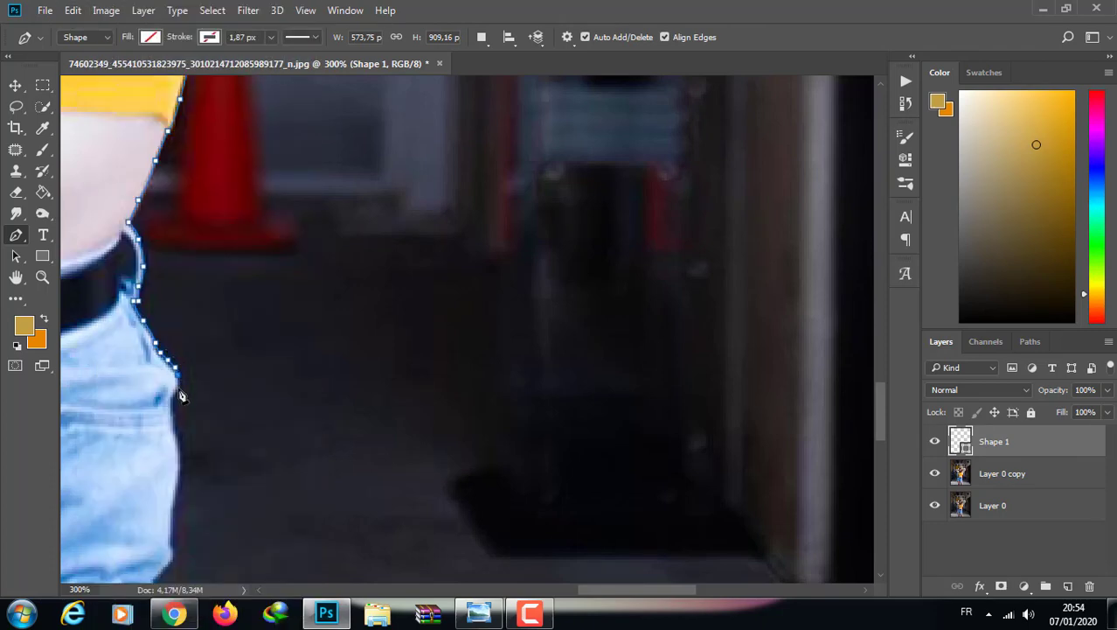
scroll(182, 470, "down", 6)
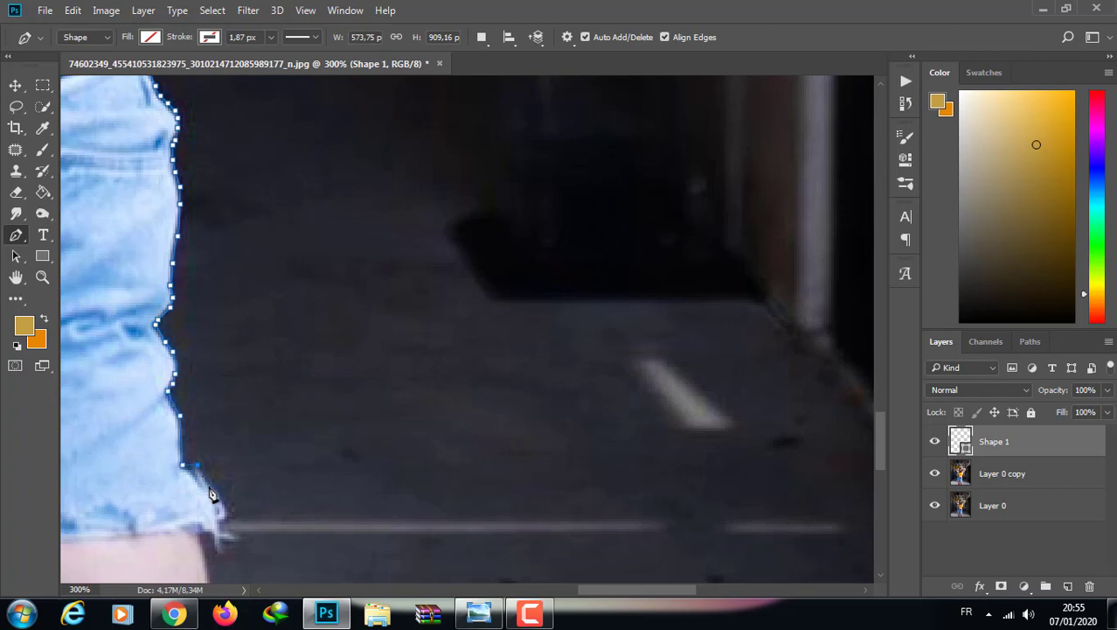
scroll(883, 465, "down", 9)
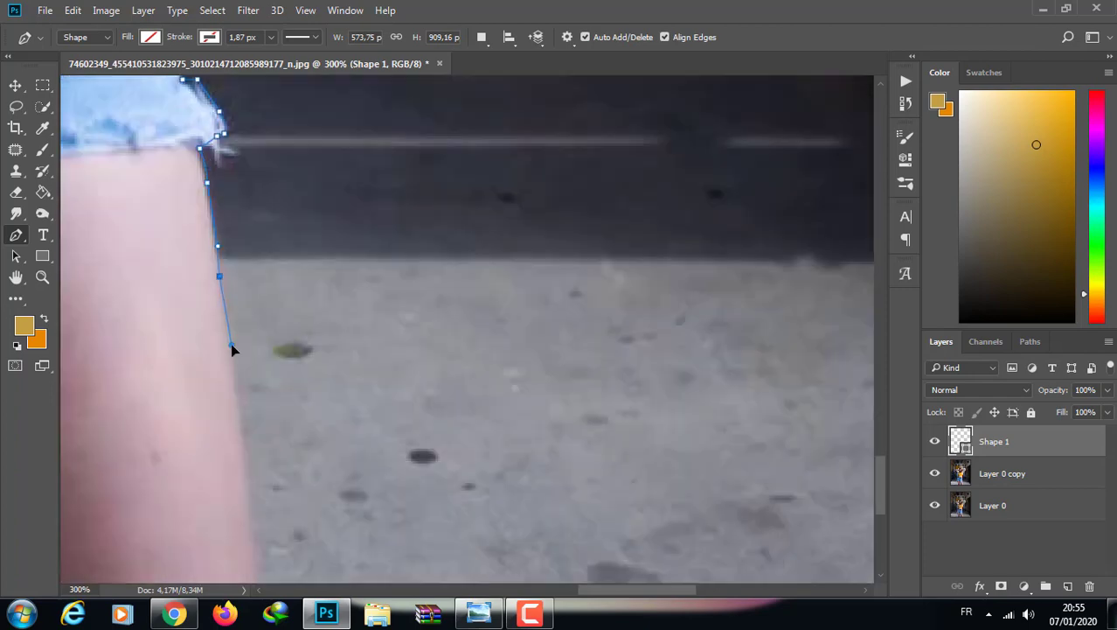
left_click(246, 473)
left_click(253, 534)
scroll(881, 482, "down", 7)
Run the path along the image bottom to the other leg, then zoom out
left_click(259, 284)
left_click(263, 333)
left_click(264, 345)
scroll(264, 346, "left", 12)
left_click(510, 345)
left_click(503, 329)
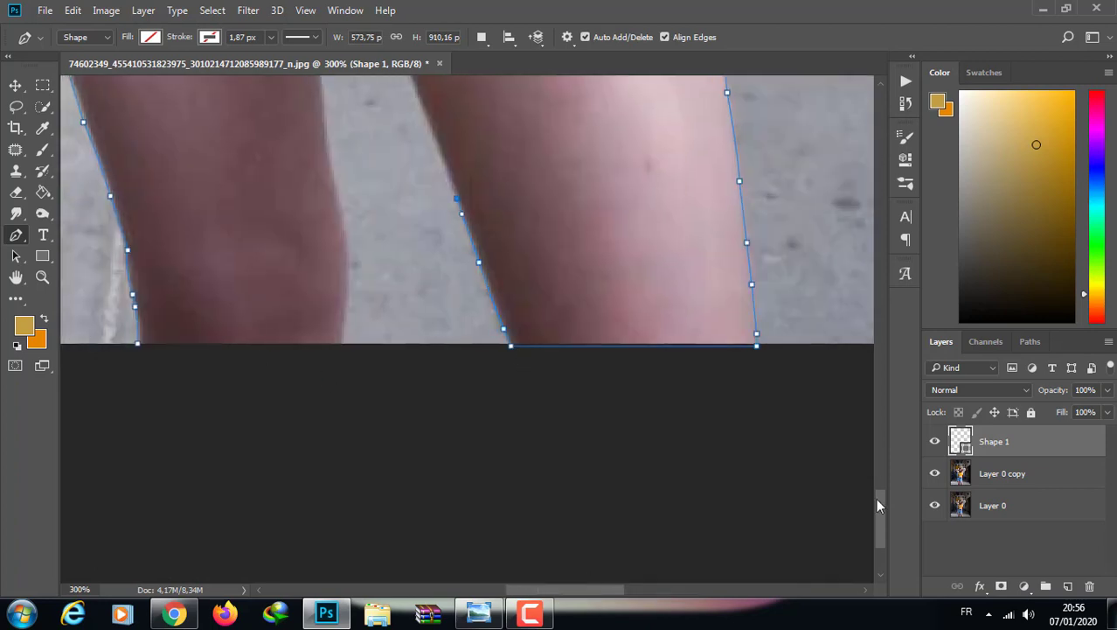
scroll(881, 506, "up", 5)
left_click(446, 397)
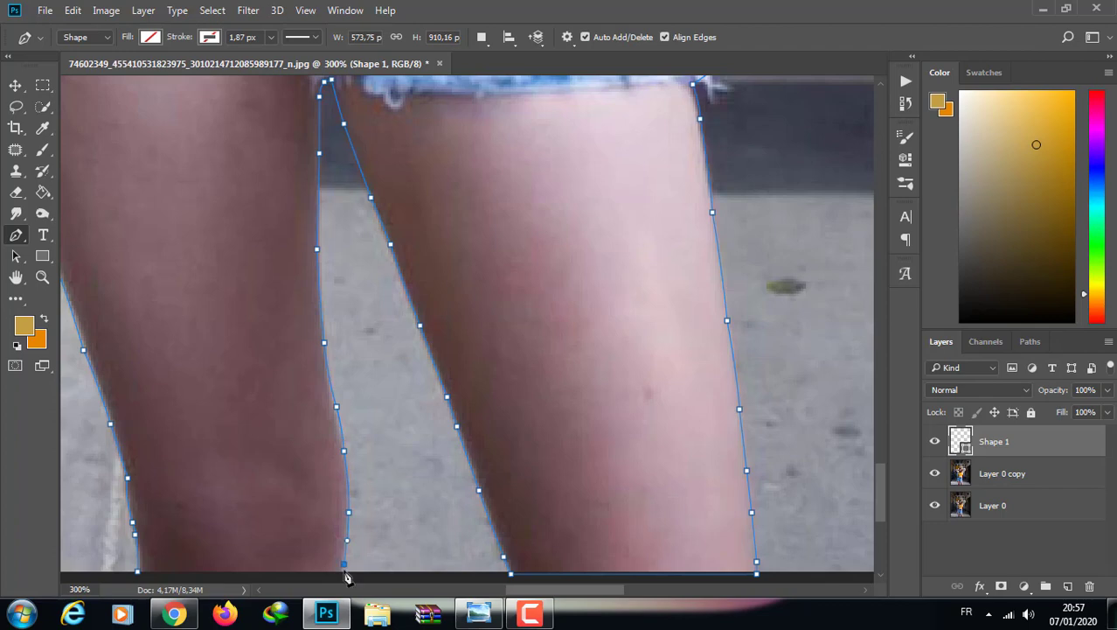
key("ctrl+minus")
key("ctrl+minus")
key("ctrl+minus")
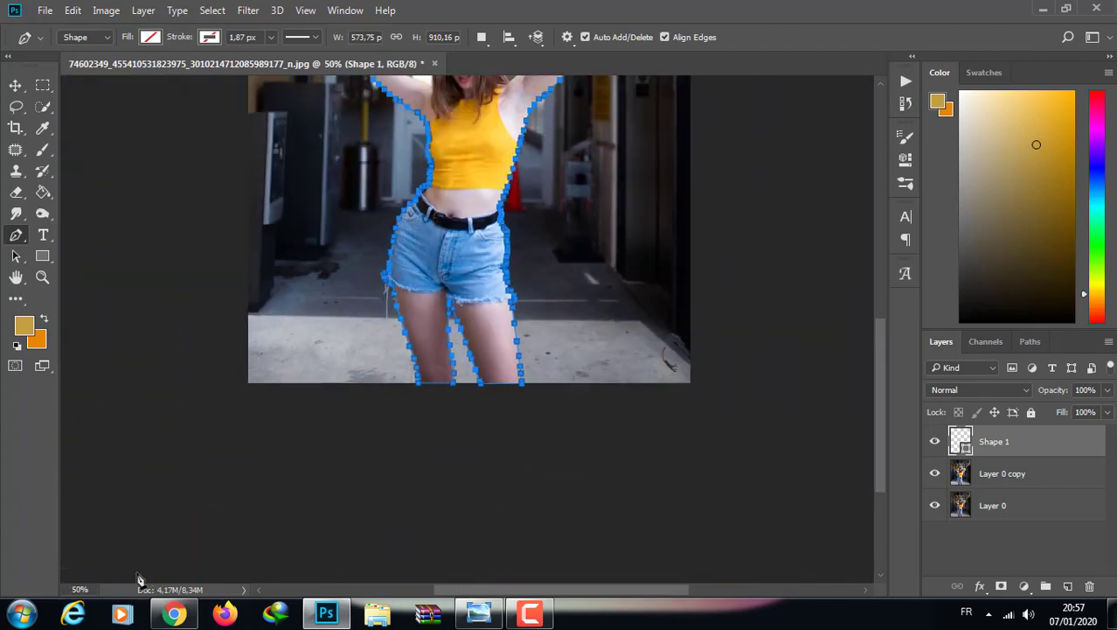
Convert the traced path into a selection with 0 px feather
key("ctrl+minus")
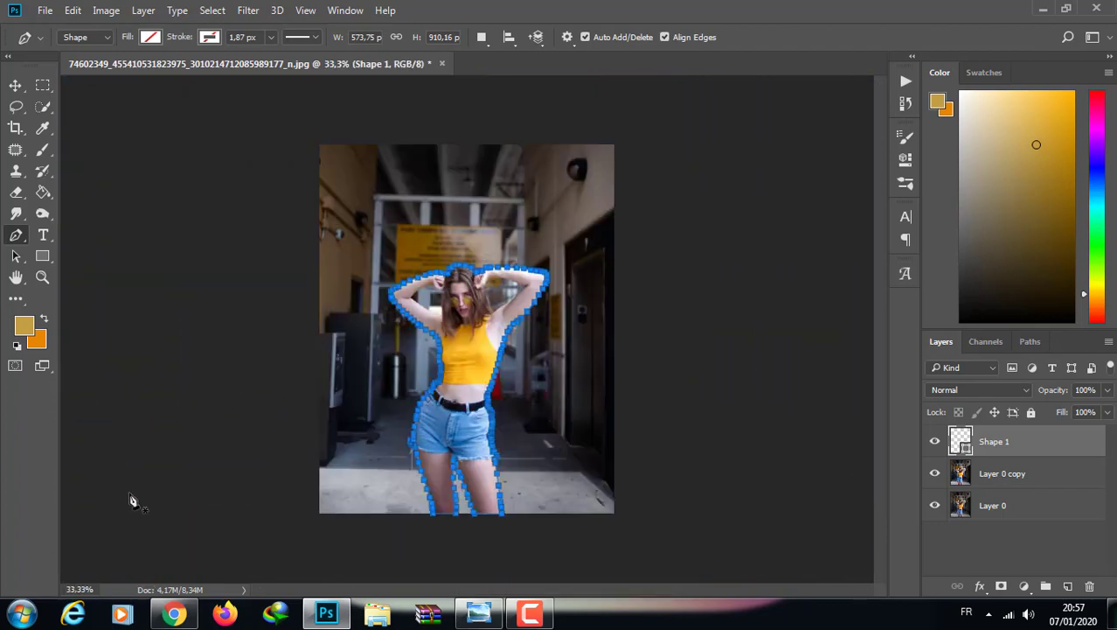
right_click(490, 342)
left_click(568, 295)
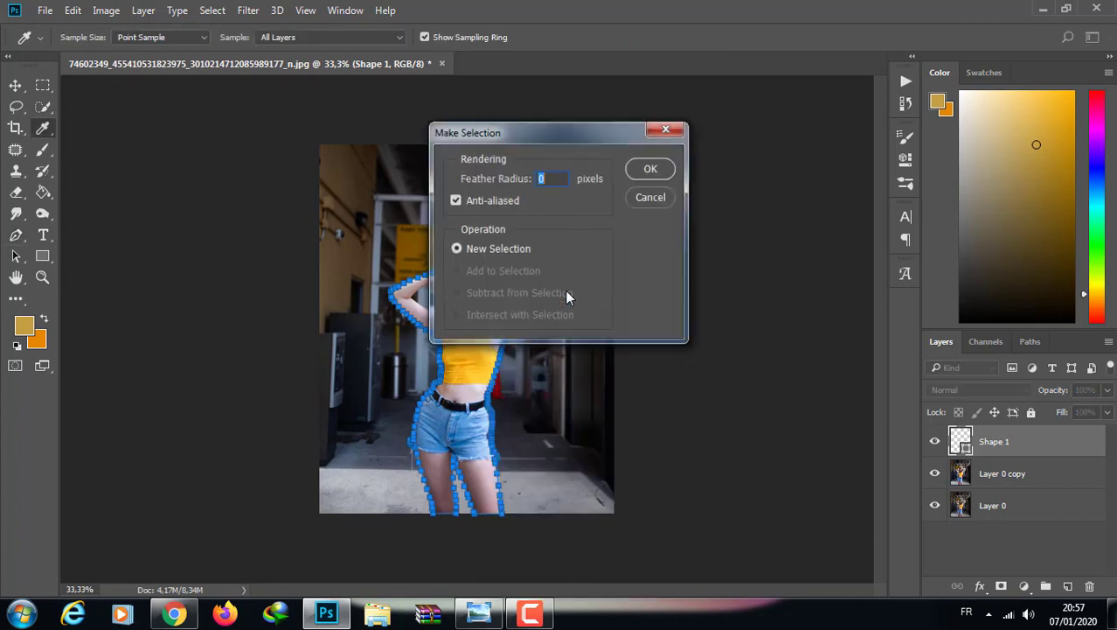
left_click(646, 171)
Enter Quick Mask with the Brush tool, zoomed in on the upper body
key("ctrl+plus")
key("ctrl+plus")
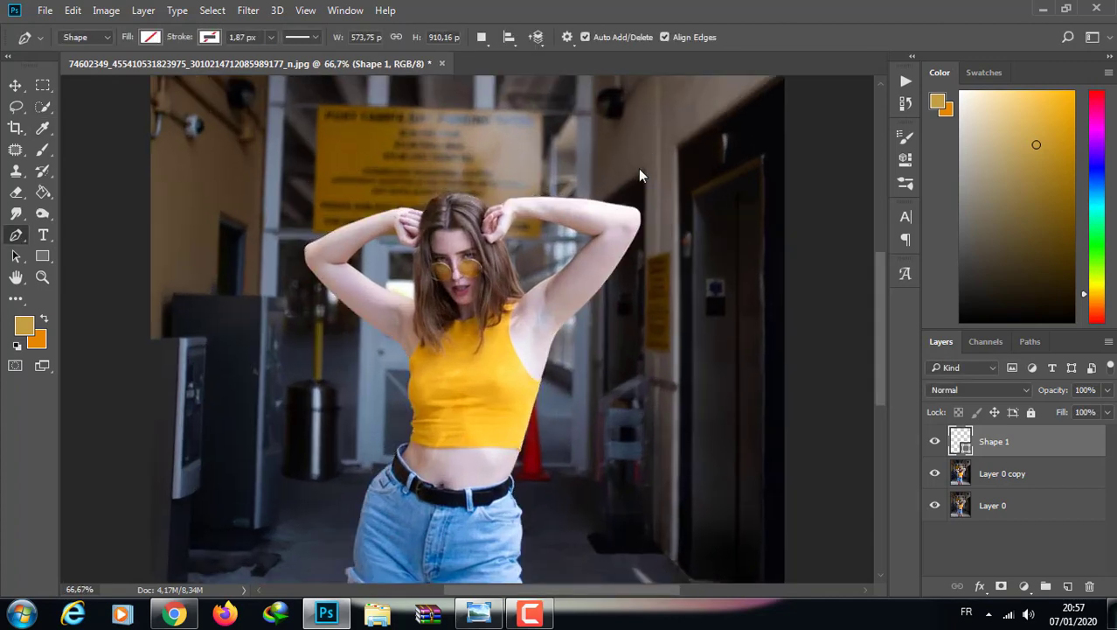
key("ctrl+plus")
key("q")
key("b")
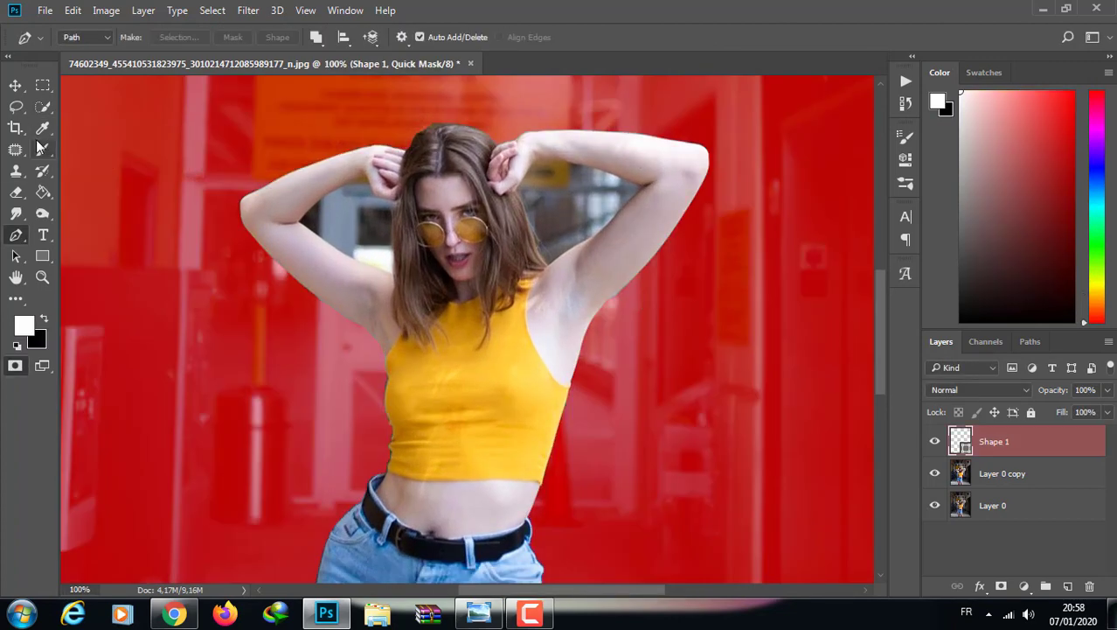
left_click(342, 38)
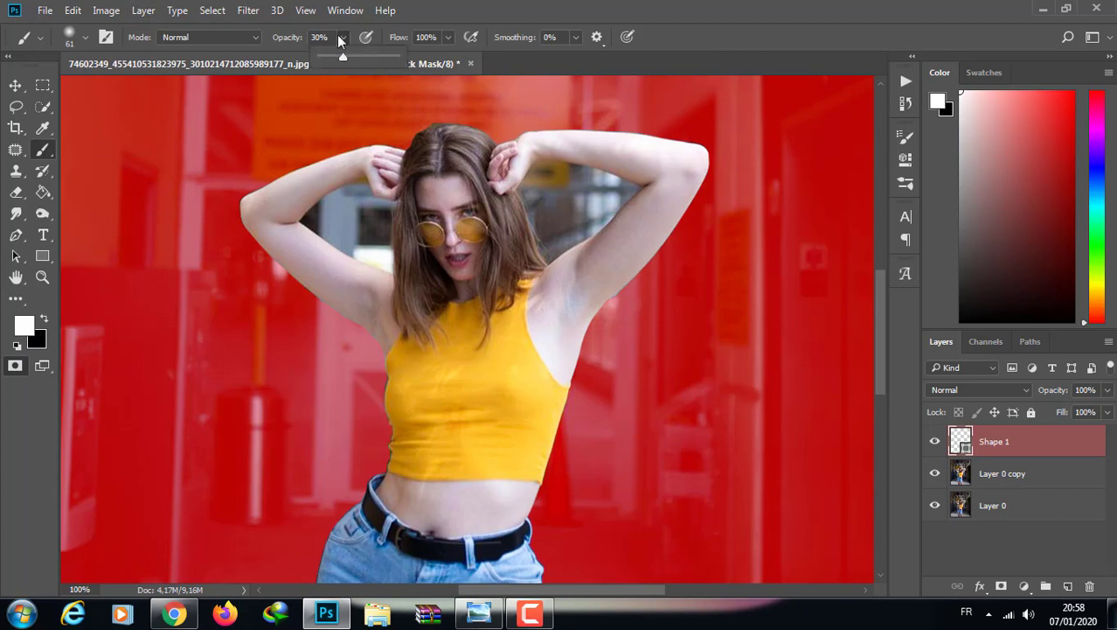
left_click(81, 43)
Zoom in on the hair and shoulders and set a 21 px brush
key("Return")
key("ctrl+plus")
key("ctrl+plus")
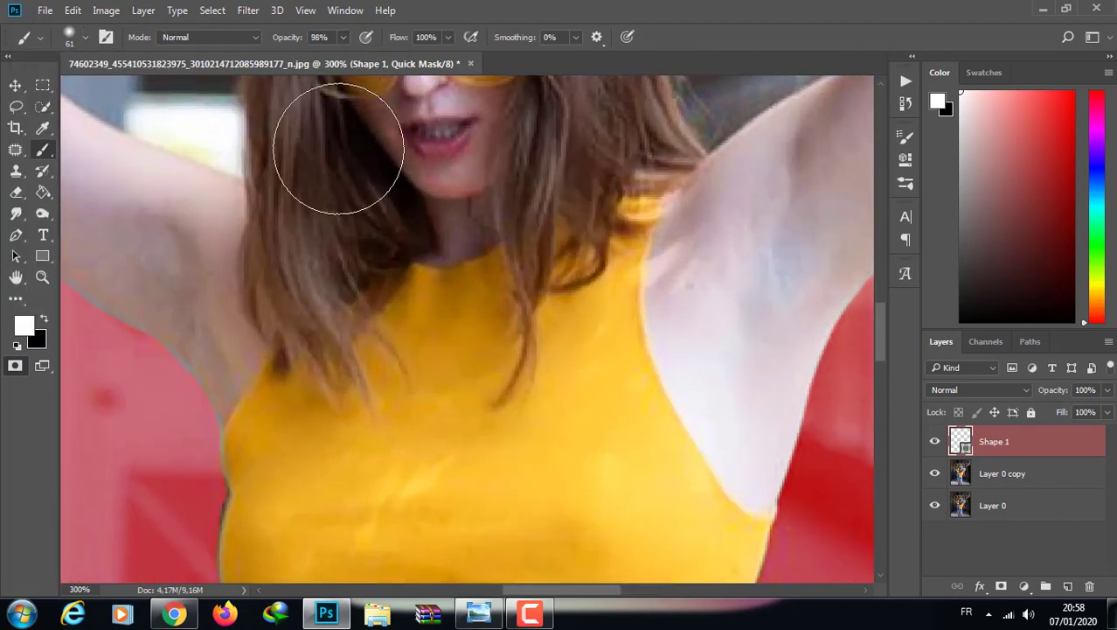
left_click_drag(878, 319, 879, 262)
left_click_drag(560, 588, 584, 588)
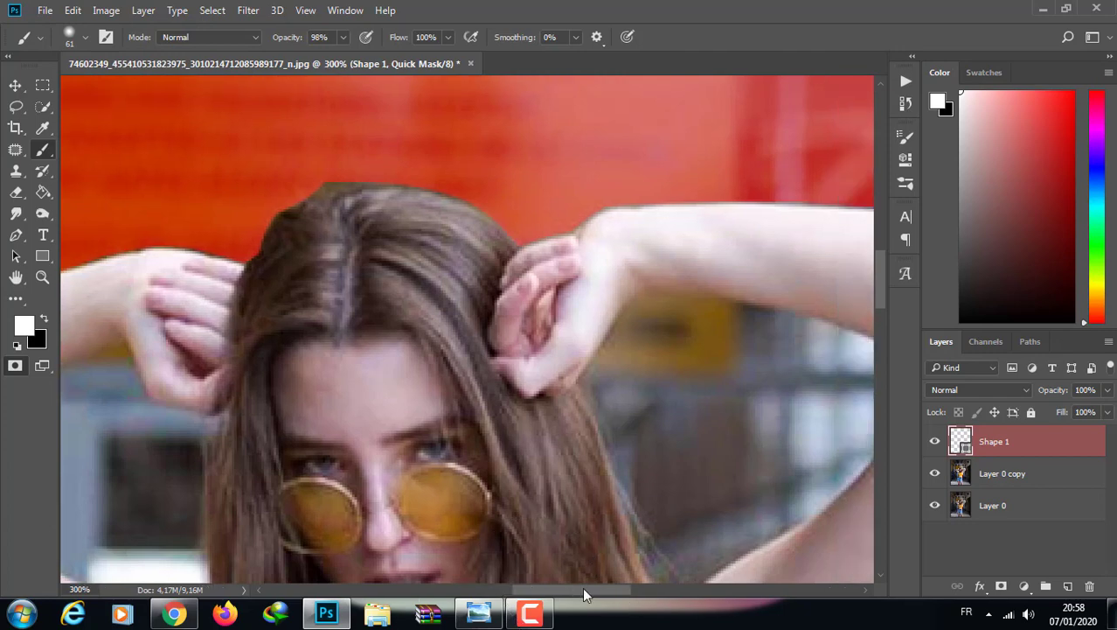
left_click(81, 37)
left_click(96, 90)
key("Return")
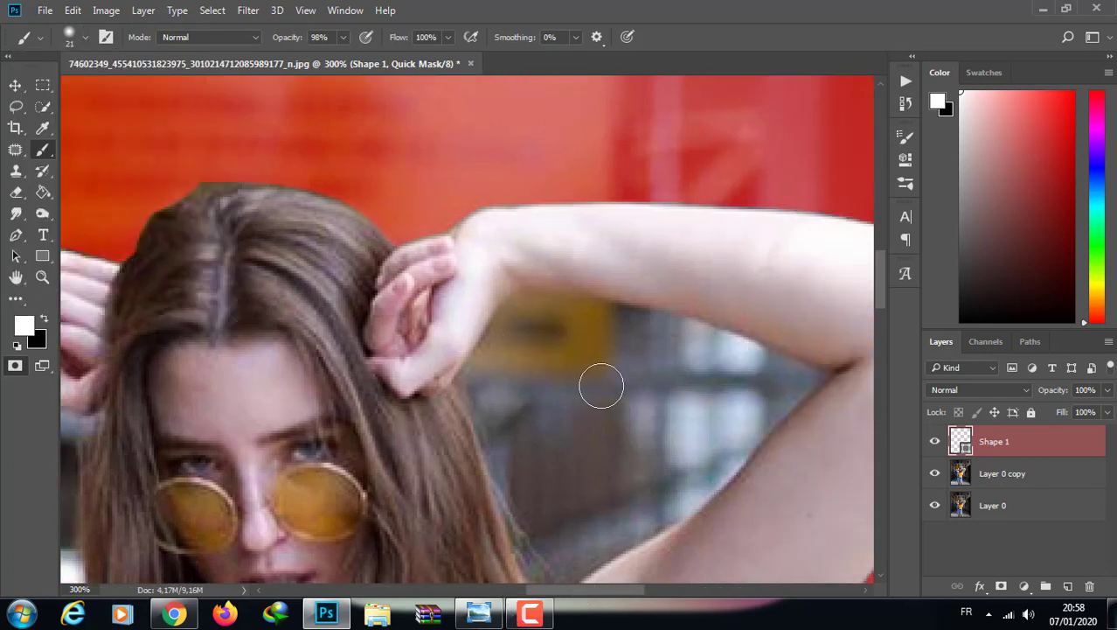
Paint black to mask out the background gap under the arm and along the armpit
left_click(43, 321)
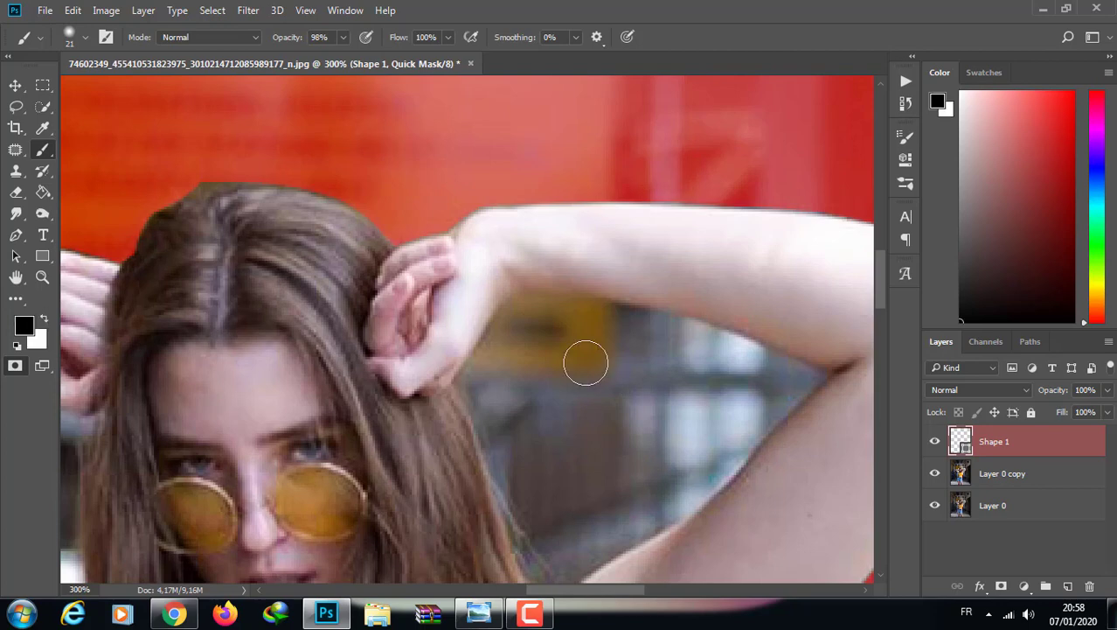
mouse_move(585, 362)
left_mouse_down()
mouse_move(628, 450)
mouse_move(553, 494)
mouse_move(536, 489)
mouse_move(691, 422)
left_mouse_up()
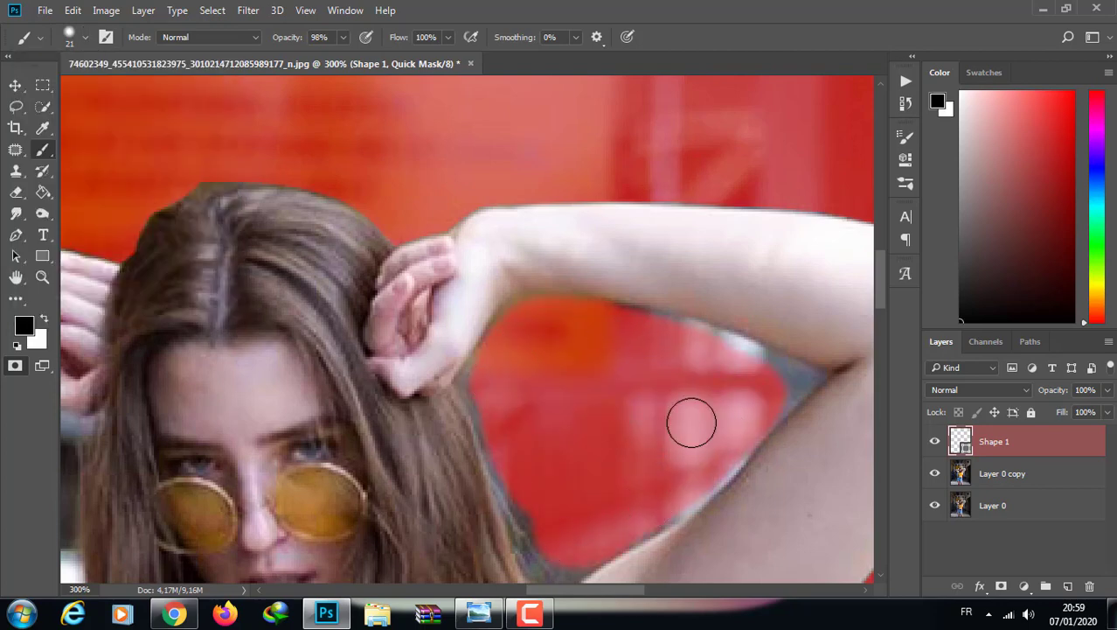
key("bracketleft")
key("bracketleft")
key("bracketleft")
scroll(479, 230, "down", 3)
scroll(521, 190, "up", 1, "alt")
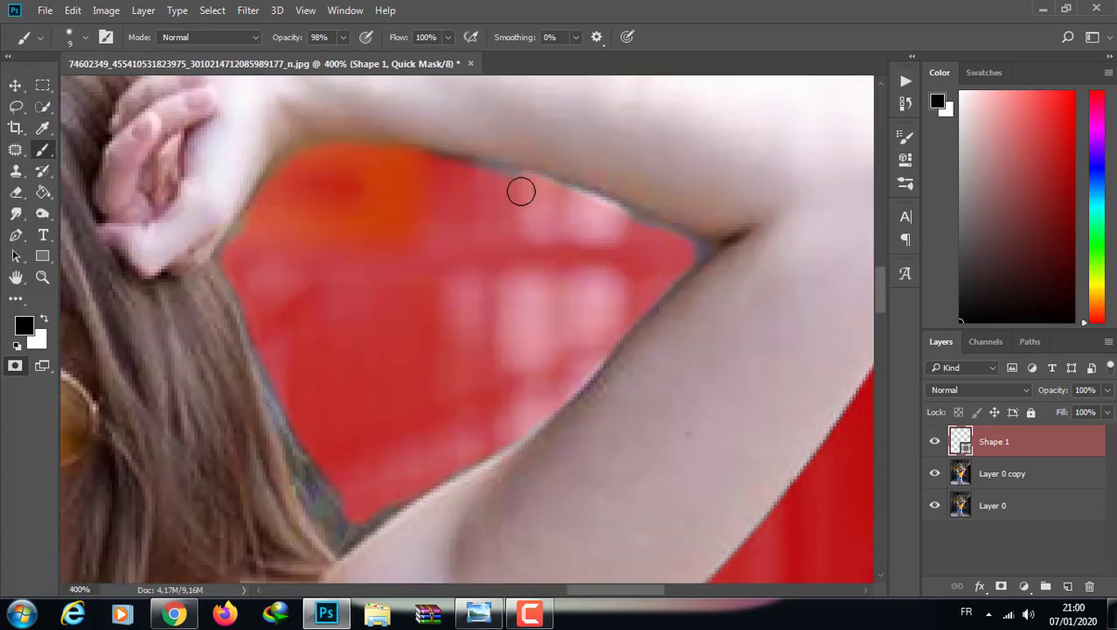
left_click(85, 37)
left_click_drag(61, 75, 48, 75)
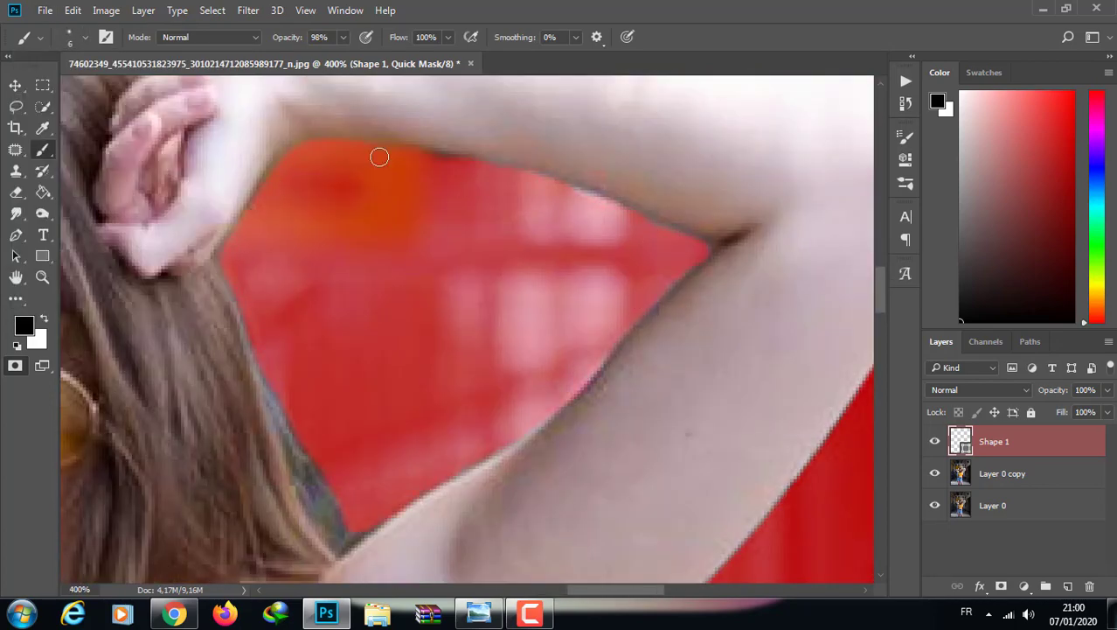
Preview the selection, then paint out the gap beside the arm with a 12 px brush
key("q")
key("ctrl+0")
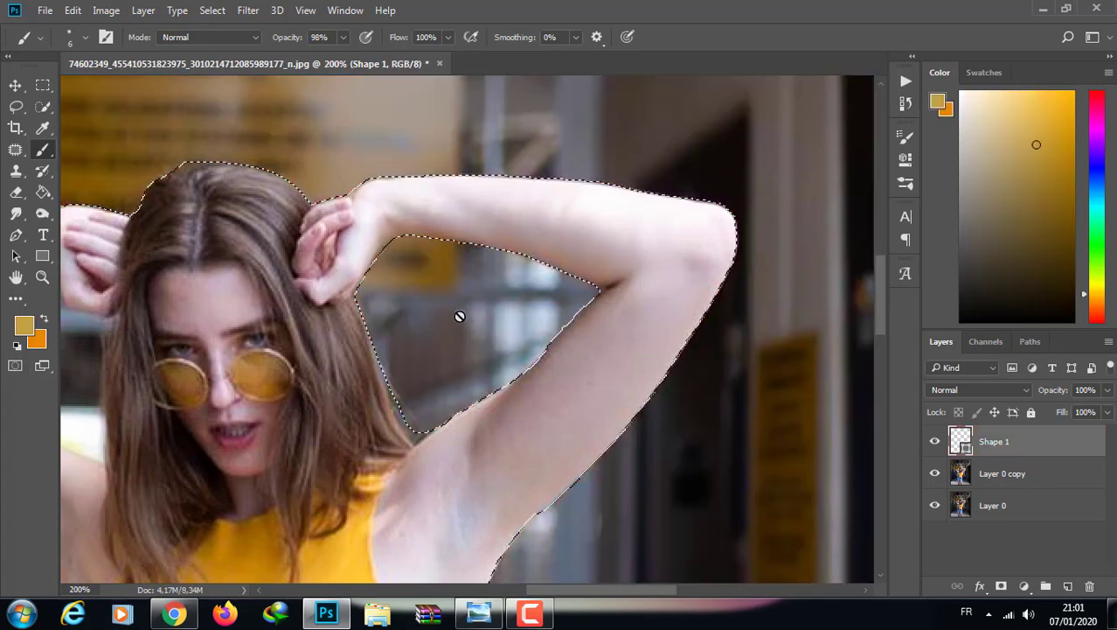
key("q")
scroll(308, 350, "up", 5, "alt")
left_click(84, 36)
left_click_drag(53, 85, 117, 85)
key("Return")
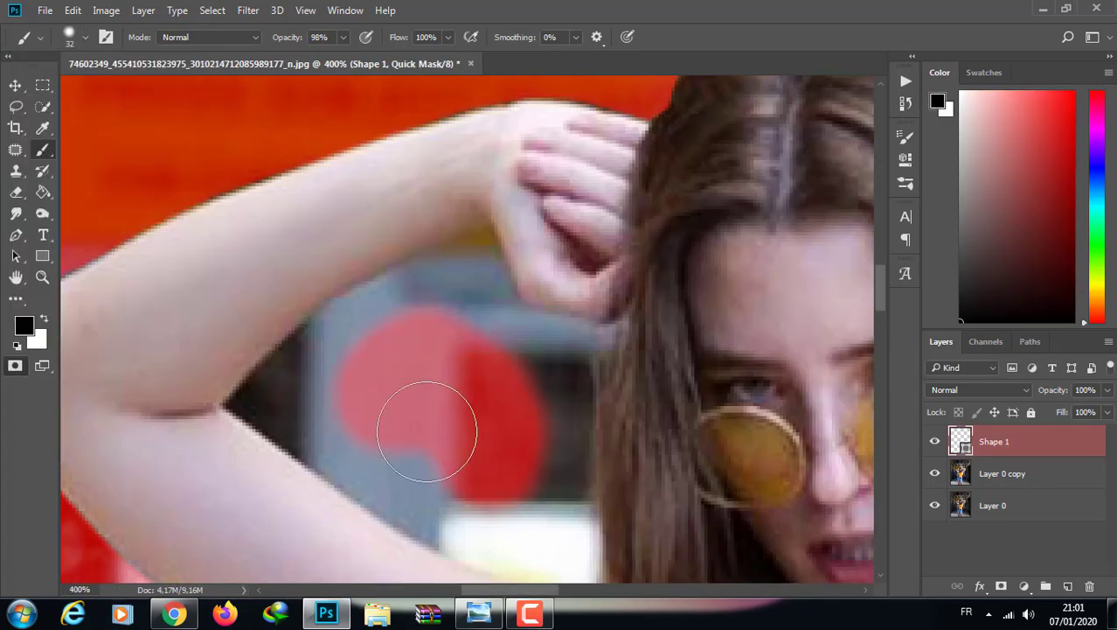
scroll(564, 347, "down", 2)
mouse_move(564, 347)
left_mouse_down()
mouse_move(502, 338)
mouse_move(320, 234)
left_mouse_up()
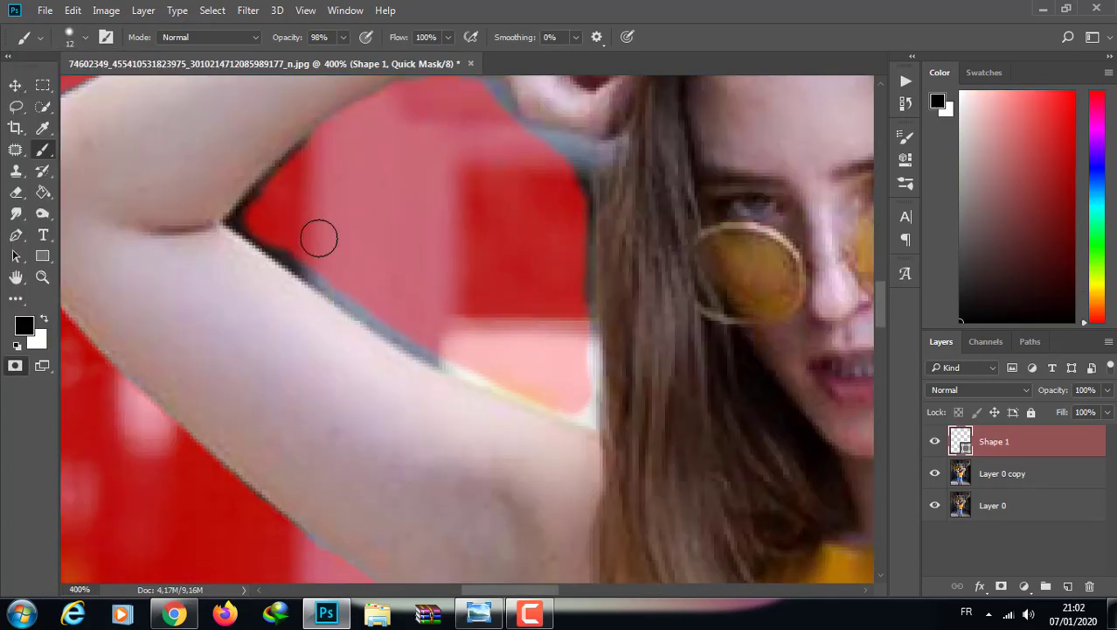
Refine the arm edge with a 6 px brush, toggling white and black at 300%
scroll(320, 235, "up", 3)
left_click(85, 37)
left_click_drag(118, 85, 53, 85)
key("Return")
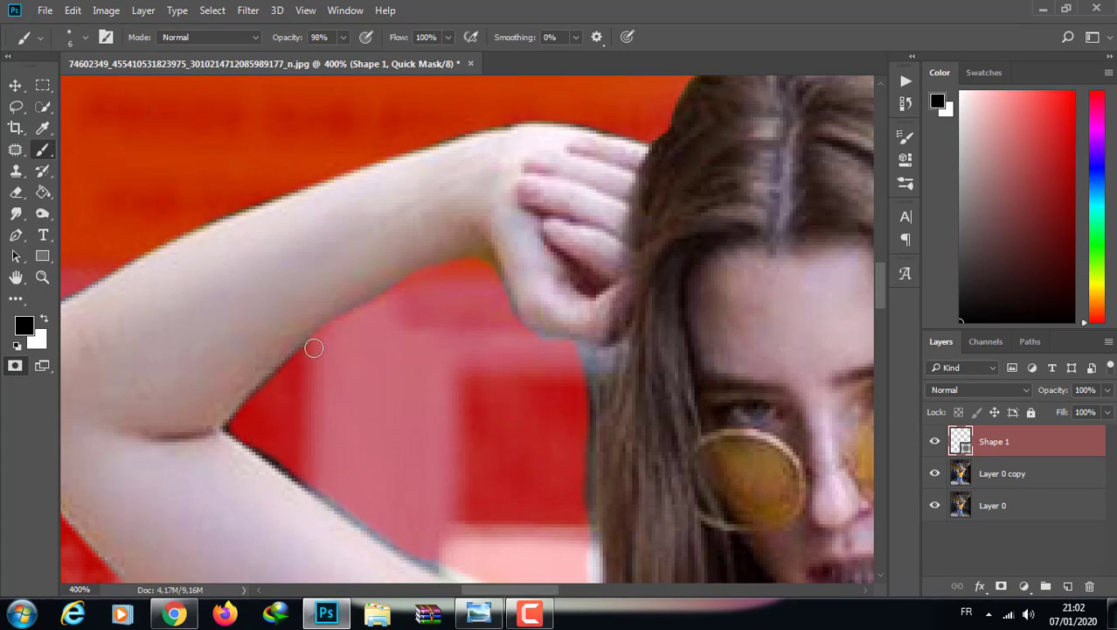
scroll(314, 348, "down", 5)
key("x")
scroll(391, 155, "up", 3)
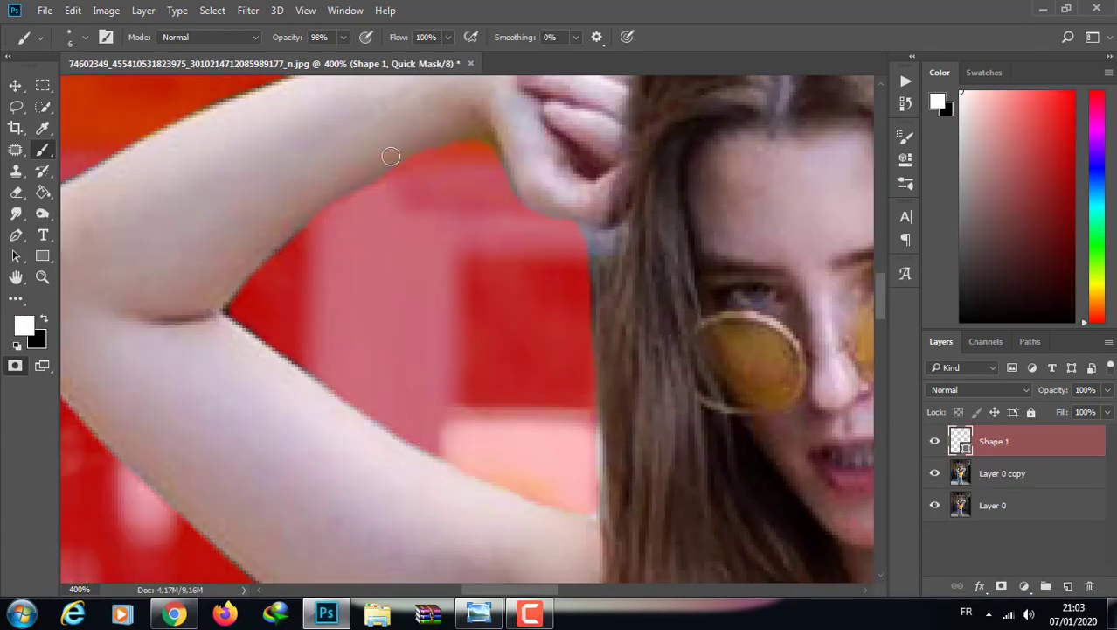
key("x")
key("ctrl+minus")
Check the selection edge outside Quick Mask and zoom out to the whole figure
key("q")
key("q")
key("q")
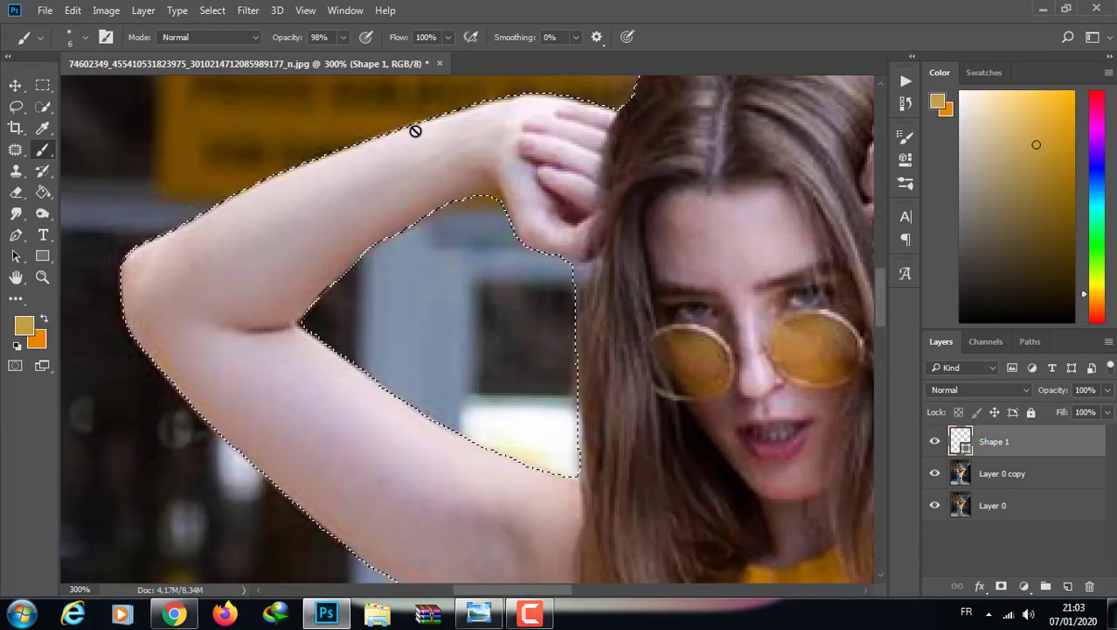
key("q")
key("ctrl+a")
key("q")
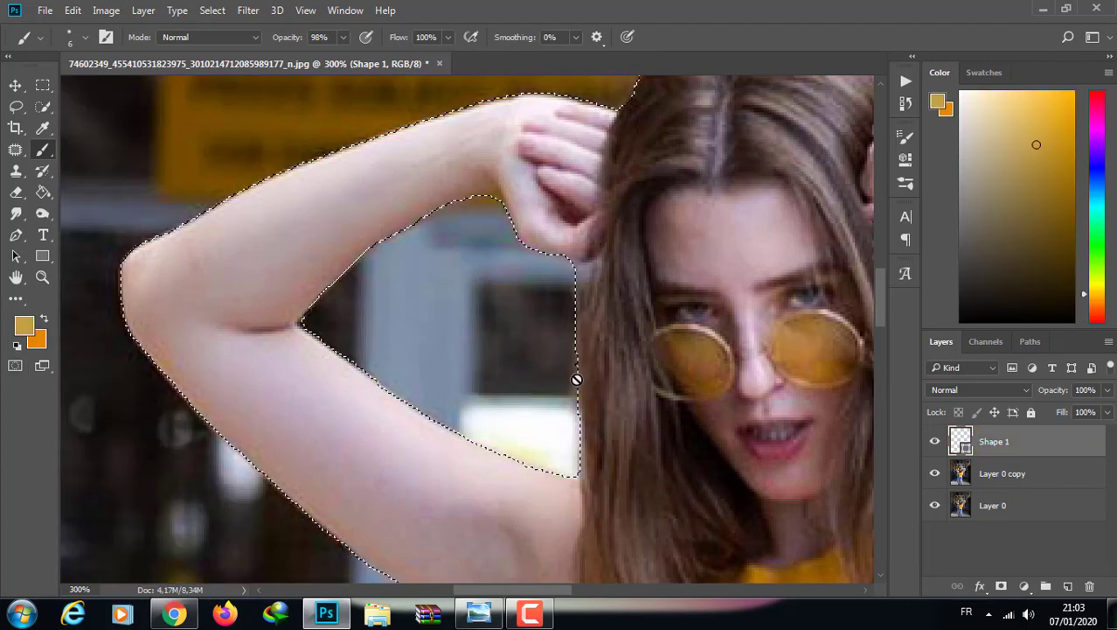
key("ctrl+minus")
key("ctrl+minus")
key("ctrl+minus")
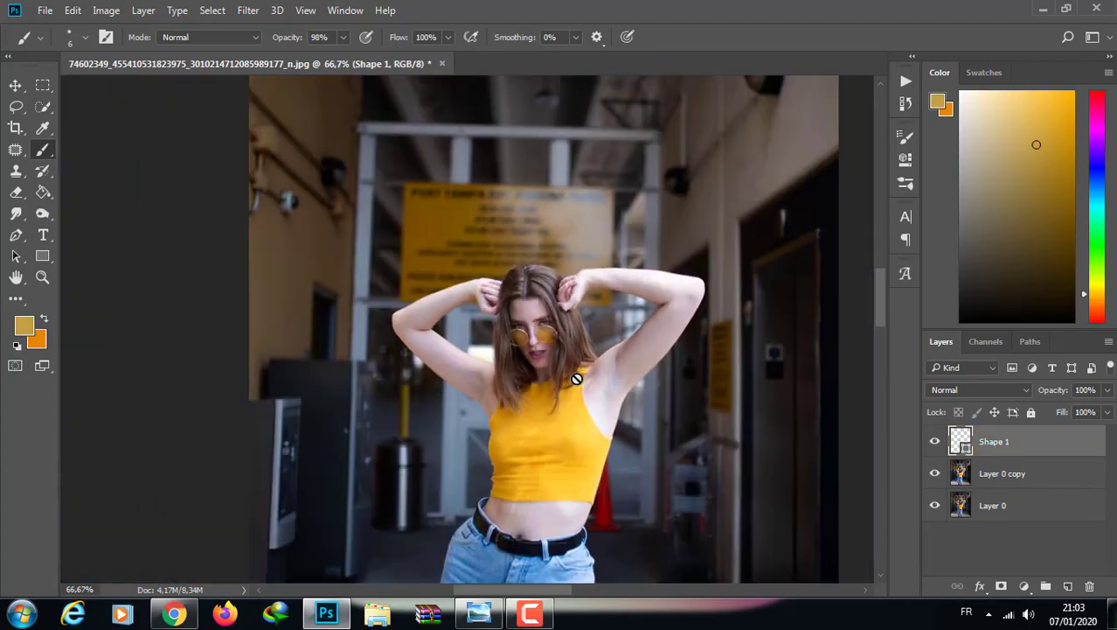
key("ctrl+minus")
Zoom in on the shorts and thigh edge and enter Quick Mask painting white
left_click_drag(877, 321, 875, 369)
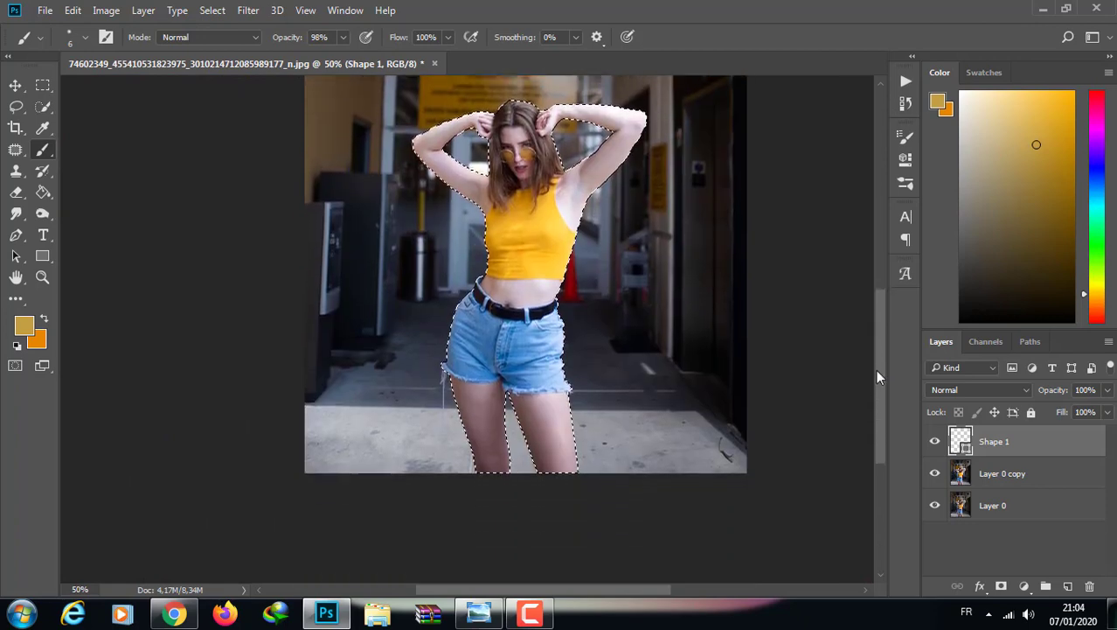
key("ctrl+plus")
key("ctrl+plus")
key("ctrl+plus")
key("ctrl+plus")
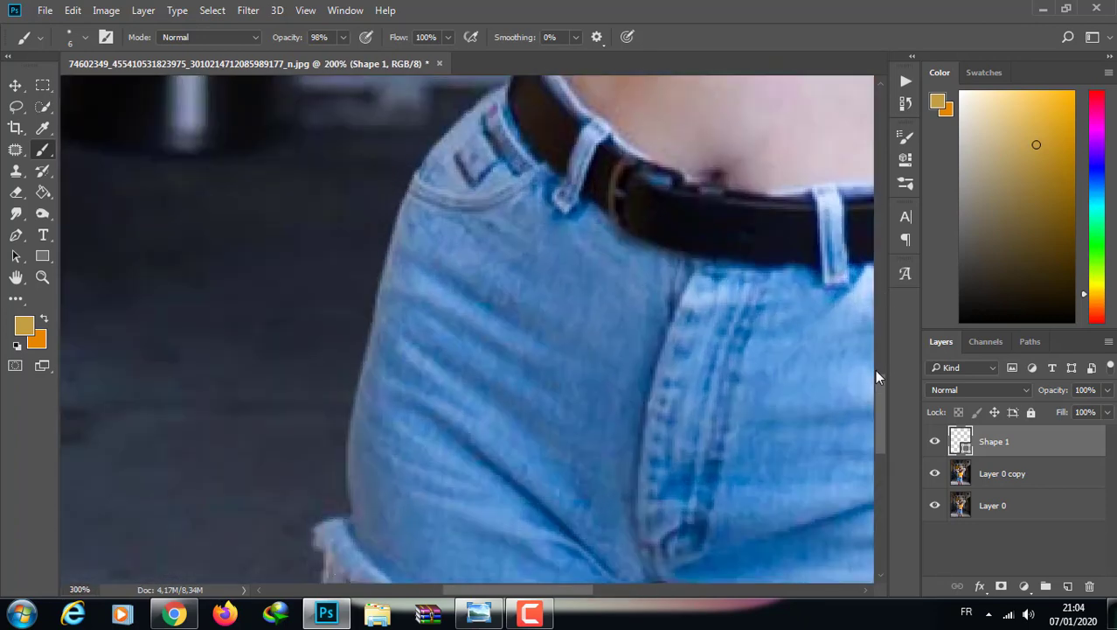
key("ctrl+plus")
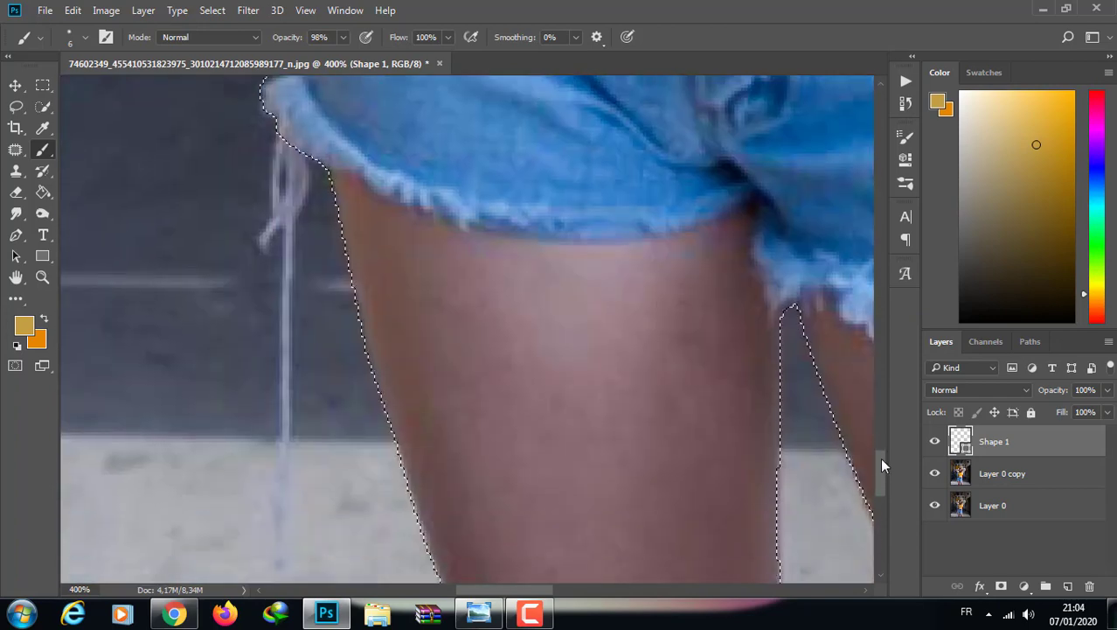
left_click_drag(885, 422, 880, 453)
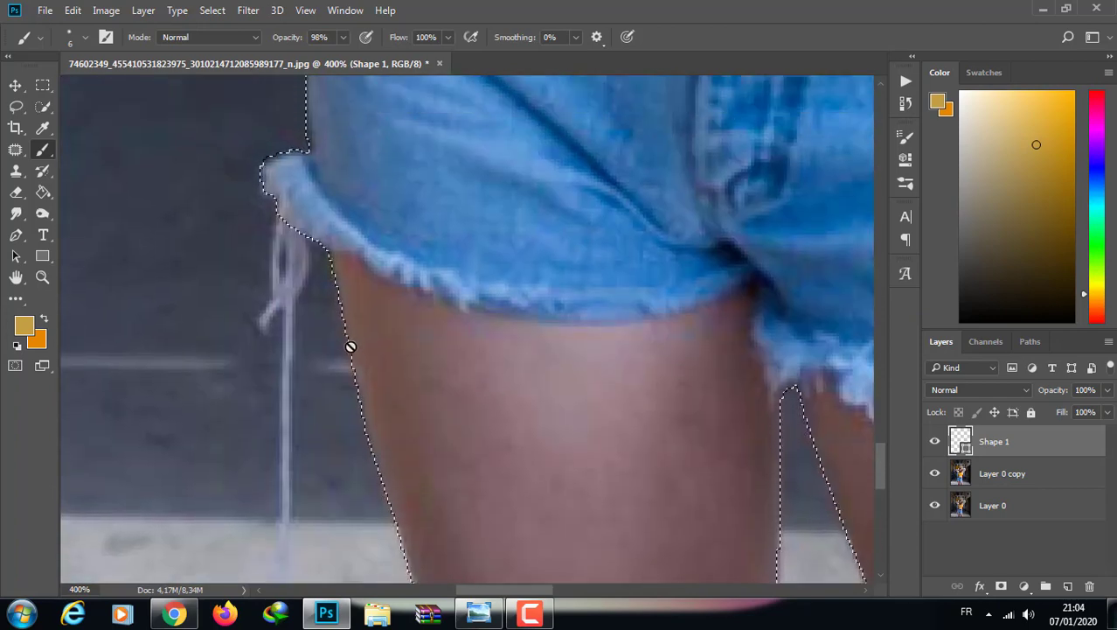
key("d")
key("q")
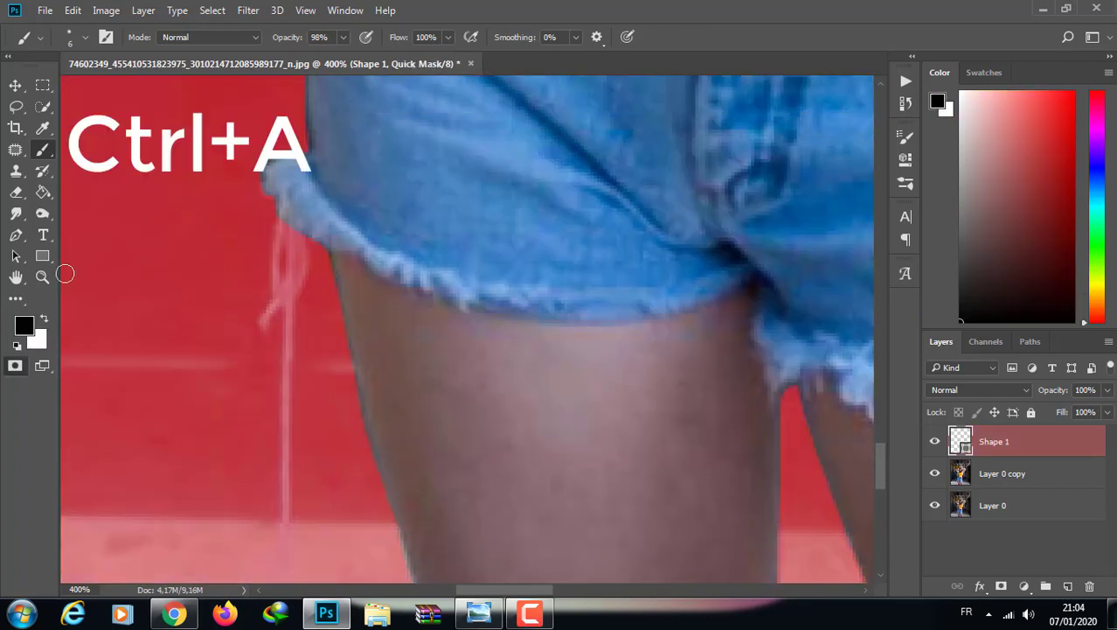
left_click(42, 319)
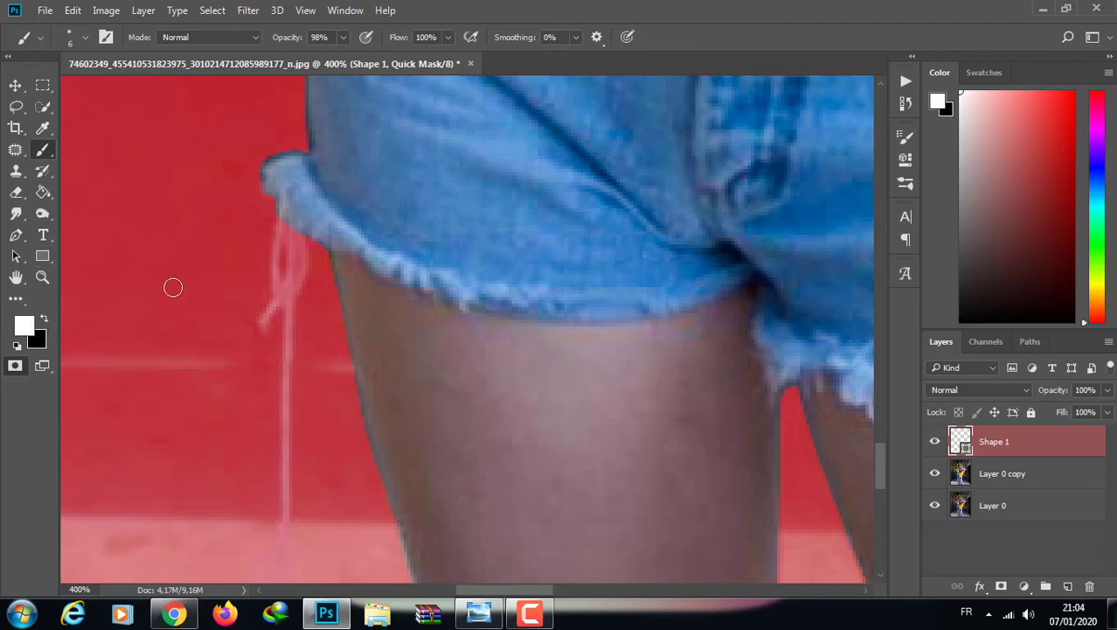
key("ctrl+plus")
key("ctrl+plus")
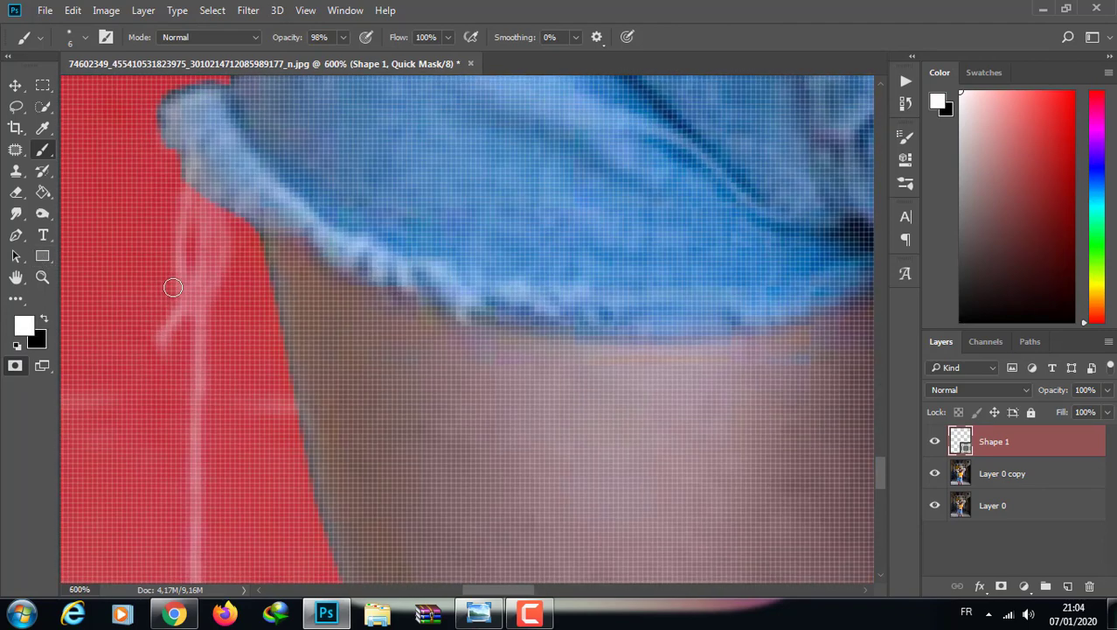
right_click(201, 366)
key("Escape")
Paint the hanging string out of the mask, checking the selection
scroll(881, 487, "down", 3)
key("q")
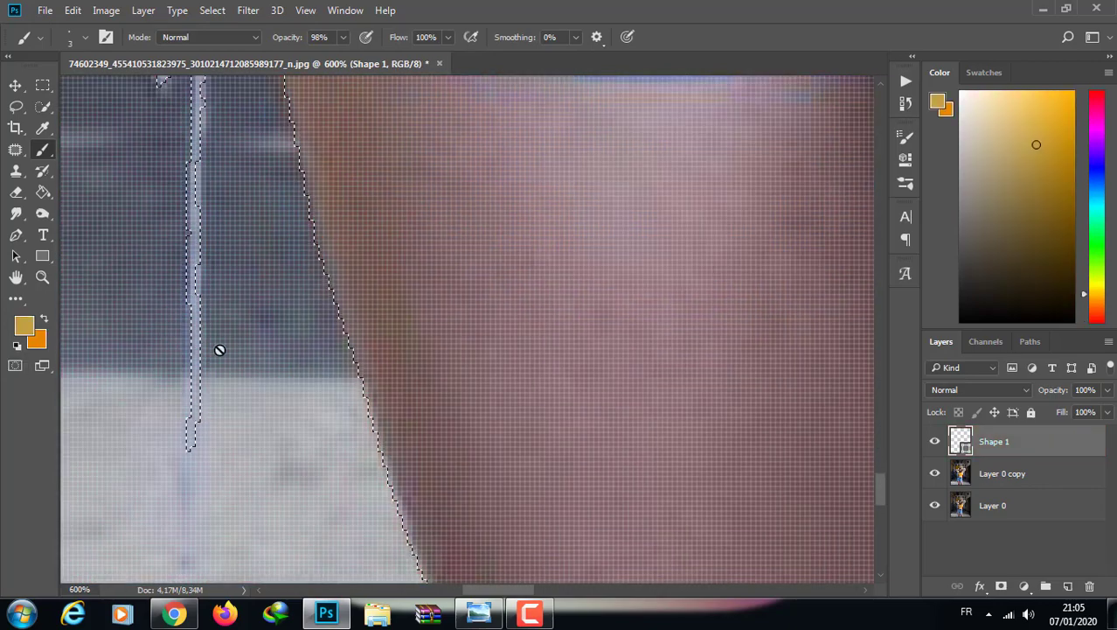
key("q")
scroll(206, 194, "up", 3)
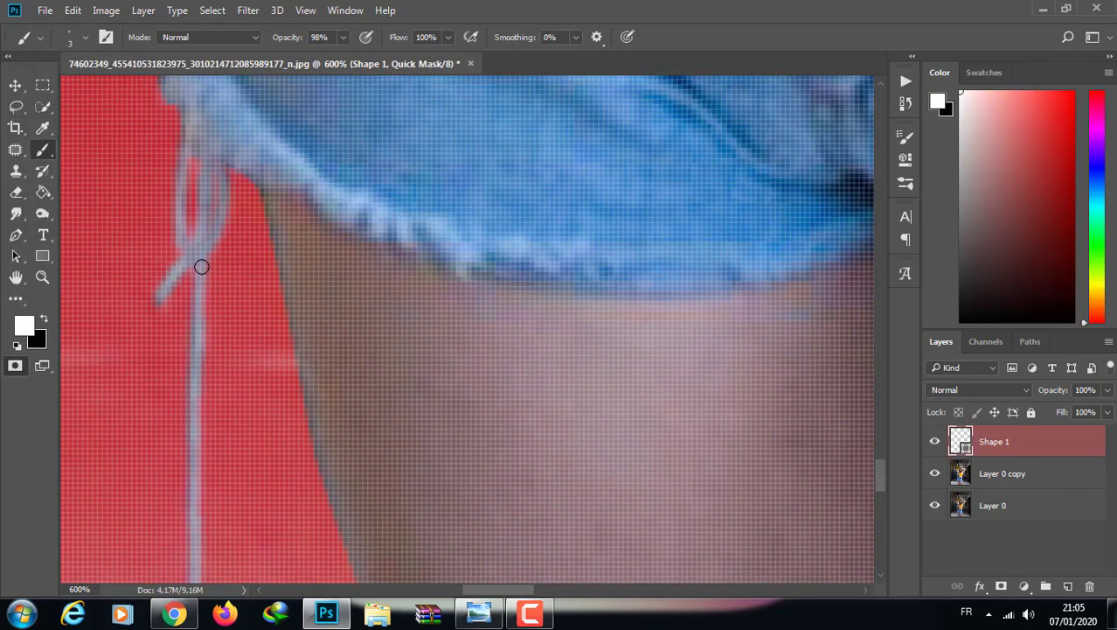
scroll(195, 97, "down", 3)
left_click_drag(191, 330, 185, 439)
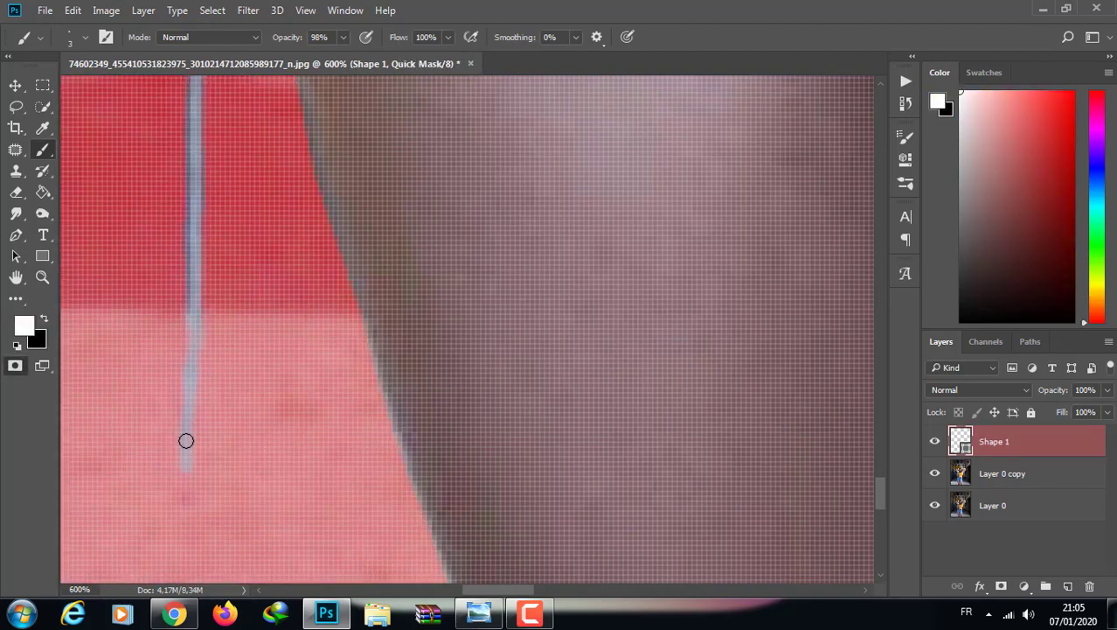
Shrink the brush, review the leg edge, and exit Quick Mask to the active selection
key("q")
scroll(181, 490, "up", 5)
scroll(402, 463, "right", 3)
scroll(700, 288, "down", 5)
key("q")
scroll(770, 174, "right", 3)
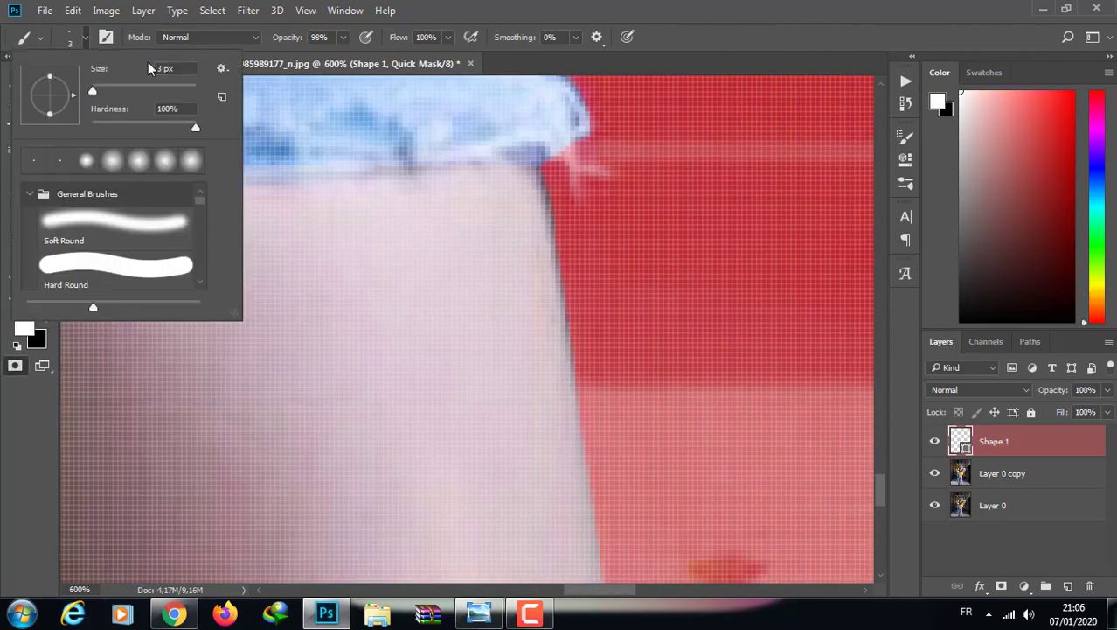
key("bracketleft")
scroll(546, 138, "down", 4)
scroll(547, 137, "down", 1)
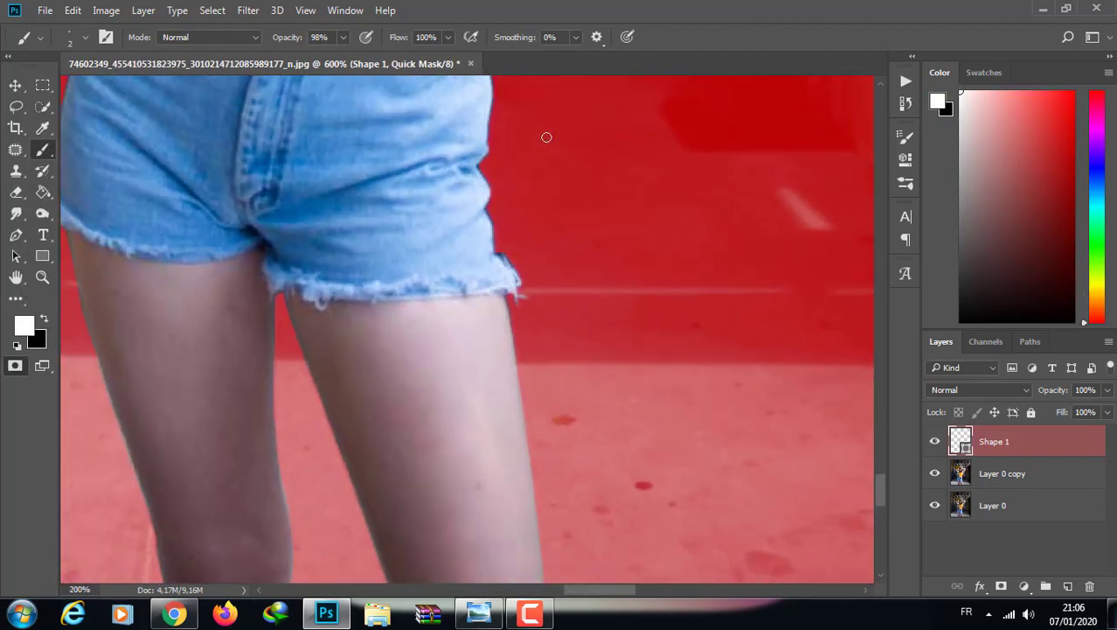
scroll(547, 137, "down", 1)
scroll(546, 137, "down", 1)
scroll(547, 137, "down", 1)
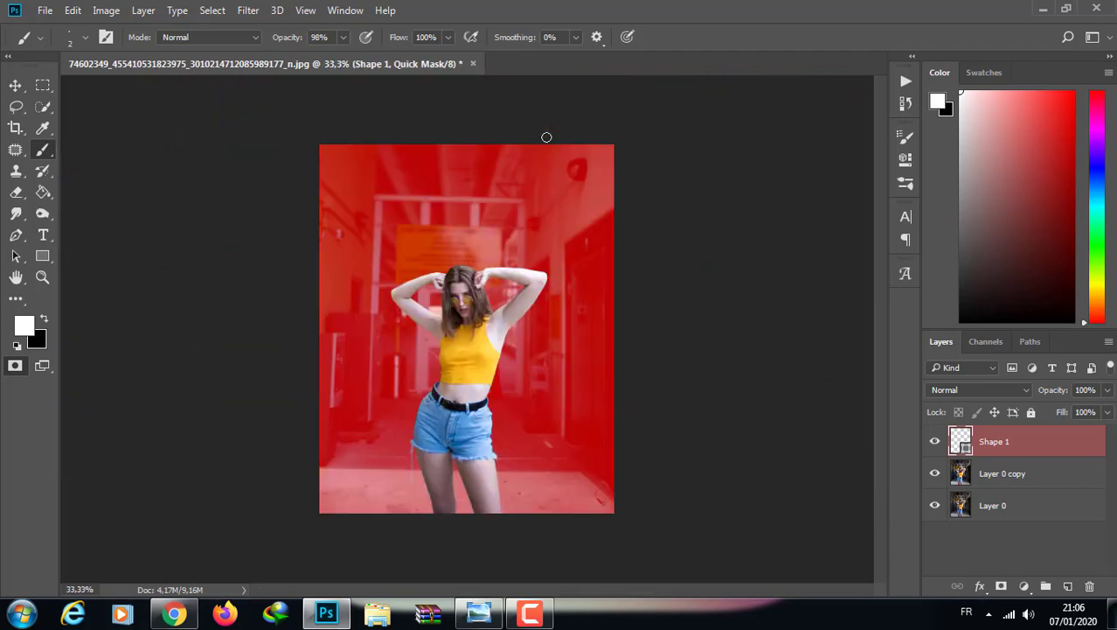
key("q")
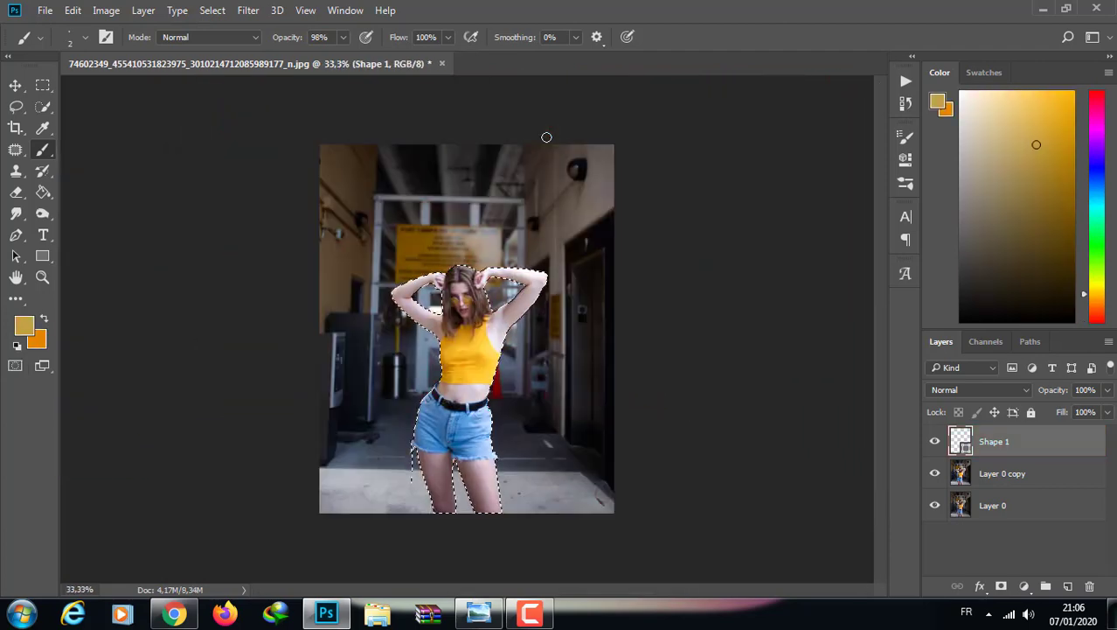
Give Layer 0 copy a Violet colour label
left_click(960, 473)
right_click(960, 473)
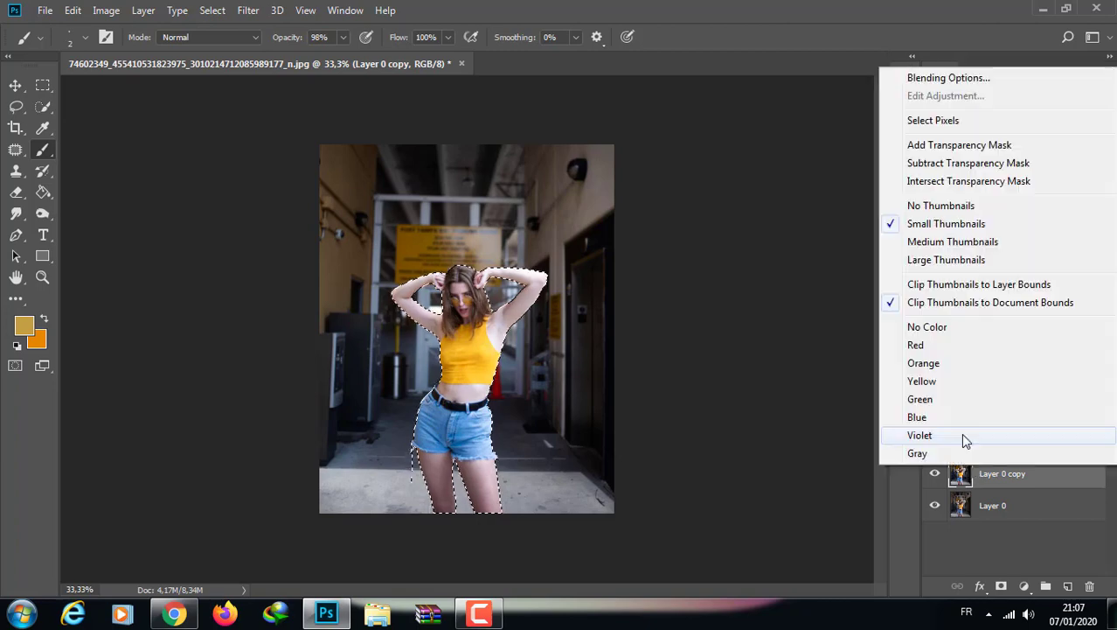
left_click(961, 434)
Add a Hue/Saturation layer masked off the woman, with Hue -11 and Saturation +7
left_click(1024, 585)
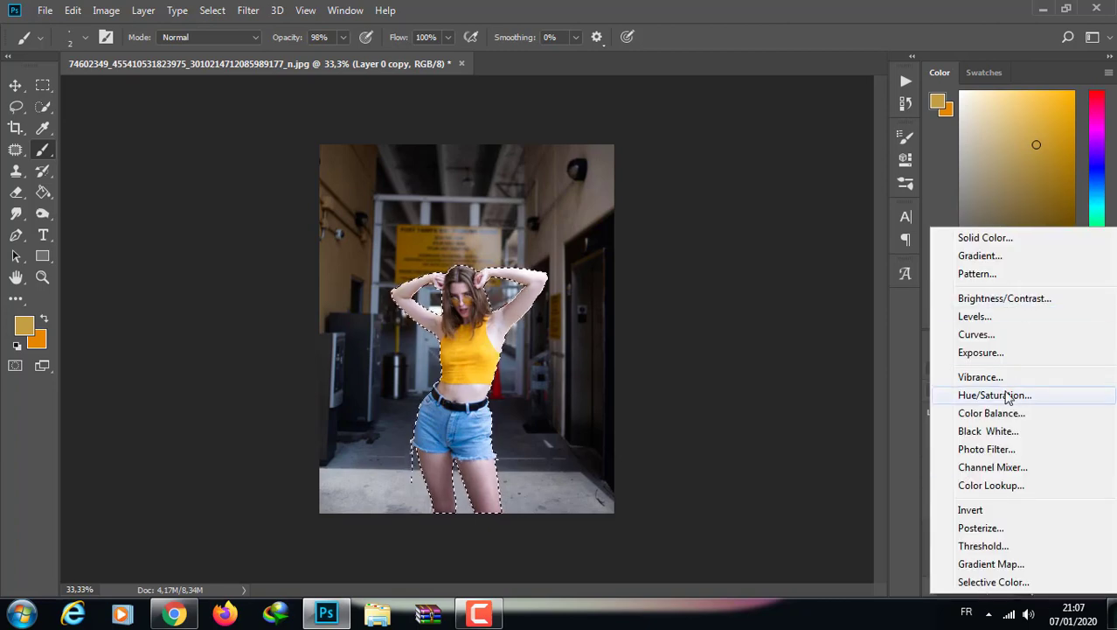
left_click(1010, 396)
left_click(675, 156)
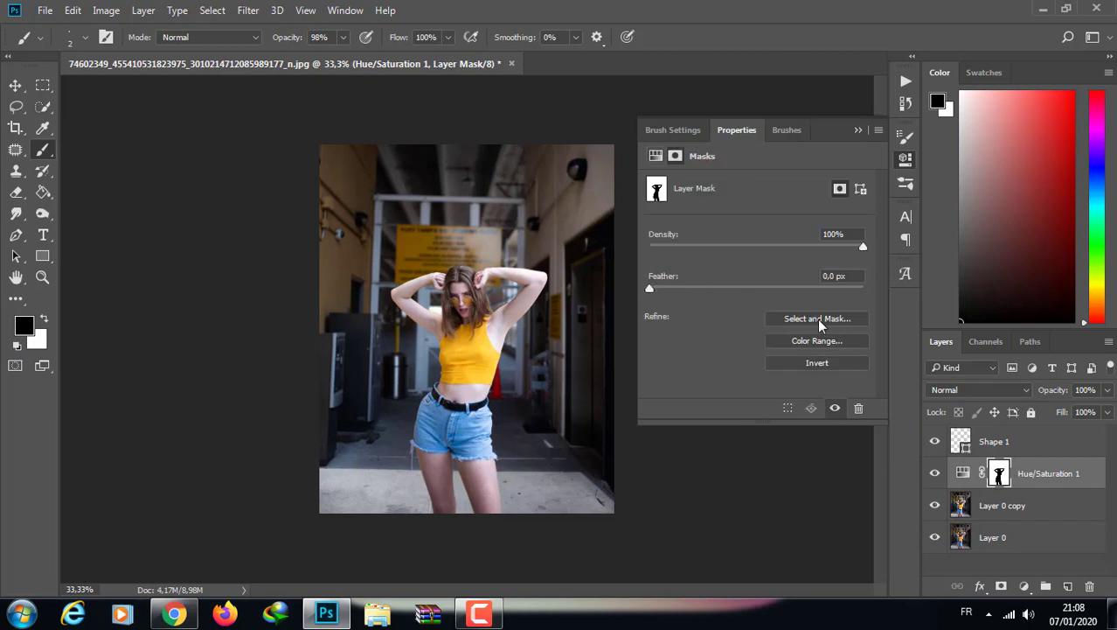
key("ctrl+2")
left_click_drag(756, 240, 737, 239)
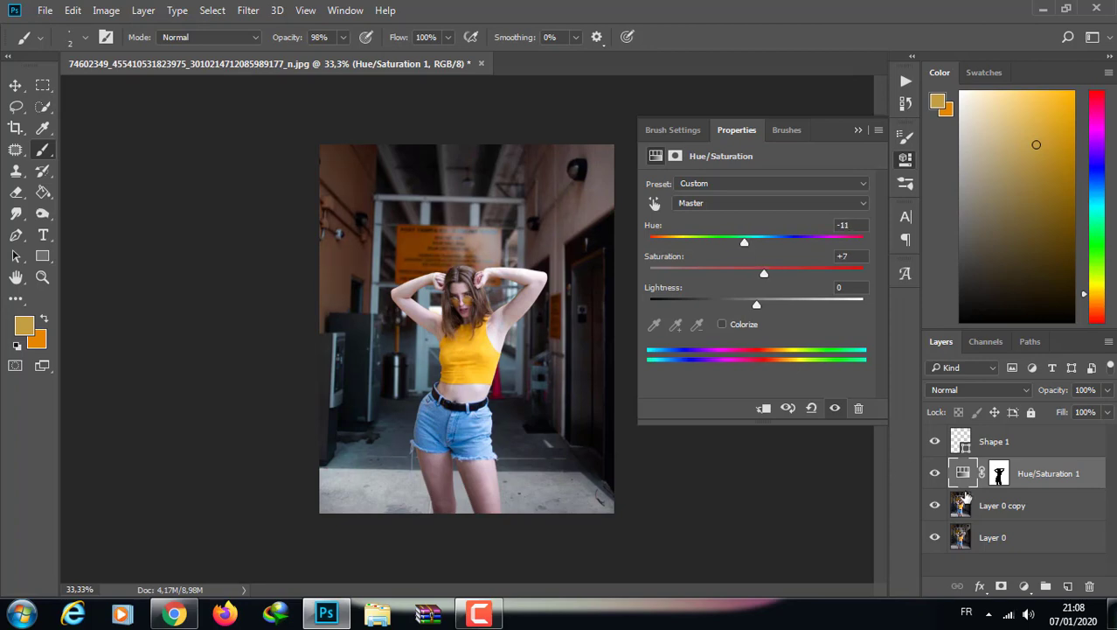
right_click(995, 474)
Add a masked Color Balance layer shifting midtones red (Red +14, Green -3, Blue -1)
left_click(971, 371)
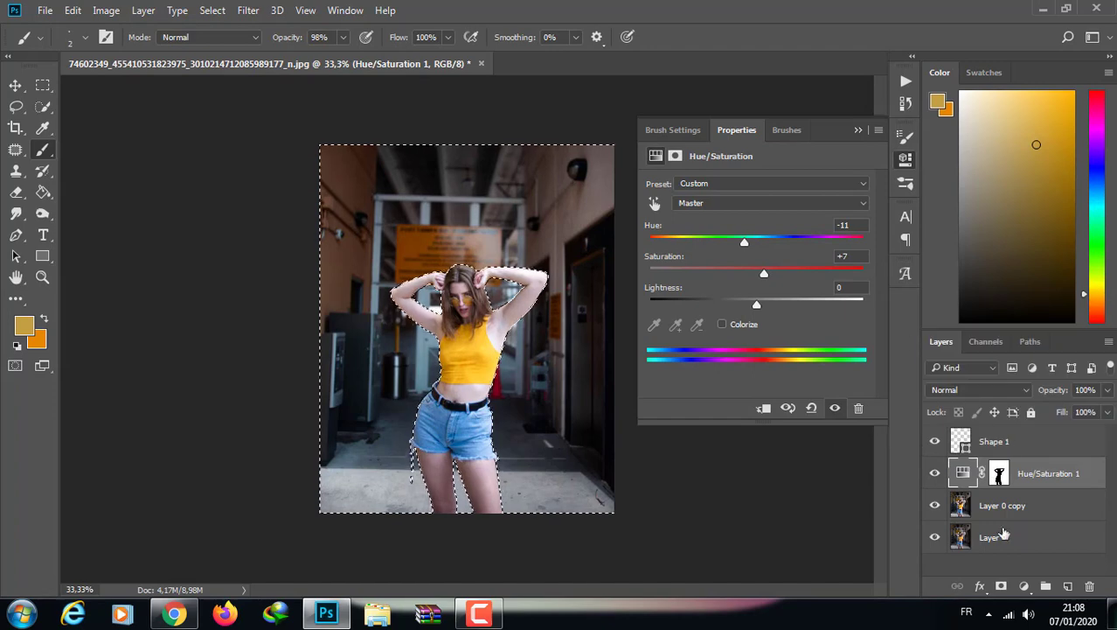
left_click(1024, 586)
left_click(997, 406)
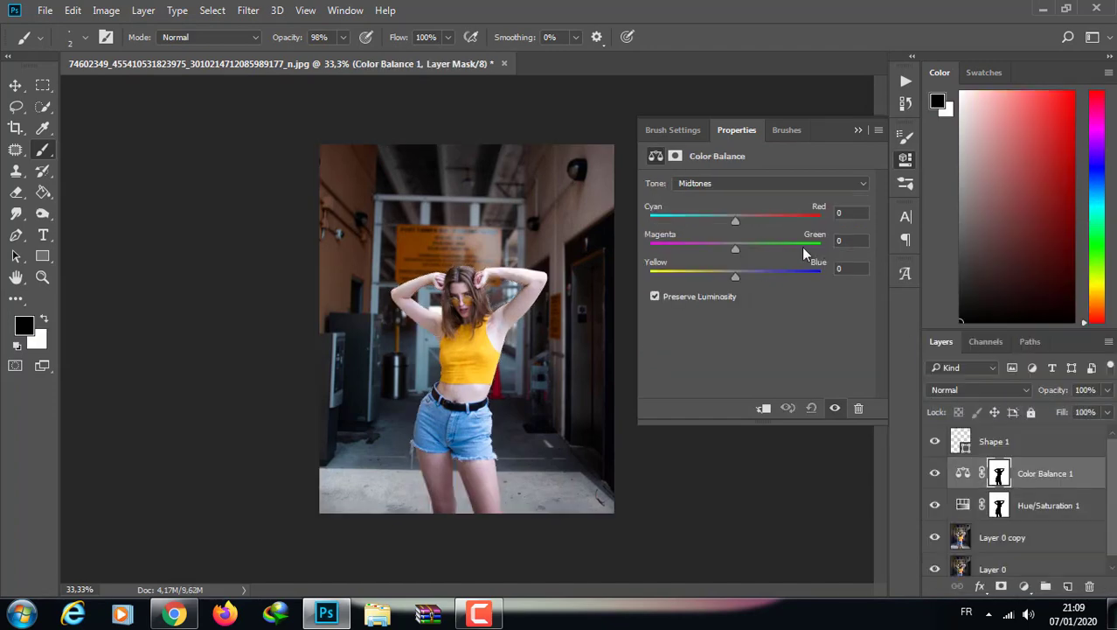
left_click_drag(749, 217, 733, 253)
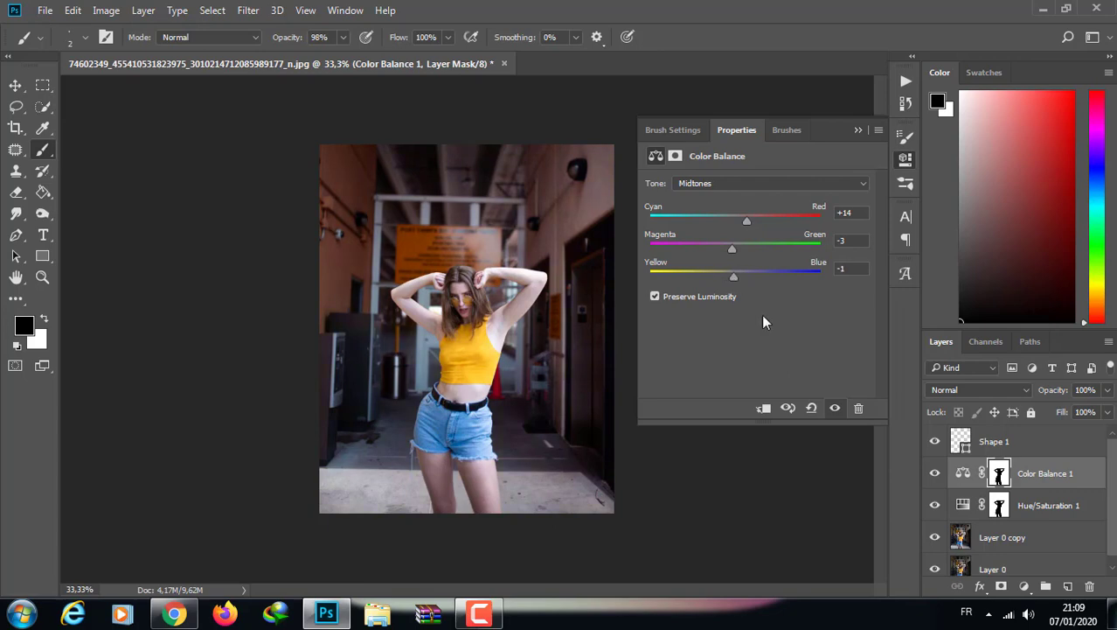
Try a Selective Color Yellows tweak, then delete that unmasked layer
left_click(994, 573)
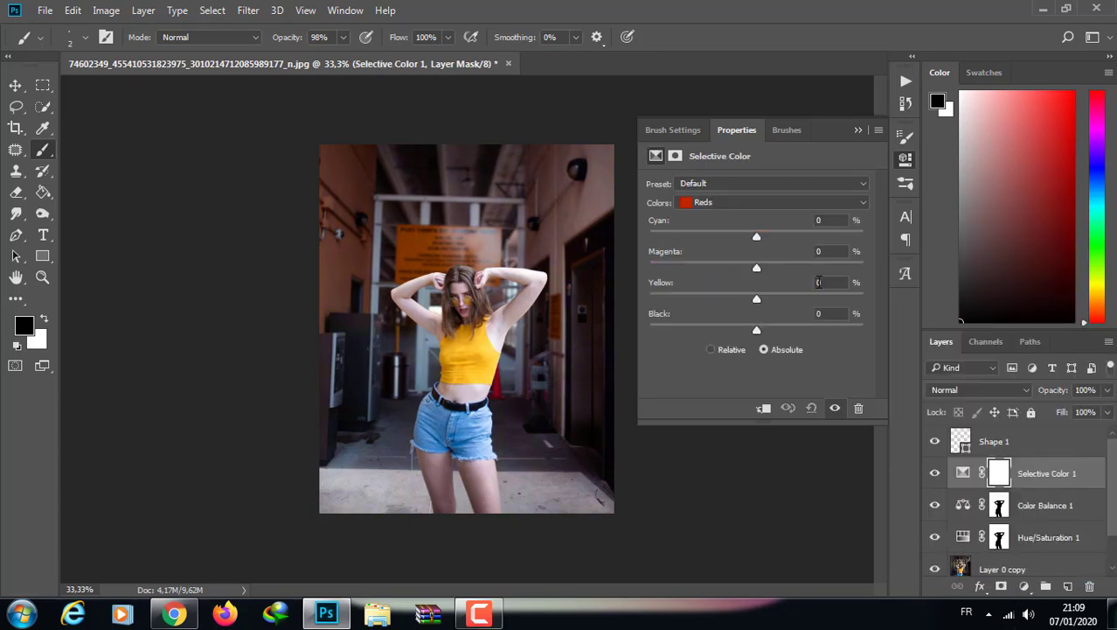
left_click(763, 203)
left_click(726, 221)
mouse_move(756, 237)
left_mouse_down()
mouse_move(705, 238)
mouse_move(763, 278)
left_mouse_up()
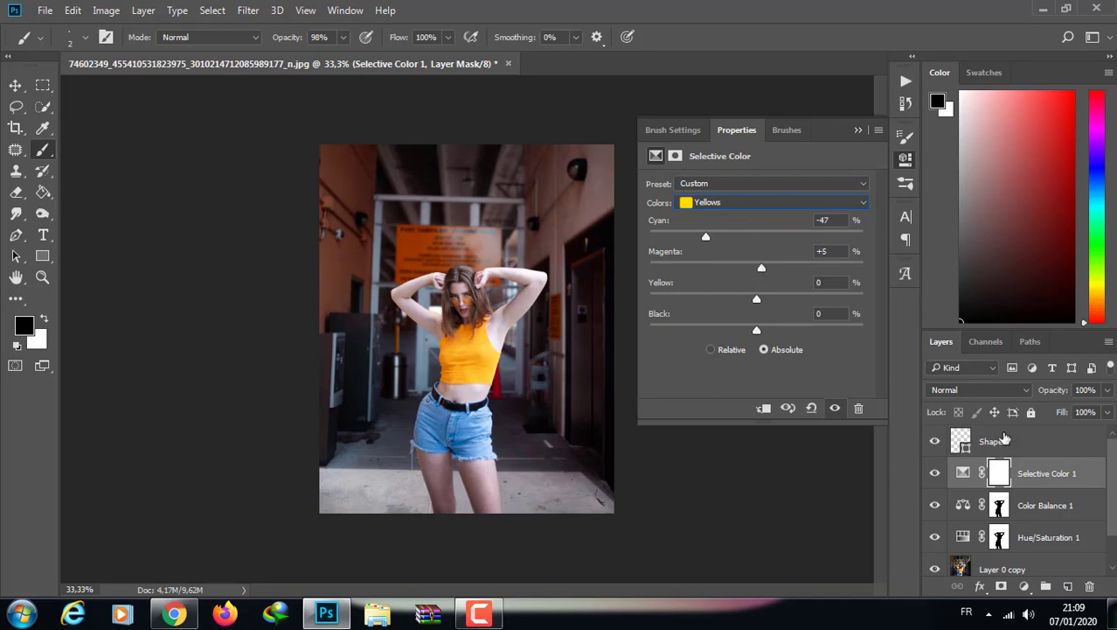
key("Delete")
Add a masked Selective Color layer cutting cyan from Yellows and adding a touch of black
left_click(1024, 585)
right_click(1000, 473)
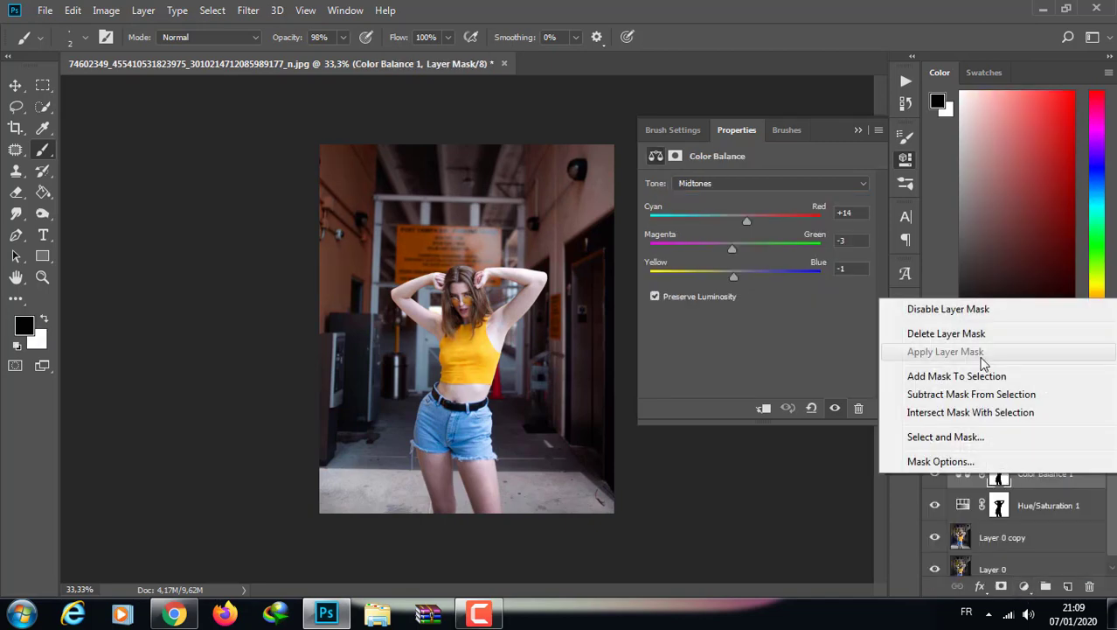
key("Escape")
left_click(1023, 586)
left_click(971, 569)
left_click_drag(757, 237, 743, 236)
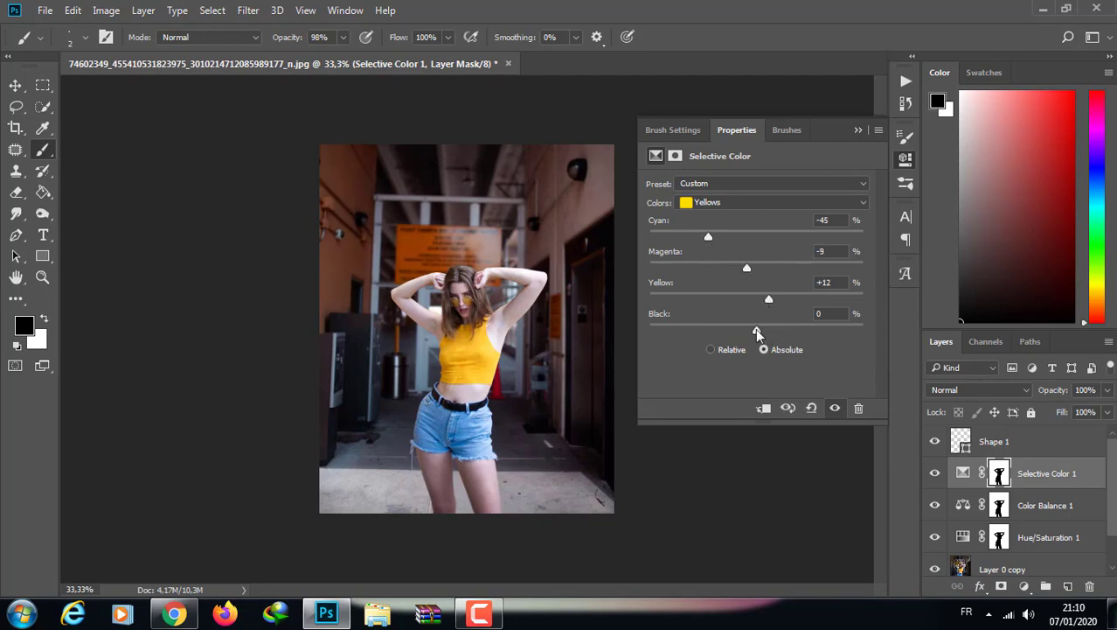
mouse_move(757, 333)
left_mouse_down()
mouse_move(769, 339)
mouse_move(749, 267)
mouse_move(670, 237)
mouse_move(690, 243)
left_mouse_up()
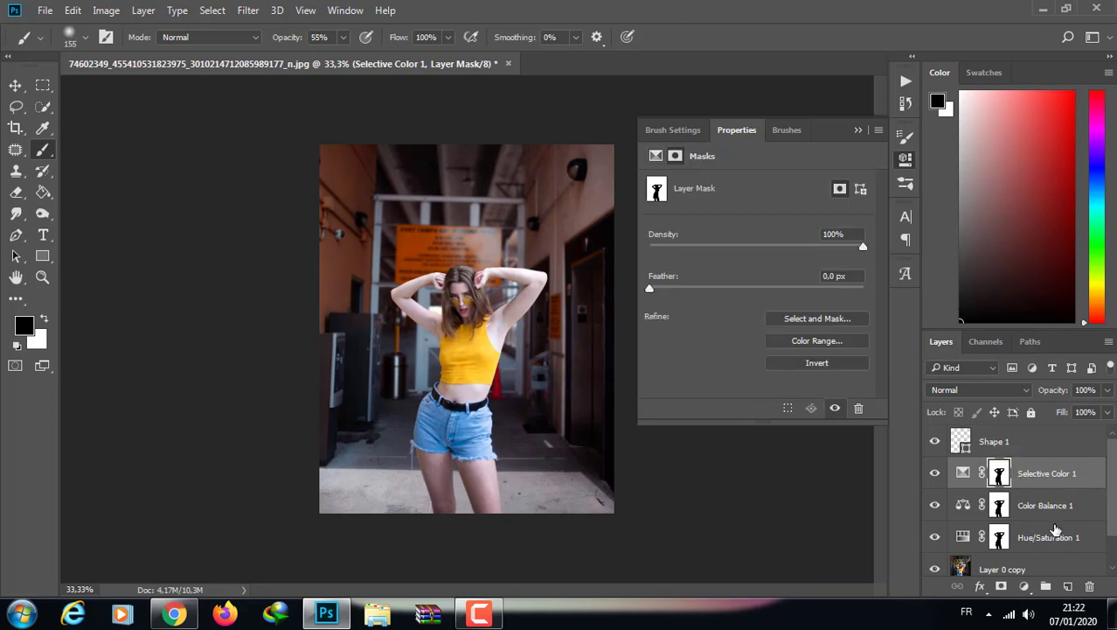
Add a Gradient Map with a blue-to-cyan gradient and select its layer mask
left_click(1025, 586)
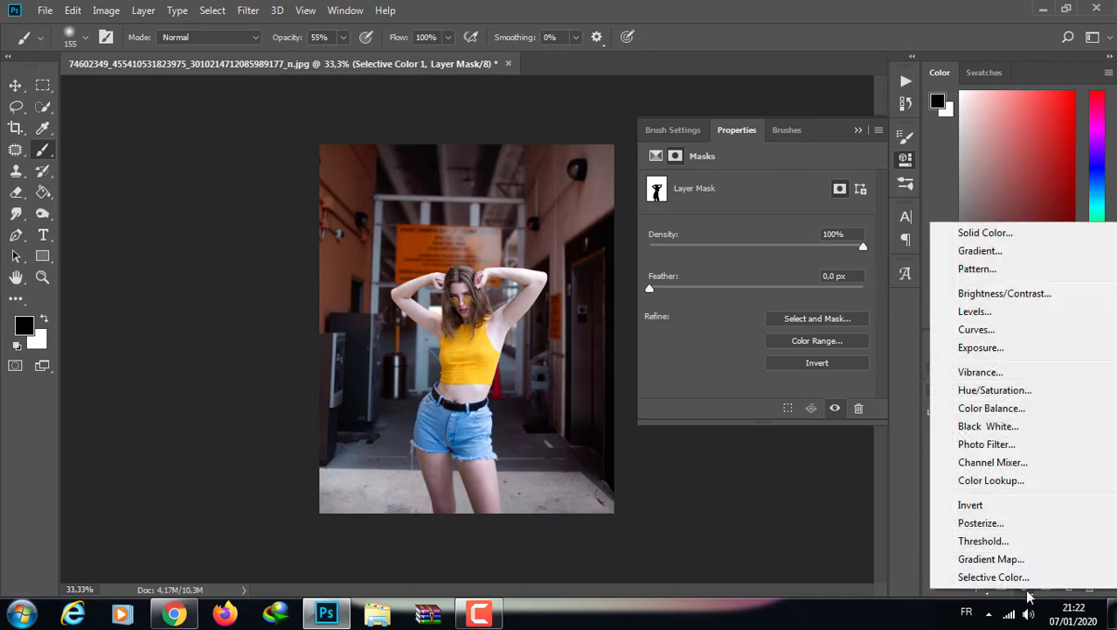
left_click(980, 554)
left_click(712, 186)
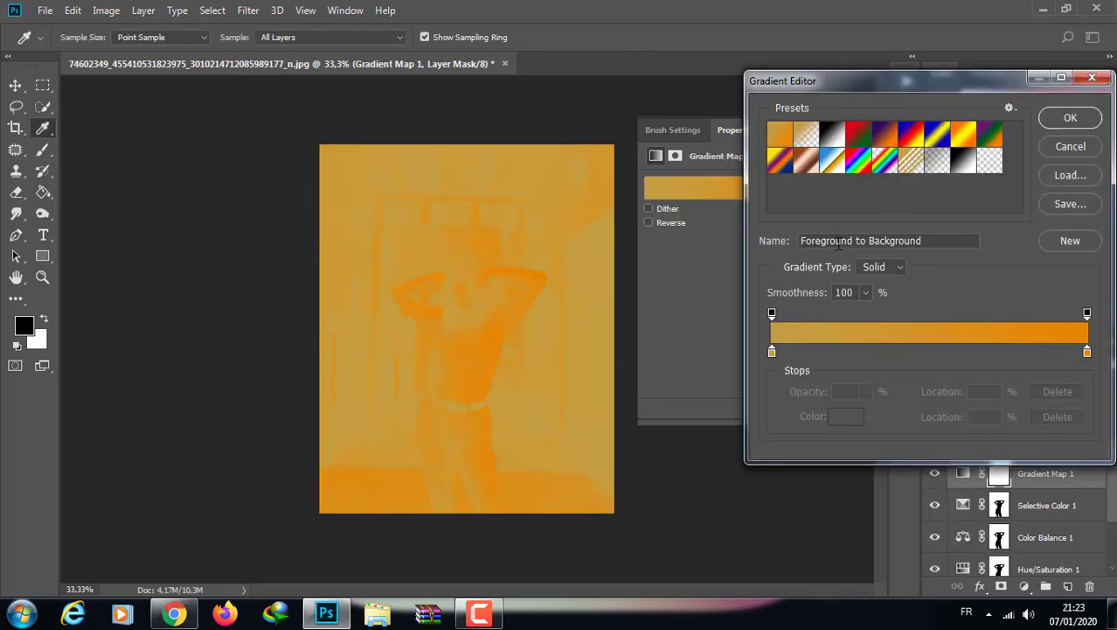
double_click(772, 351)
left_click(841, 323)
left_click(989, 230)
double_click(1087, 350)
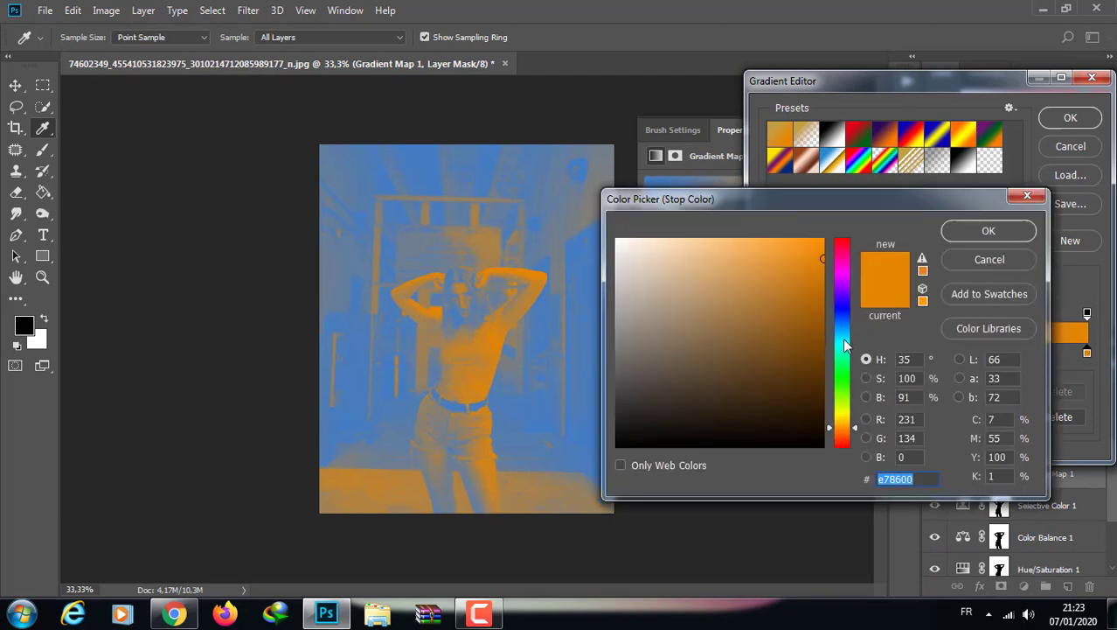
left_click(846, 345)
left_click(989, 230)
left_click(1071, 117)
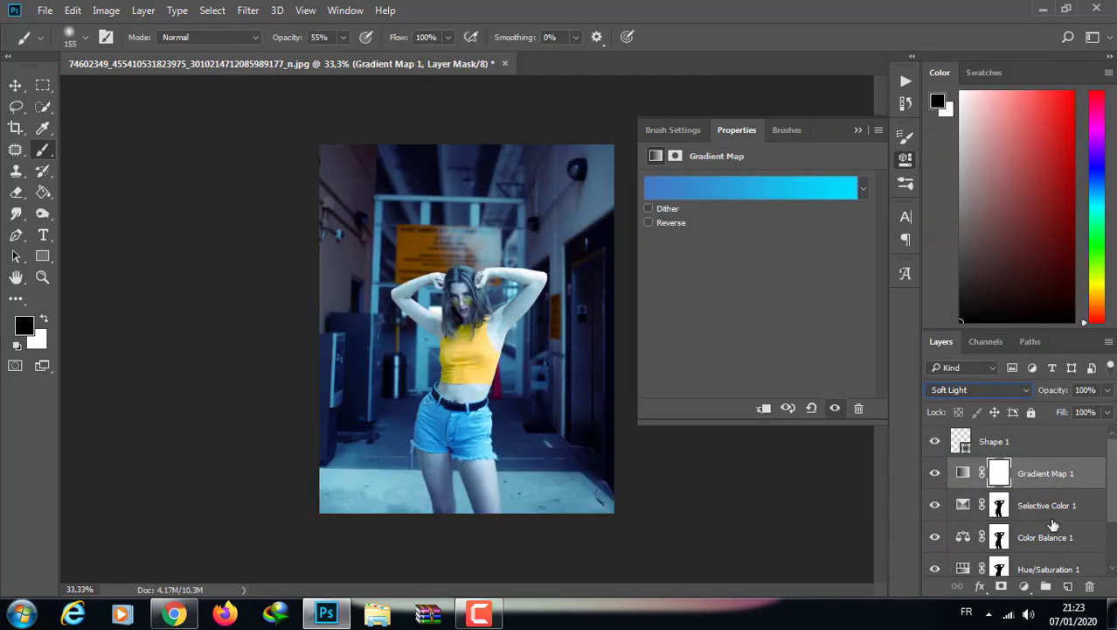
left_click(998, 473)
left_click(848, 361)
Invert the Gradient Map 1 mask and set a soft brush painting white
key("ctrl+plus")
key("ctrl+plus")
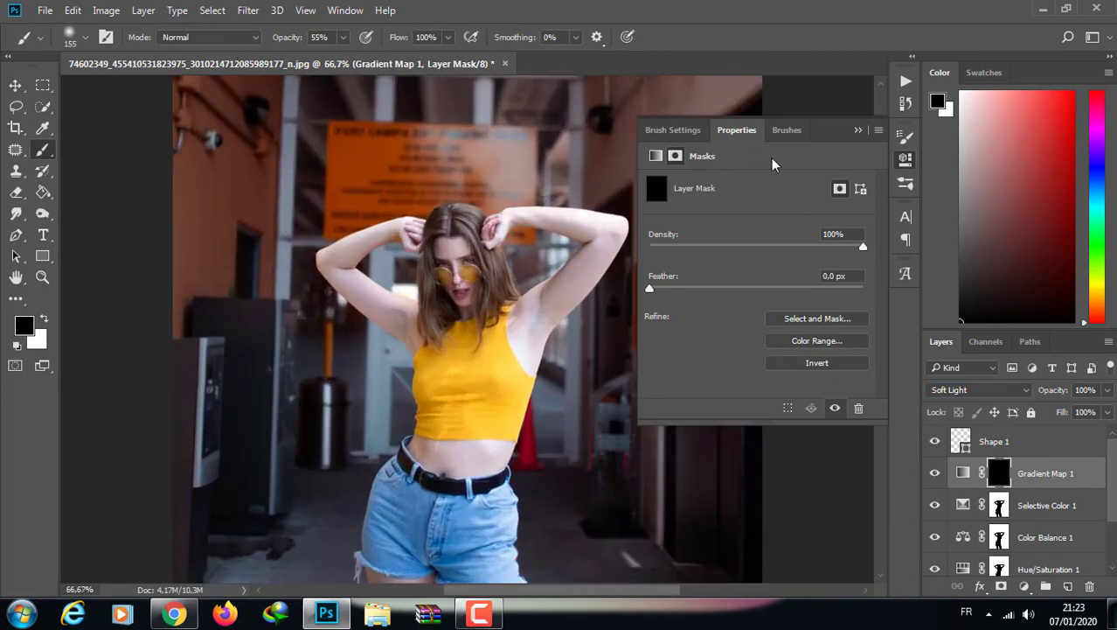
left_click(858, 129)
scroll(668, 187, "up", 2)
scroll(669, 187, "up", 2)
left_click(39, 37)
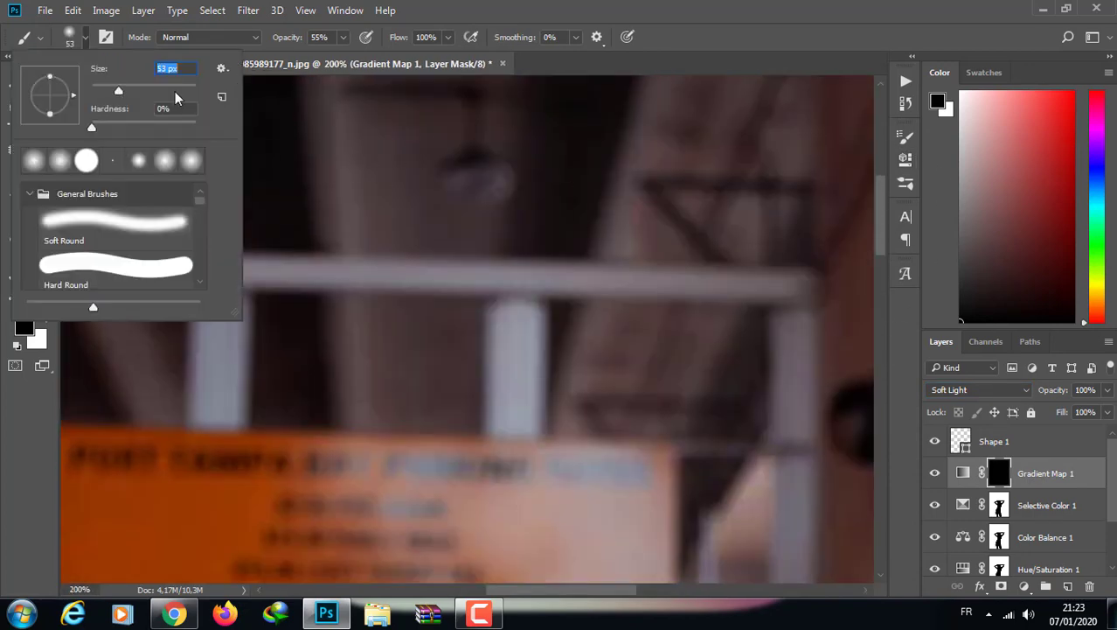
left_click(229, 154)
key("x")
Paint the mask over the right and middle pillars and top rail to reveal blue
mouse_move(801, 397)
left_mouse_down()
mouse_move(788, 327)
mouse_move(586, 274)
mouse_move(500, 273)
left_mouse_up()
scroll(788, 273, "left", 3)
mouse_move(789, 273)
left_mouse_down()
mouse_move(810, 282)
mouse_move(238, 258)
mouse_move(227, 417)
left_mouse_up()
scroll(218, 350, "down", 2)
left_click_drag(214, 295, 207, 547)
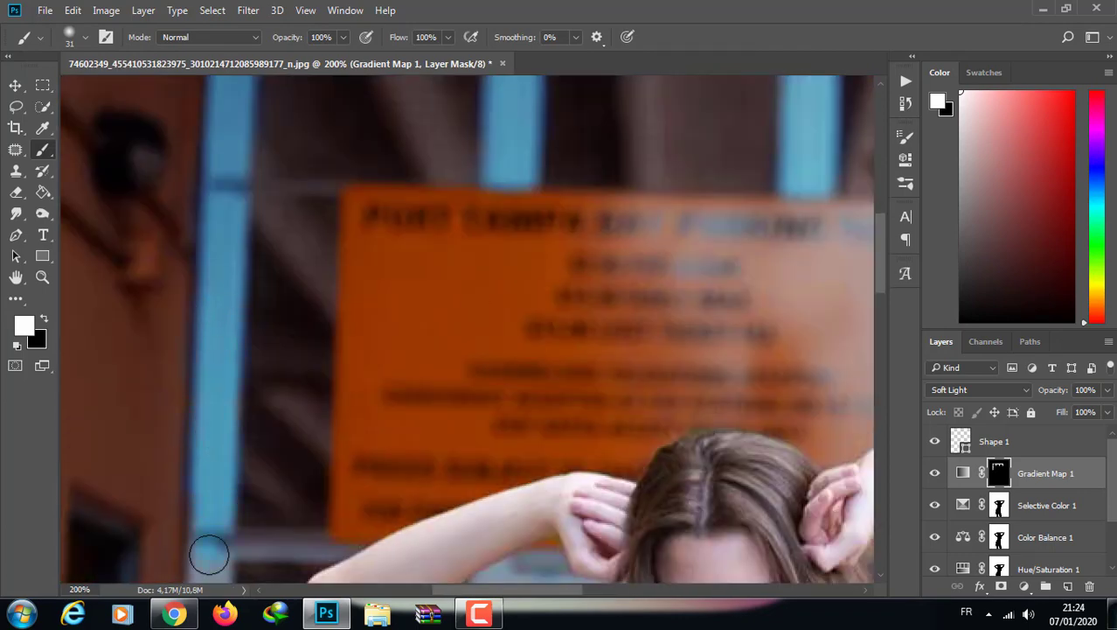
scroll(228, 481, "down", 1)
Shrink the brush for finer painting on the background
left_click(85, 37)
left_click(84, 36)
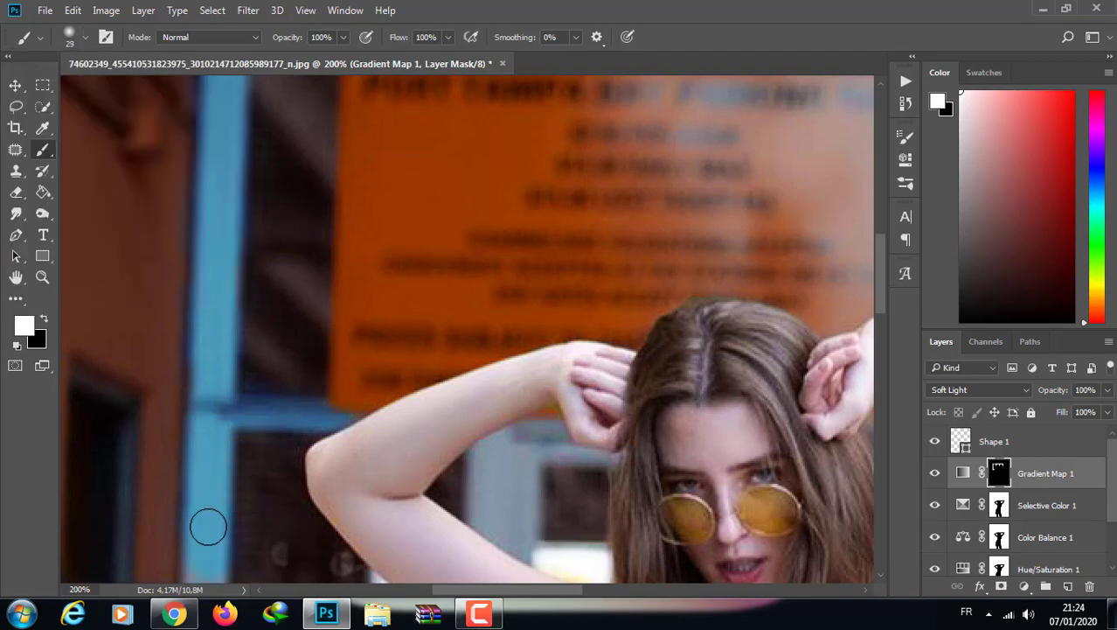
scroll(204, 359, "down", 3)
scroll(883, 310, "down", 3)
left_click(85, 37)
left_click(84, 37)
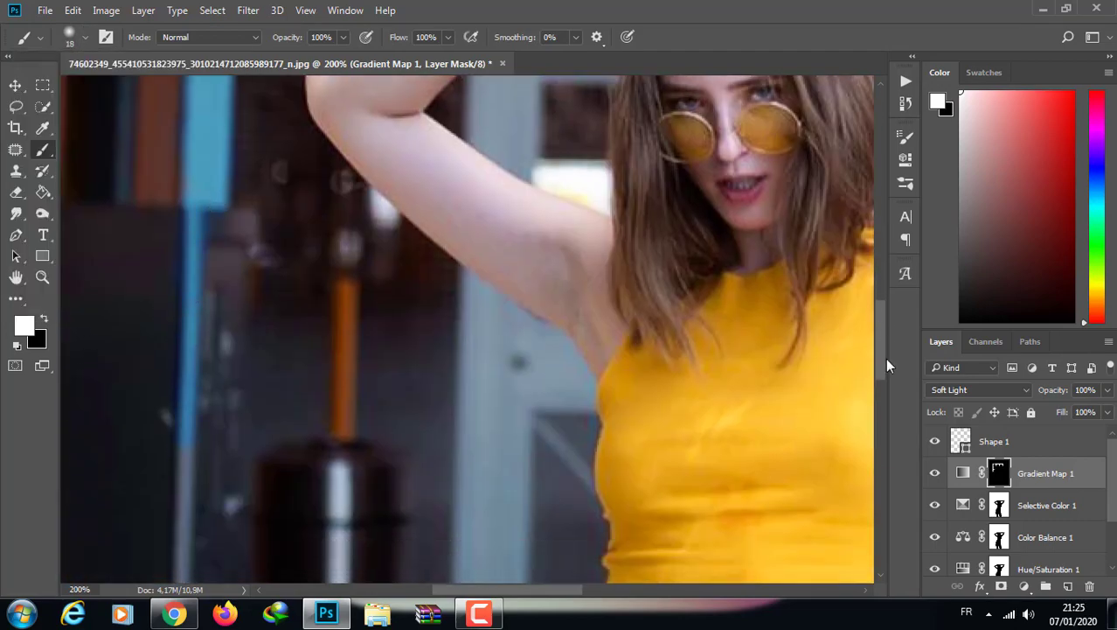
scroll(334, 451, "down", 4)
scroll(883, 391, "down", 5)
Enlarge the brush and paint the mask over the blue background pillar
left_click(85, 36)
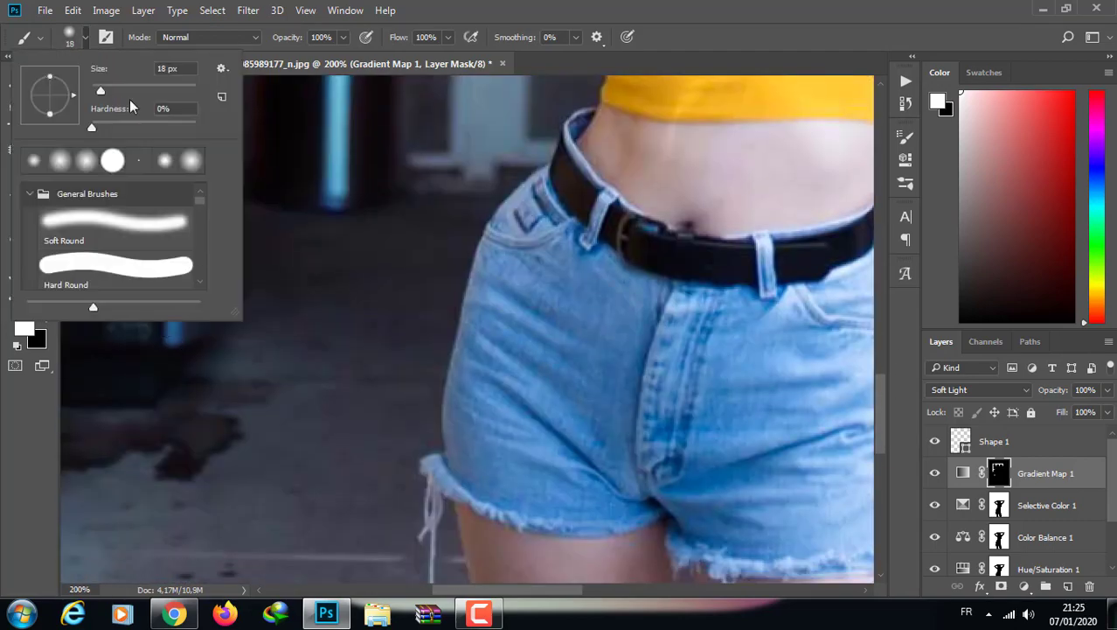
left_click(84, 36)
scroll(484, 452, "up", 6)
left_click(84, 37)
left_click(85, 37)
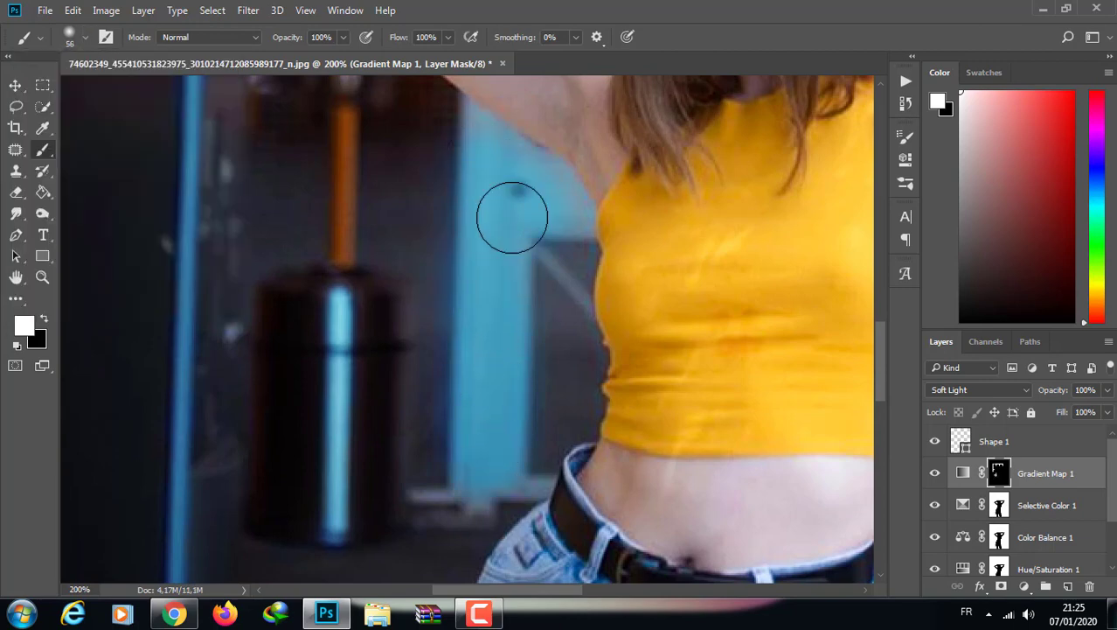
Set a small brush size for detailed mask edges
left_click(85, 36)
left_click_drag(109, 85, 103, 85)
left_click(85, 37)
left_click(85, 36)
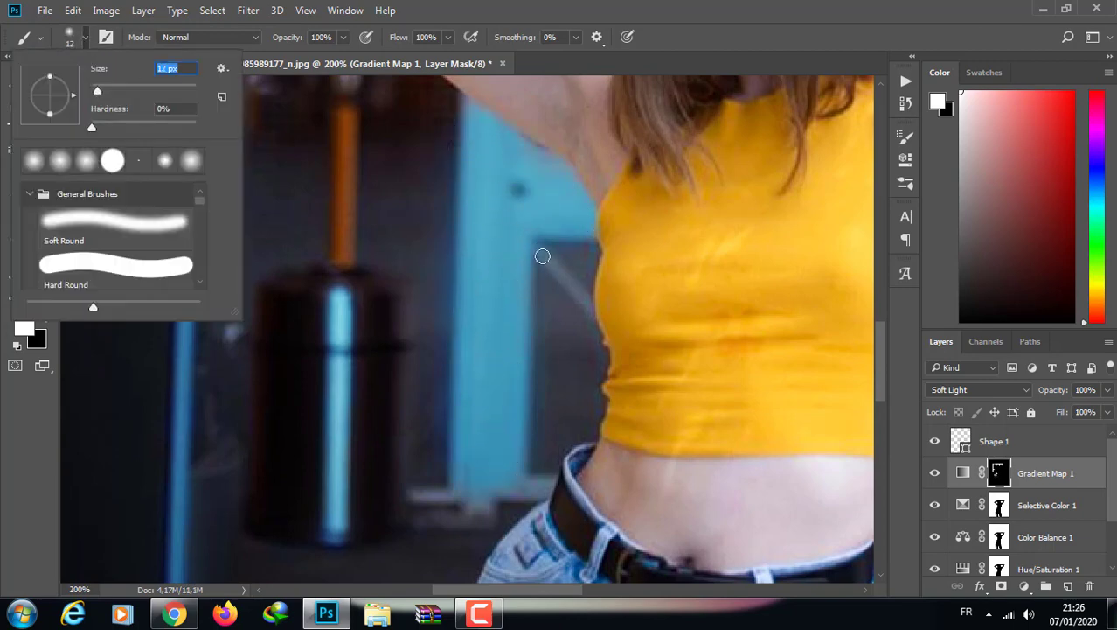
key("Return")
Paint along the background edge, then enlarge the brush to 28 px
left_click(85, 37)
left_click(85, 36)
left_click(84, 36)
left_click_drag(98, 85, 103, 85)
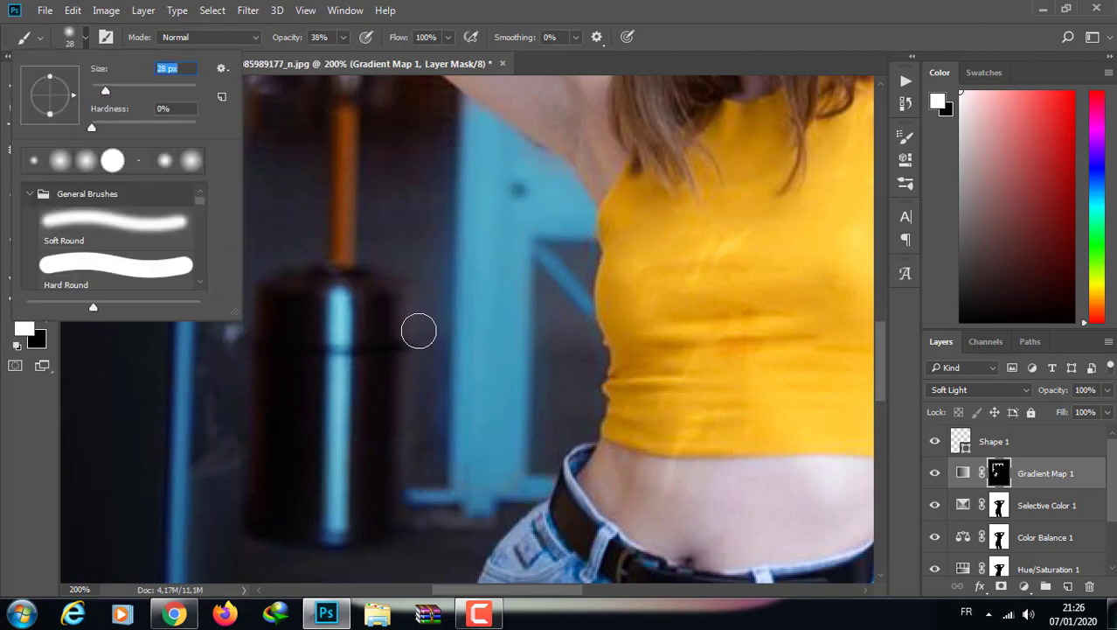
key("Return")
left_click(85, 37)
key("Return")
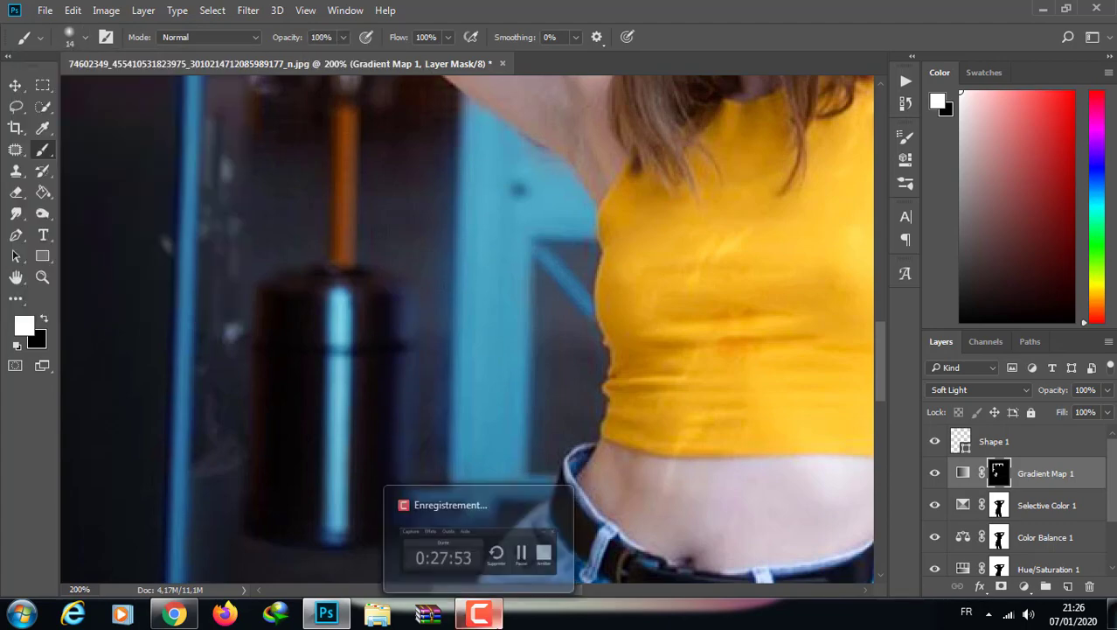
Zoom in on the woman, enlarge the brush to 32 px and set flow to 24%
key("ctrl+0")
scroll(543, 339, "up", 3)
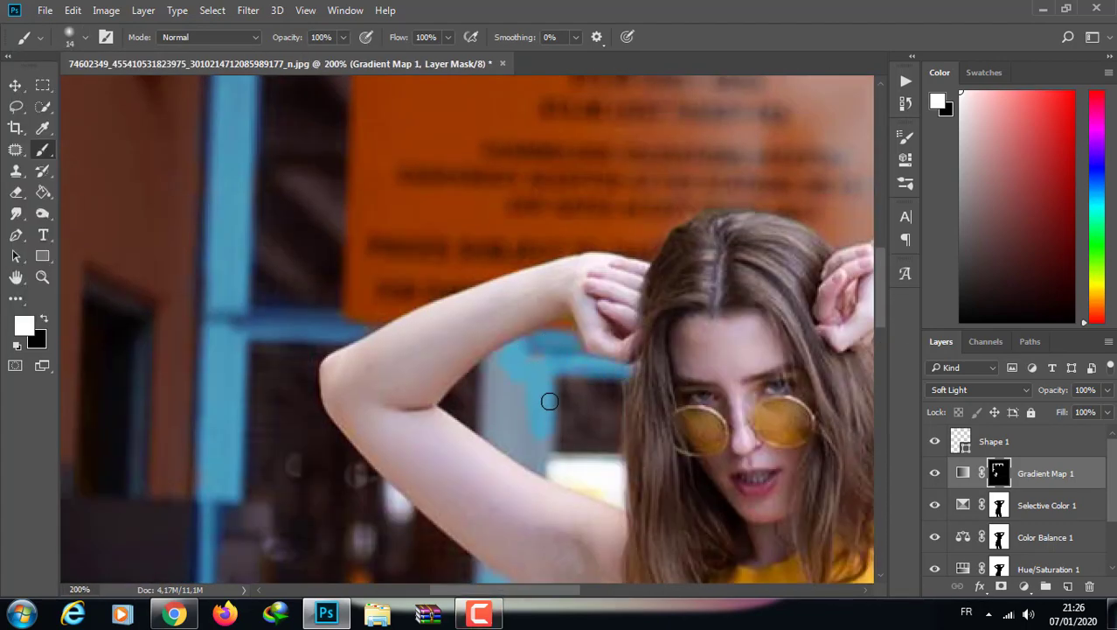
scroll(541, 362, "right", 5)
scroll(542, 362, "up", 5)
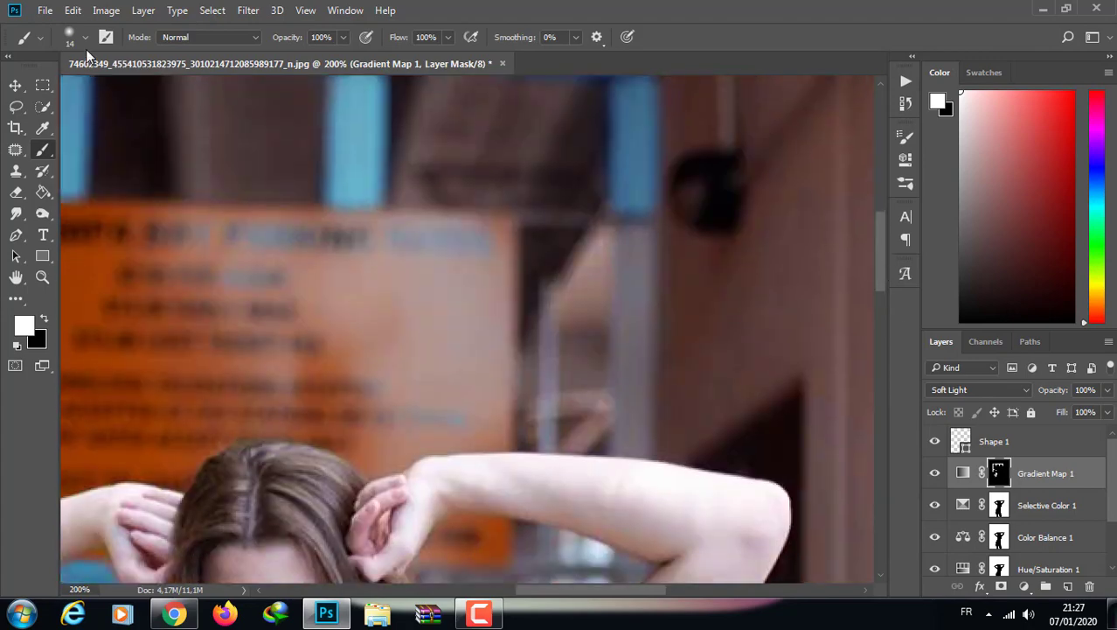
left_click(84, 36)
left_click_drag(98, 84, 106, 86)
key("Return")
left_click(84, 37)
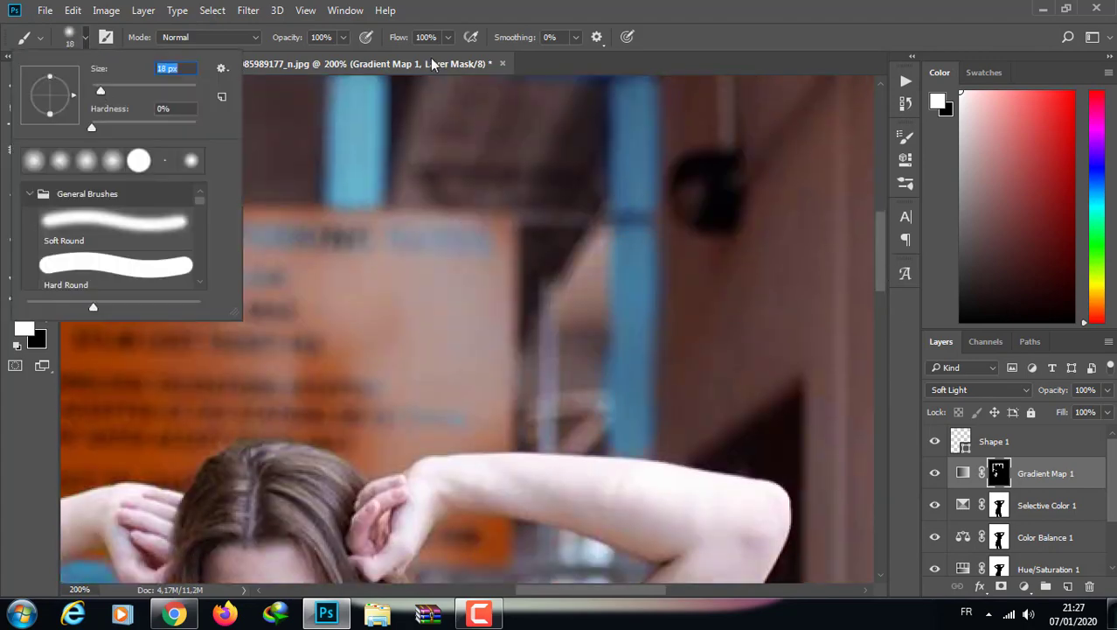
key("Return")
key("shift+2")
key("shift+4")
Set the brush size to 10 px for detail painting
scroll(883, 325, "down", 5)
left_click(85, 37)
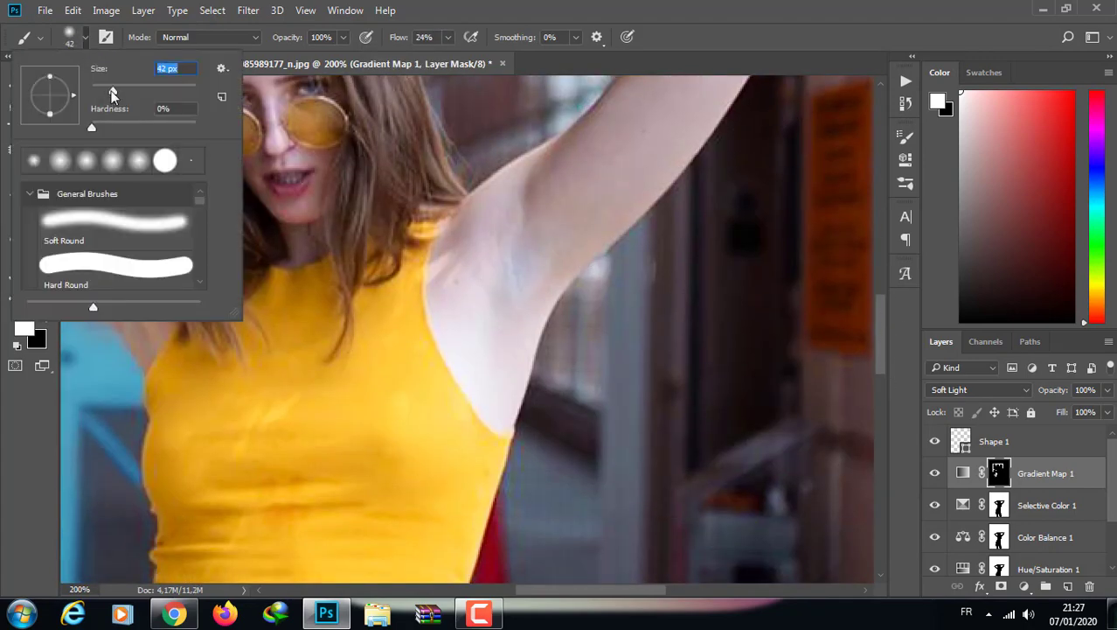
left_click_drag(105, 86, 115, 87)
key("Return")
scroll(619, 430, "down", 5)
key("Return")
type("10")
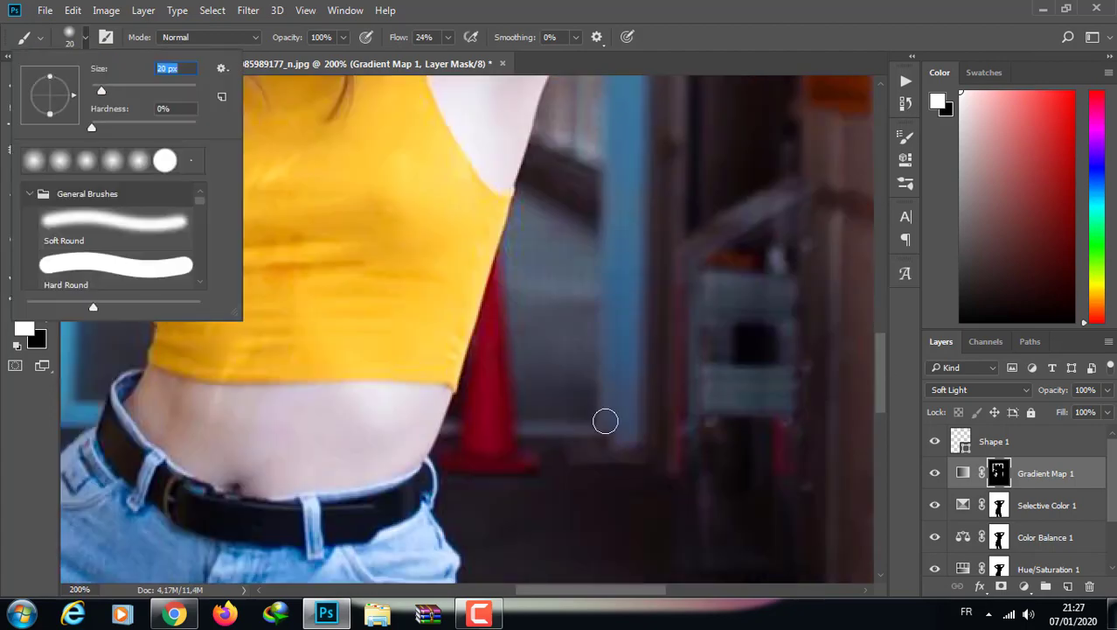
key("Return")
Check the whole photo, then set a 14 px brush for the background detail
key("ctrl+minus")
key("ctrl+minus")
key("ctrl+minus")
key("ctrl+minus")
key("ctrl+plus")
key("ctrl+plus")
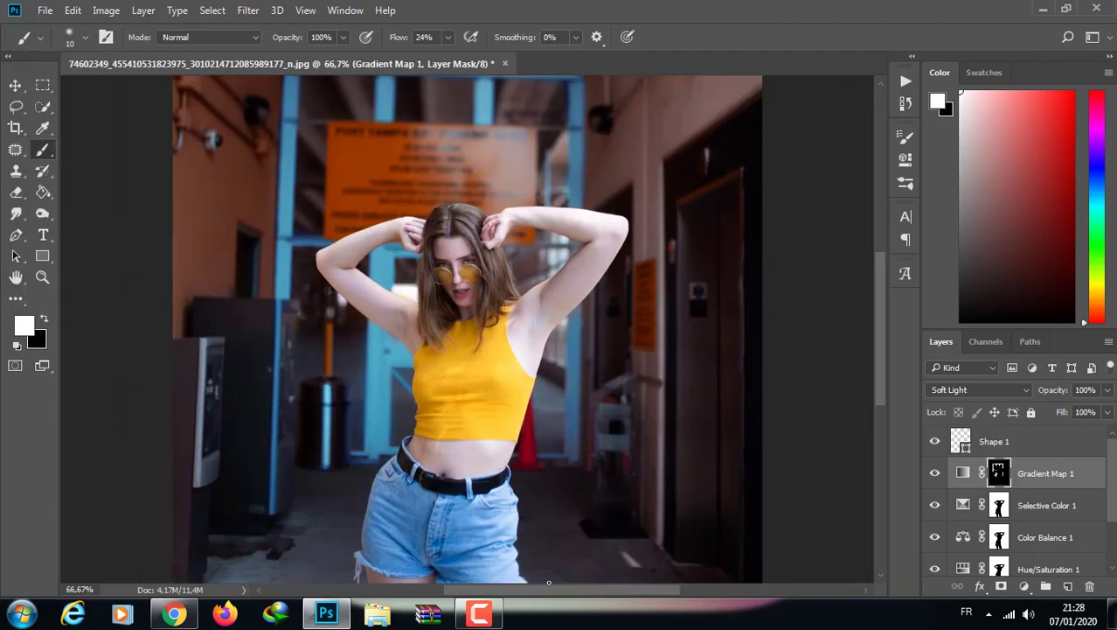
key("ctrl+plus")
key("ctrl+plus")
key("ctrl+plus")
left_click(84, 37)
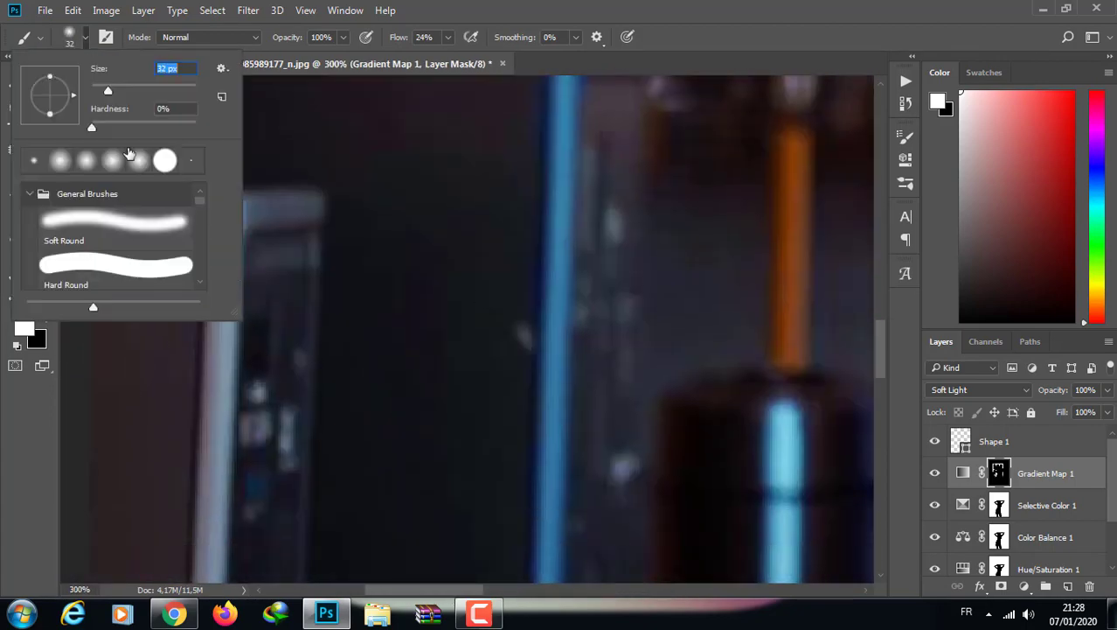
type("14")
key("Return")
Lower brush opacity to 53%, enlarge the brush slightly, and zoom out to fit
scroll(880, 361, "down", 3)
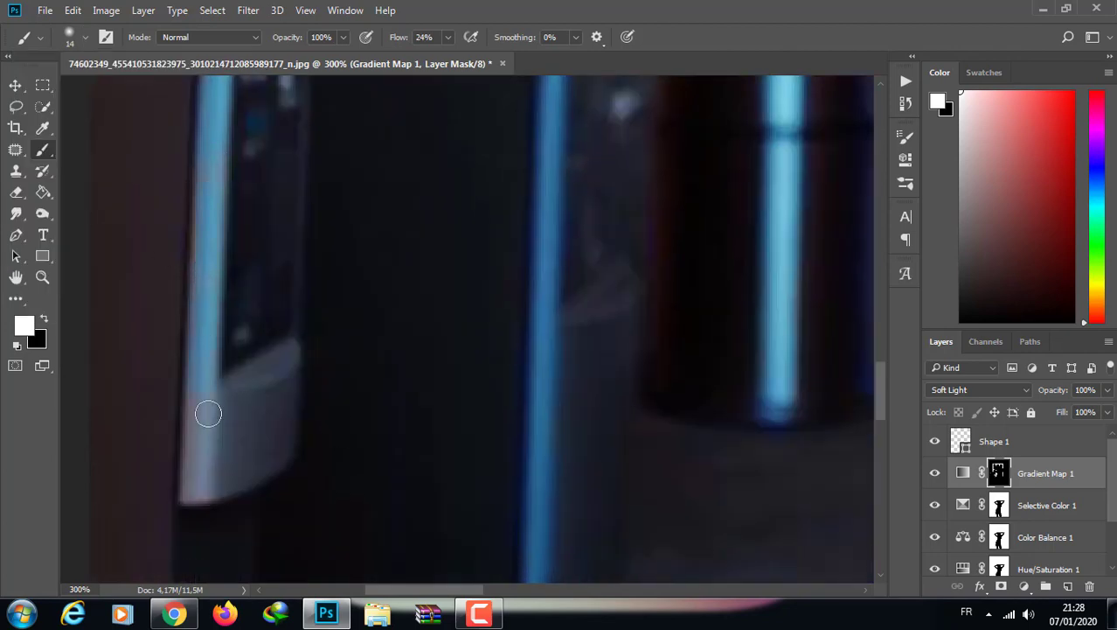
key("5")
key("3")
key("bracketright")
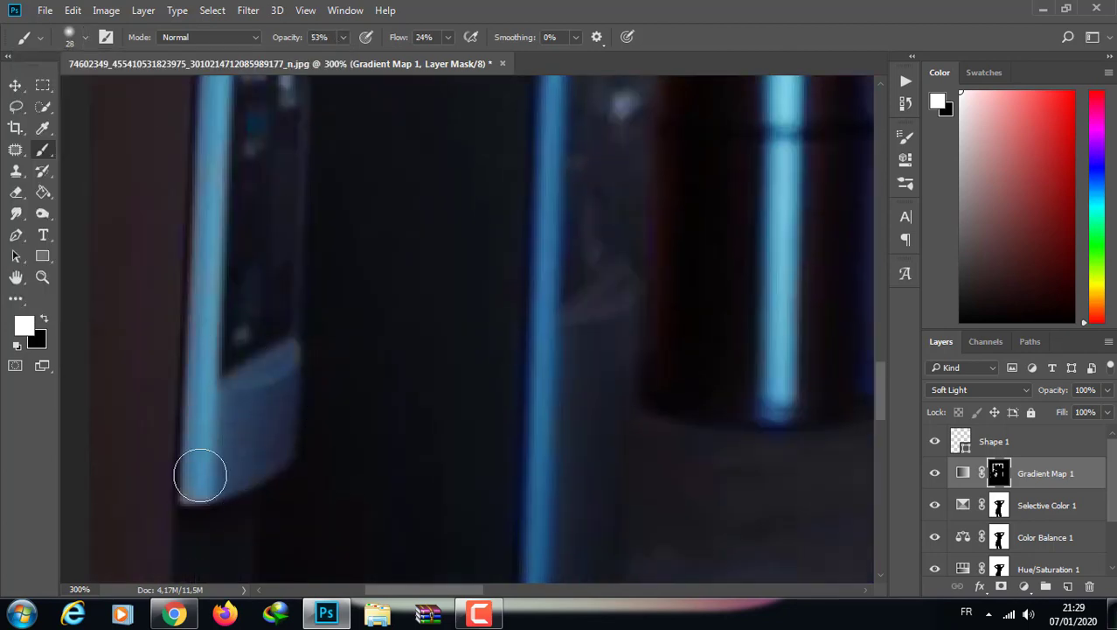
key("ctrl+minus")
key("ctrl+minus")
key("ctrl+minus")
Change the Gradient Map 1 gradient stop to bright cyan 00deff
double_click(968, 475)
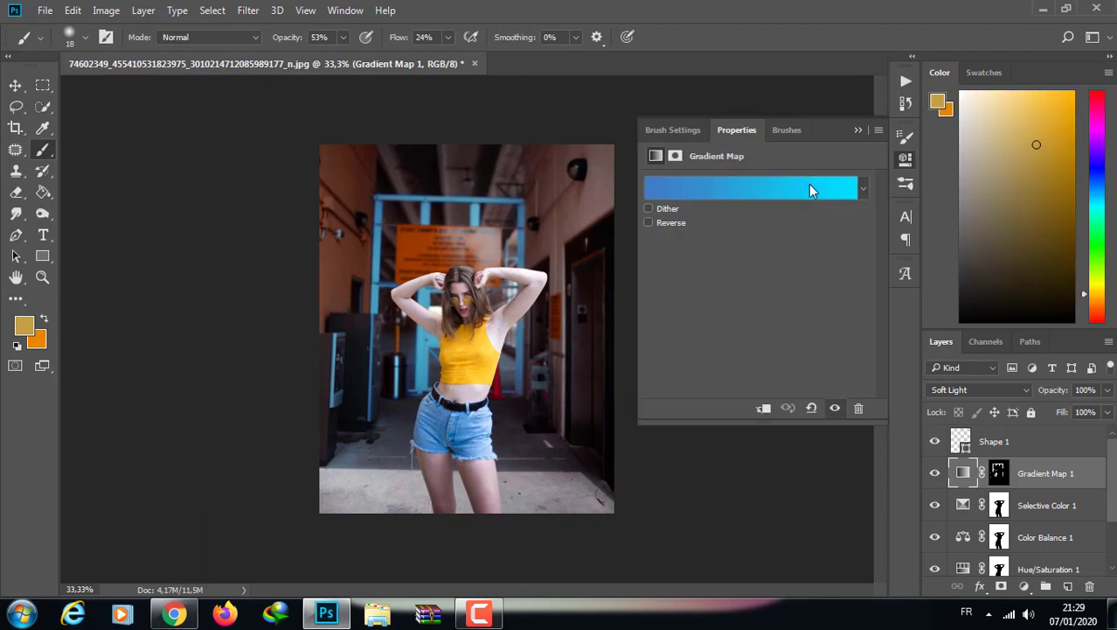
left_click(809, 184)
double_click(772, 352)
left_click(843, 341)
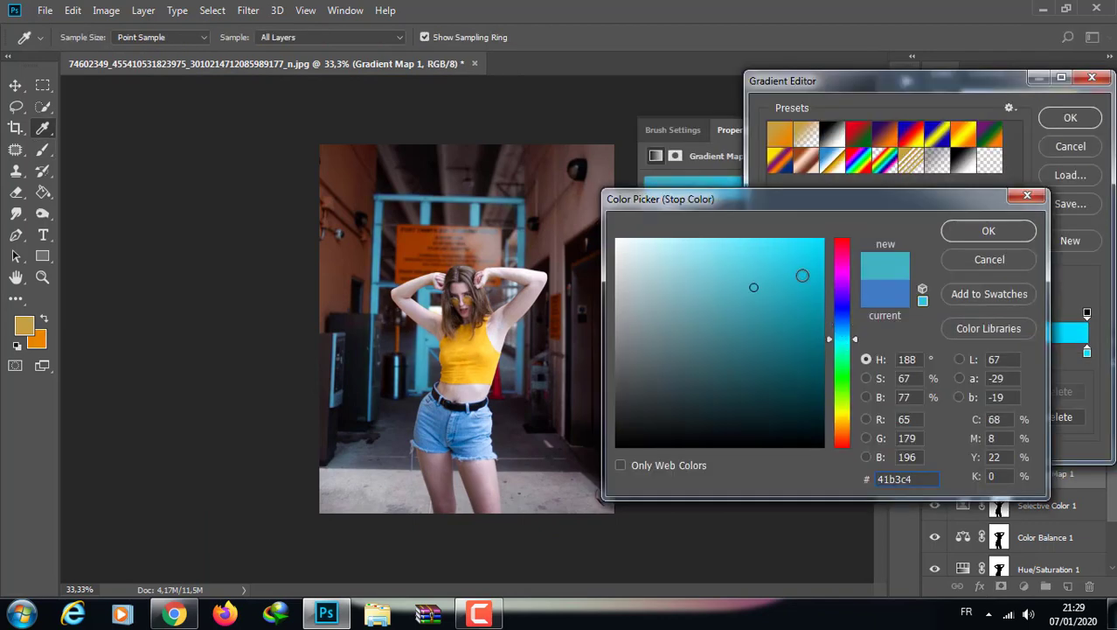
left_click_drag(803, 275, 839, 205)
left_click(957, 230)
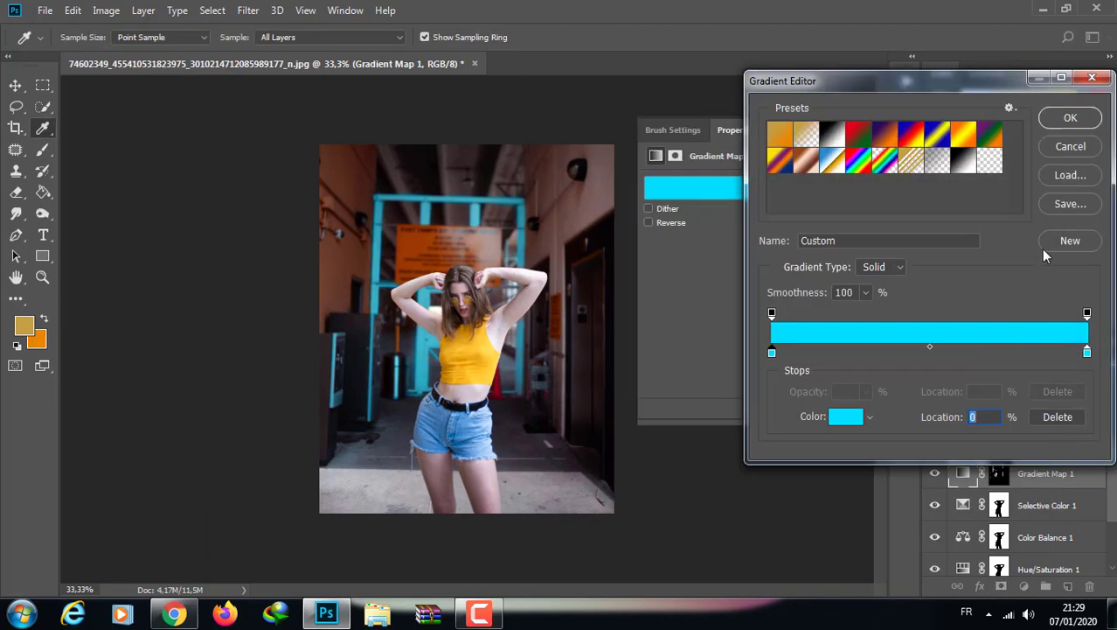
left_click(1070, 118)
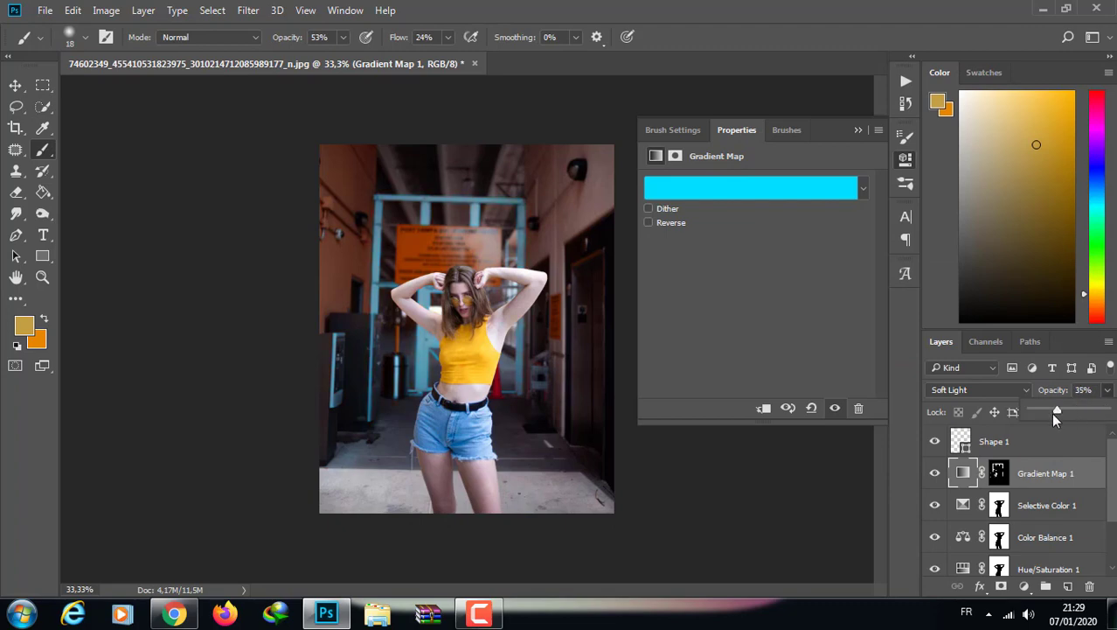
Target the Gradient Map 1 mask with a 180 px brush at 100% opacity
key("ctrl+1")
scroll(590, 262, "down", 5)
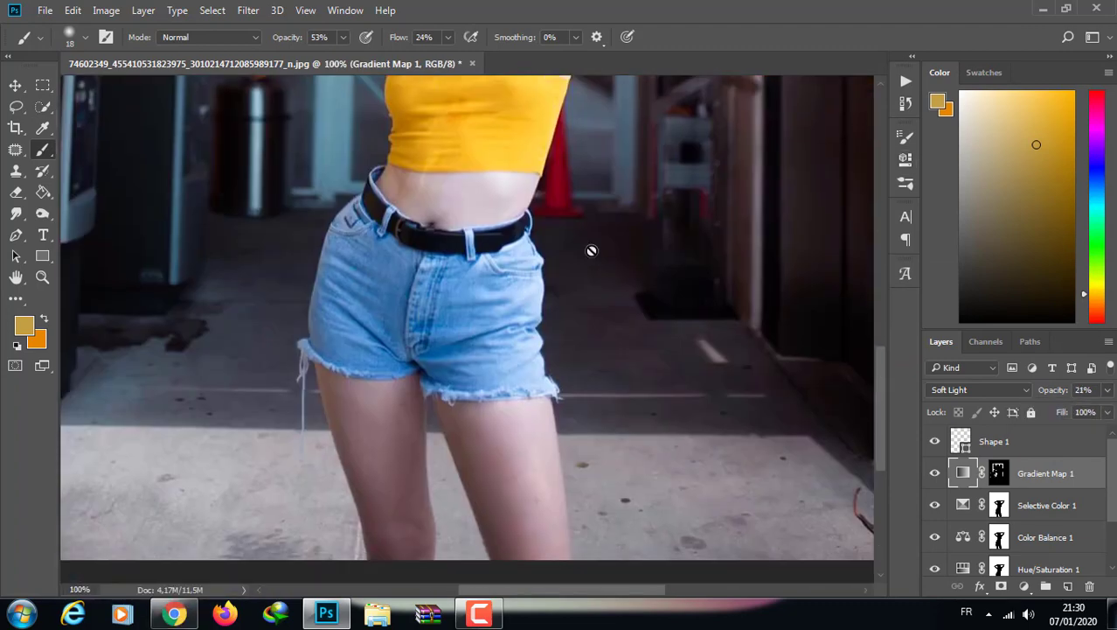
left_click(998, 473)
left_click(70, 39)
key("Return")
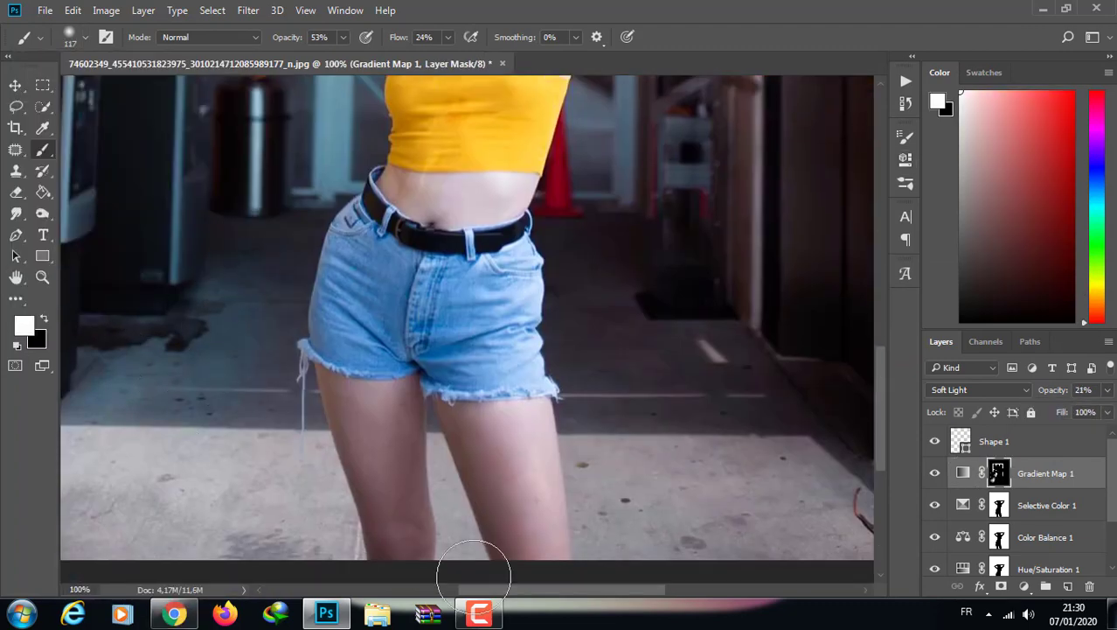
scroll(486, 570, "left", 3)
left_click(70, 39)
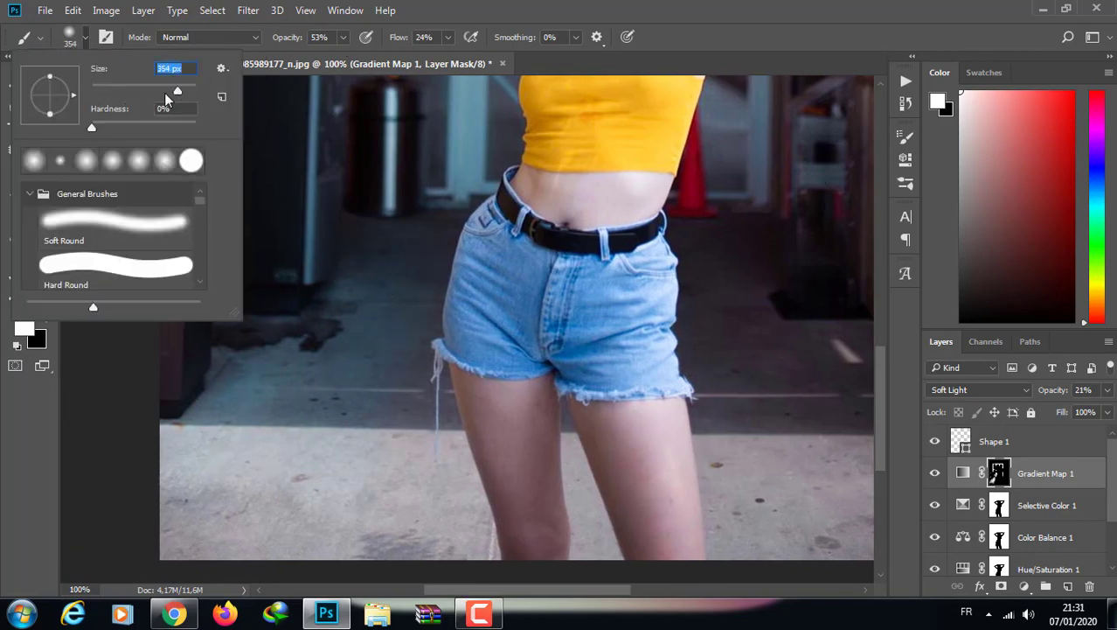
type("180")
key("Return")
key("0")
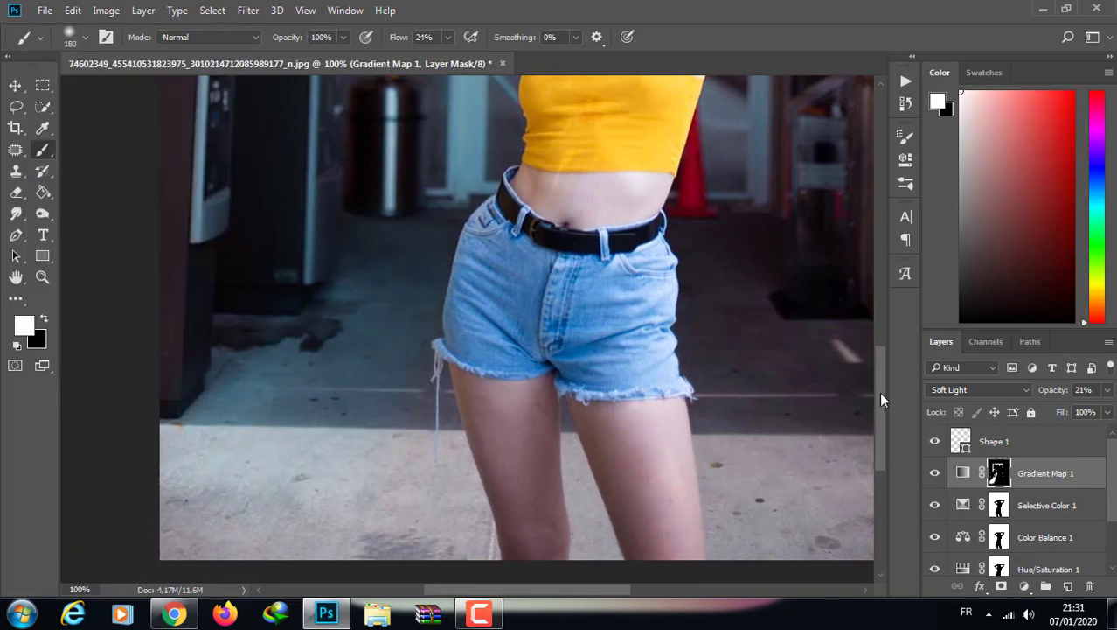
Review the mask on the whole photo, then duplicate the gradient map layer twice
scroll(830, 367, "up", 3)
scroll(798, 349, "up", 3)
scroll(744, 249, "down", 2)
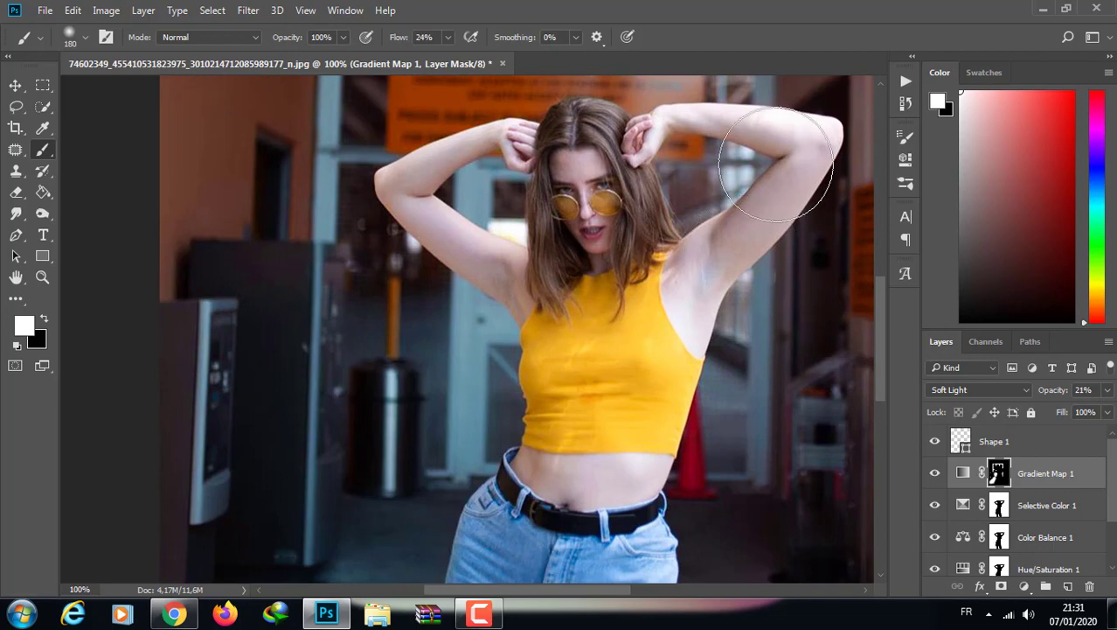
key("ctrl+minus")
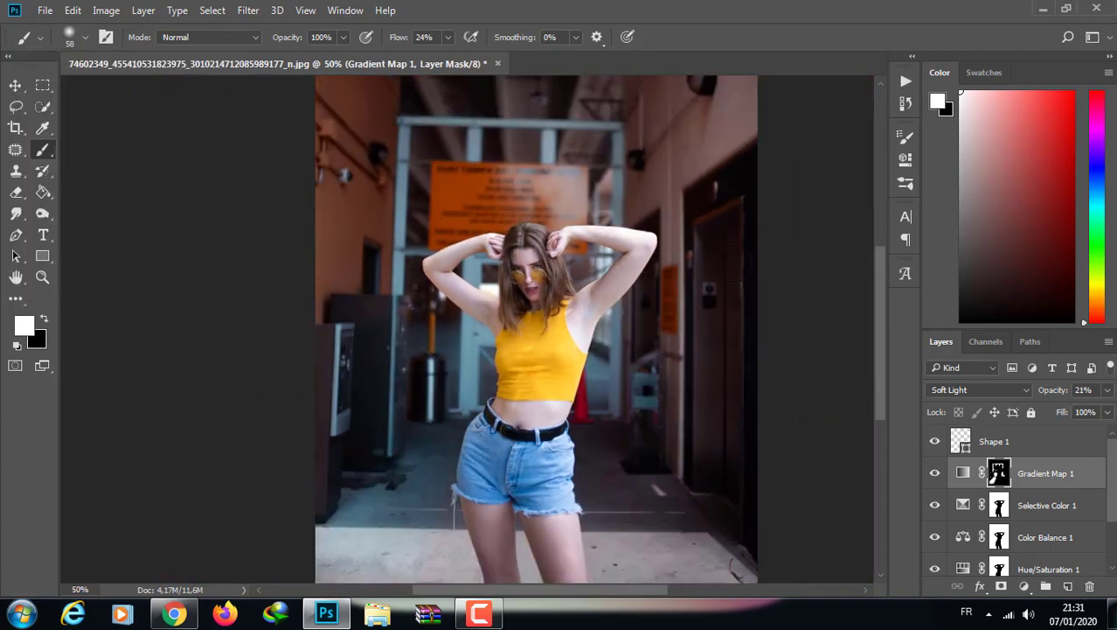
key("ctrl+minus")
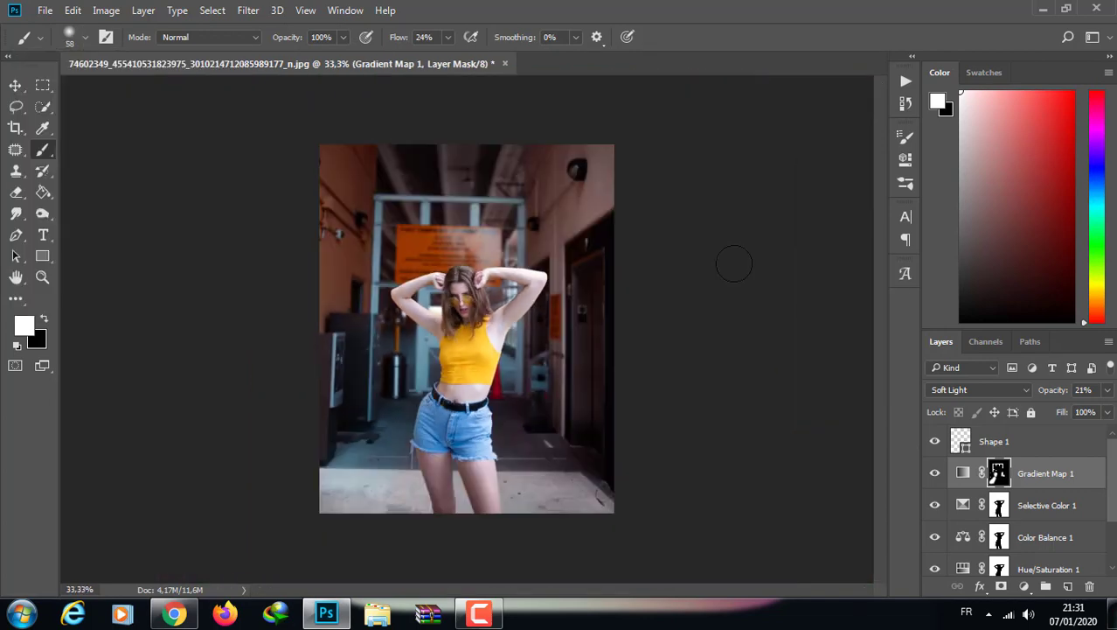
key("ctrl+j")
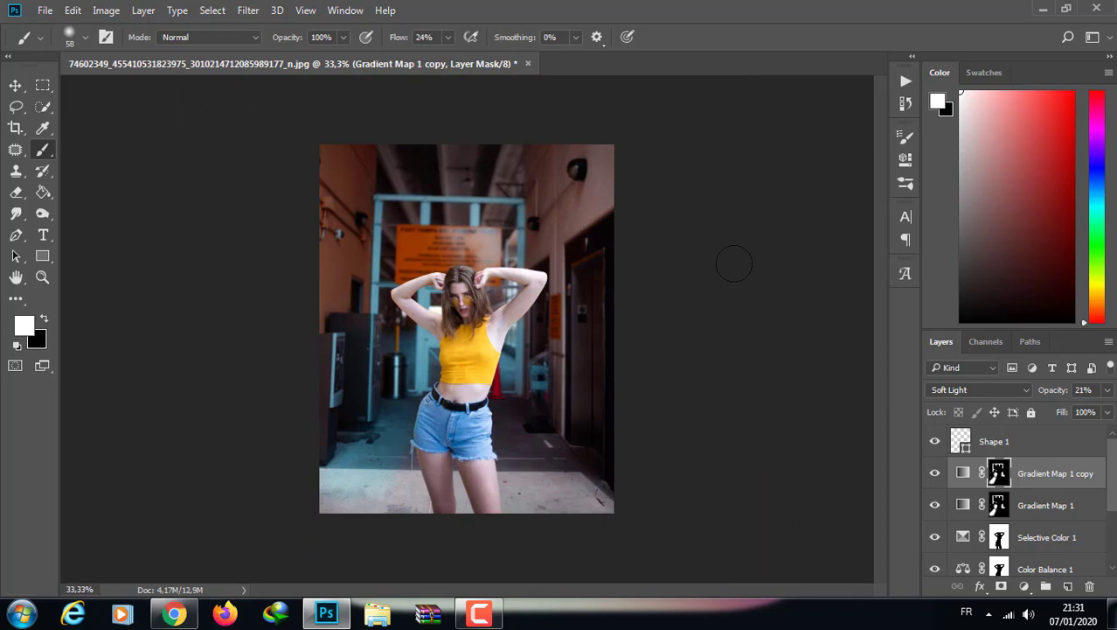
key("ctrl+j")
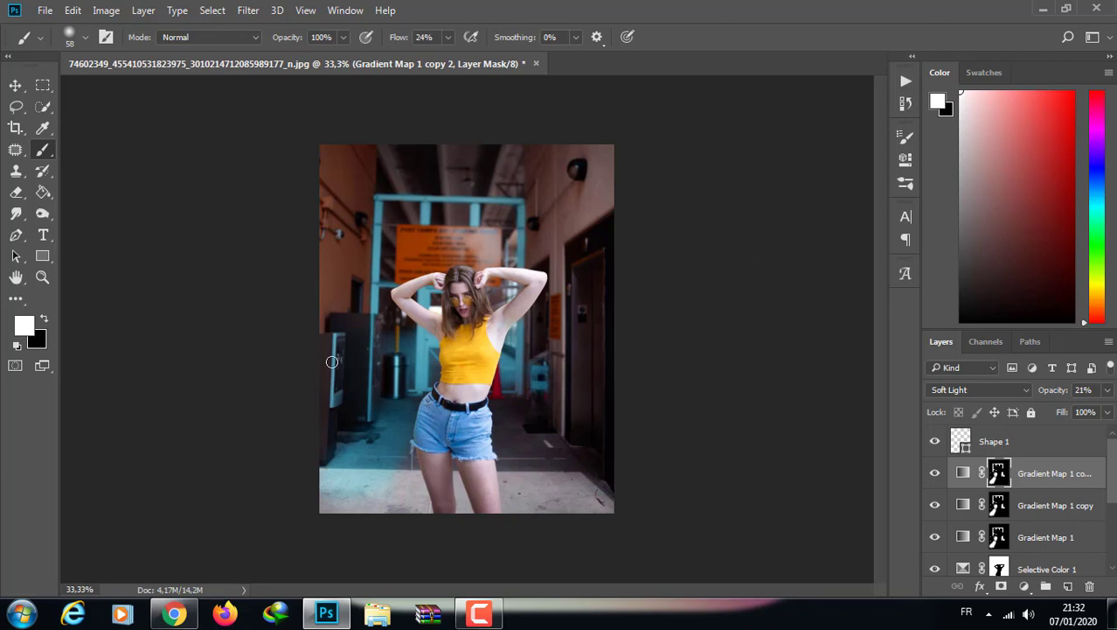
scroll(1114, 471, "down", 3)
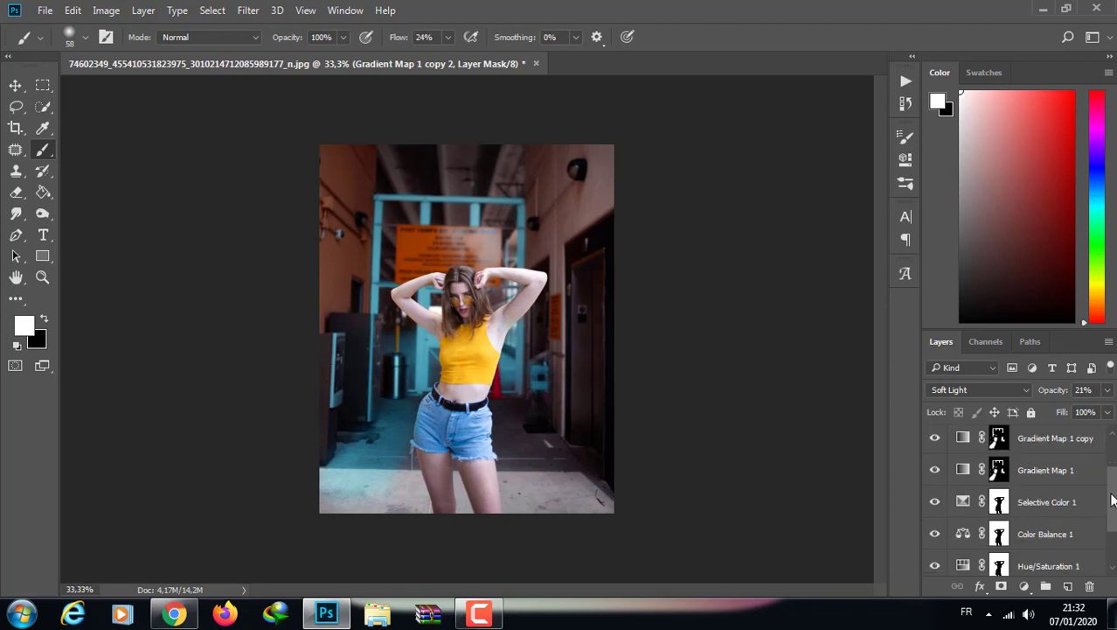
Load the Color Balance mask as a selection and add a Hue/Saturation adjustment
left_click(998, 466)
right_click(999, 466)
left_click(1019, 388)
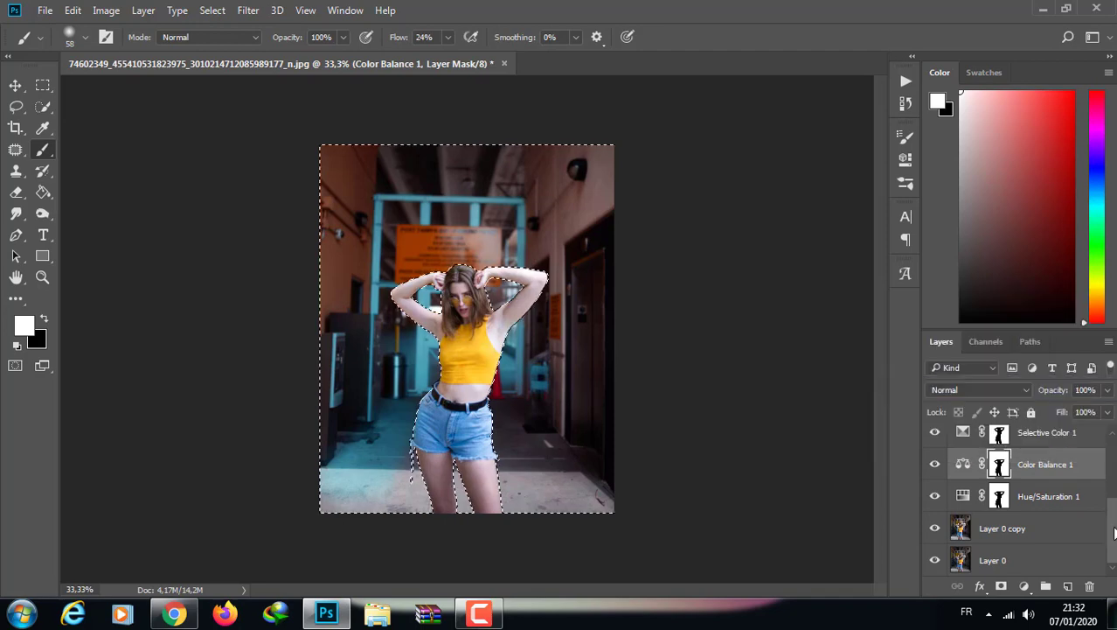
scroll(1050, 507, "up", 3)
left_click(1049, 466)
left_click(1026, 586)
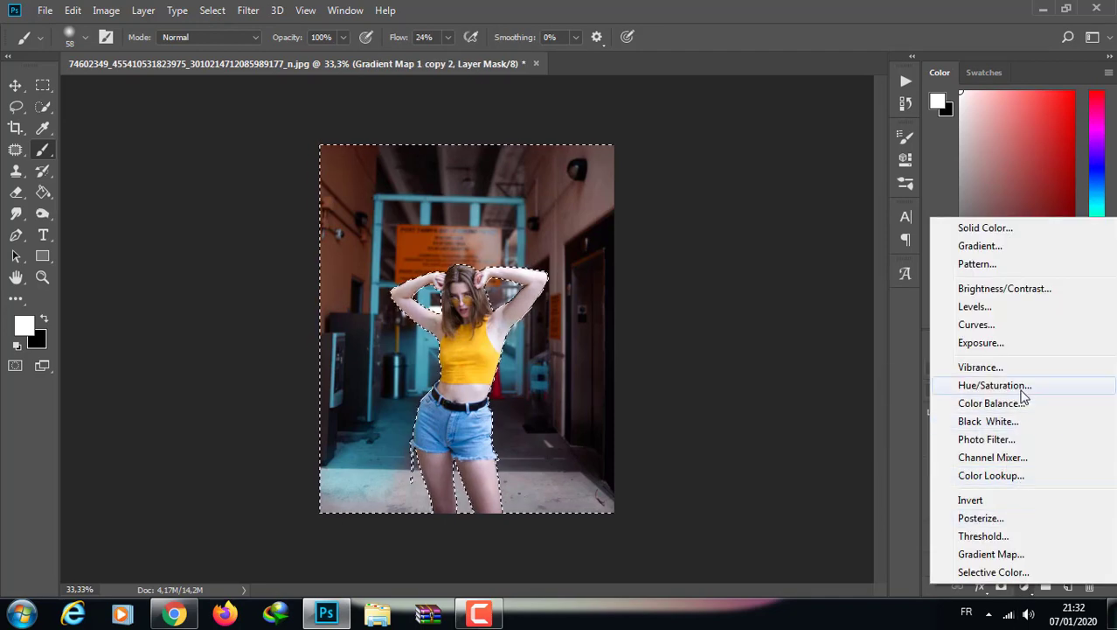
left_click(1021, 386)
Shift the master hue so the woman's yellow top turns orange
left_click(998, 474)
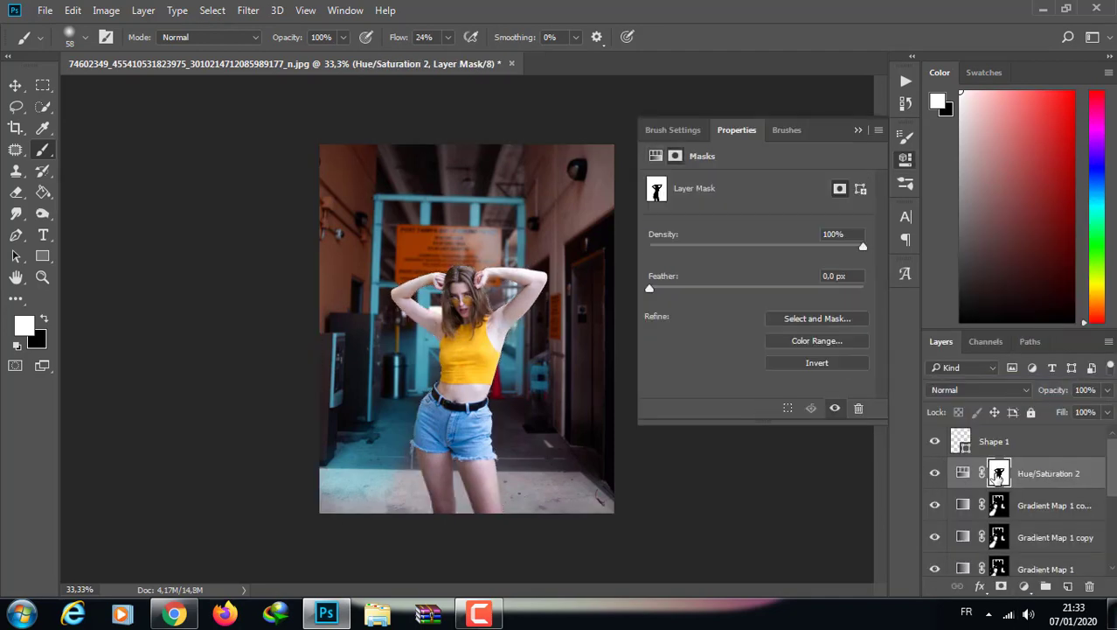
left_click(964, 475)
mouse_move(756, 238)
left_mouse_down()
mouse_move(741, 245)
mouse_move(781, 284)
left_mouse_up()
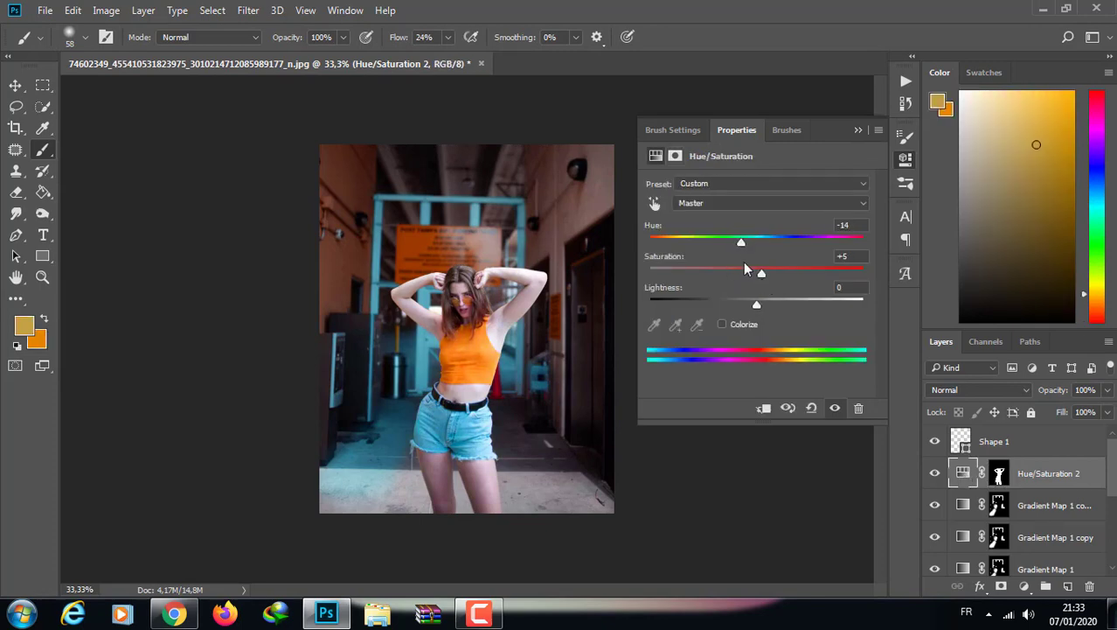
left_click_drag(741, 244, 735, 249)
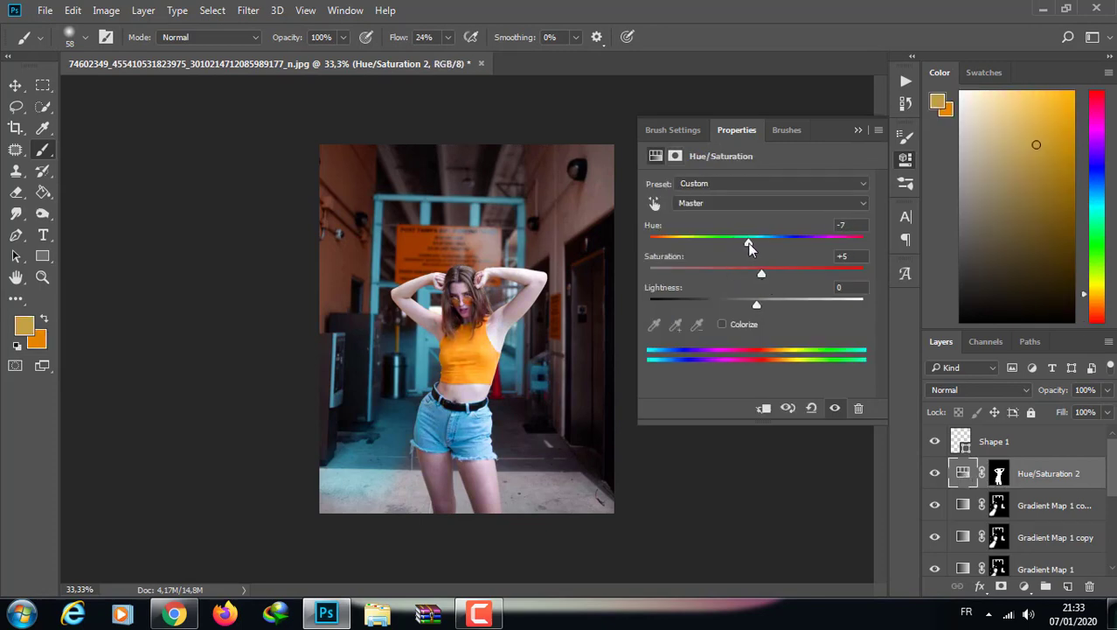
right_click(998, 484)
left_click(739, 245)
Set the Yellows hue to +7 and close the Properties panel
left_click(773, 203)
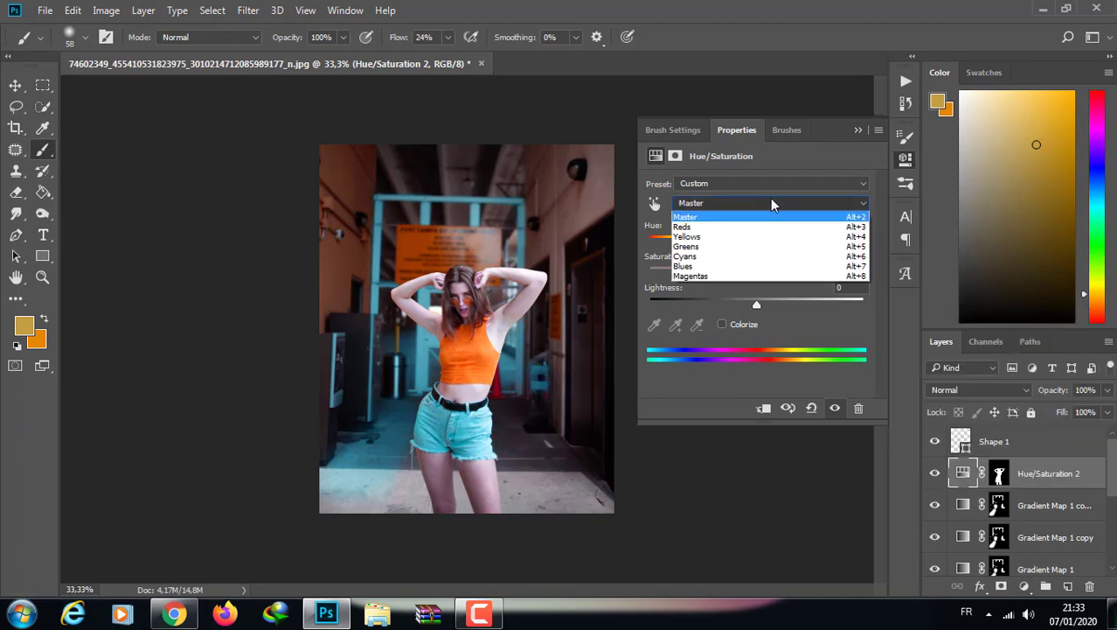
left_click(765, 245)
left_click_drag(765, 245, 762, 245)
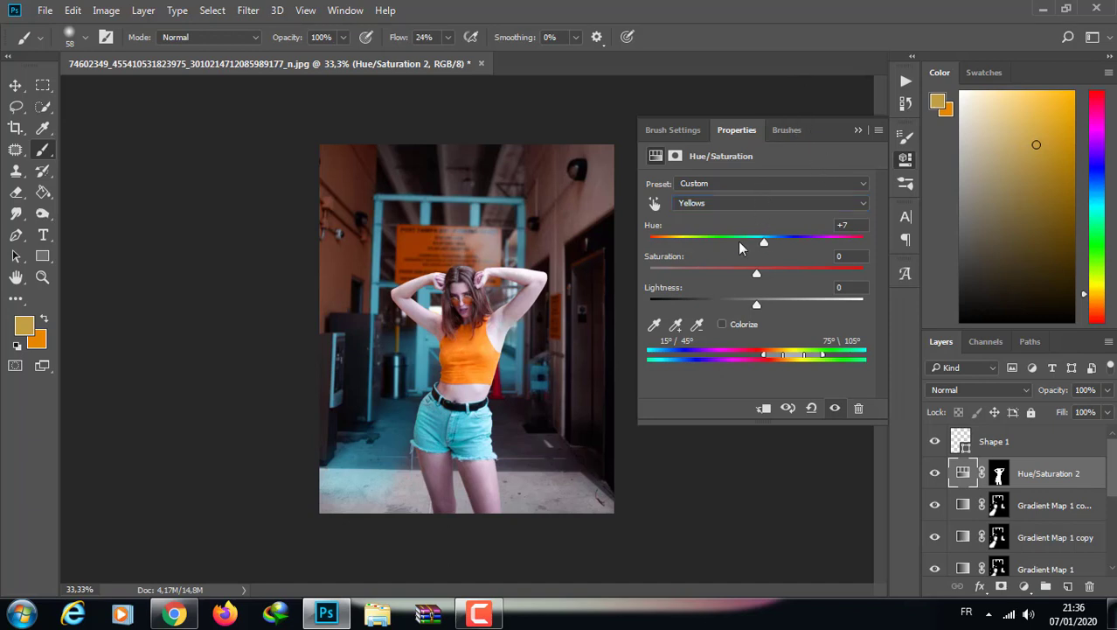
left_click(859, 131)
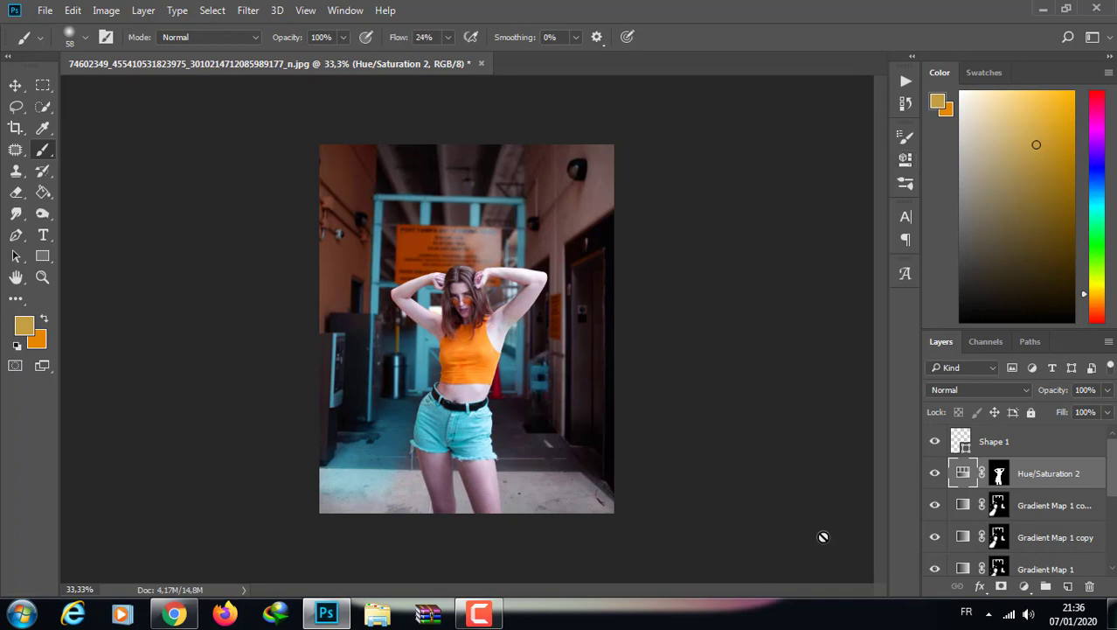
Add a Brightness/Contrast adjustment layer masked to the woman
left_click(1024, 586)
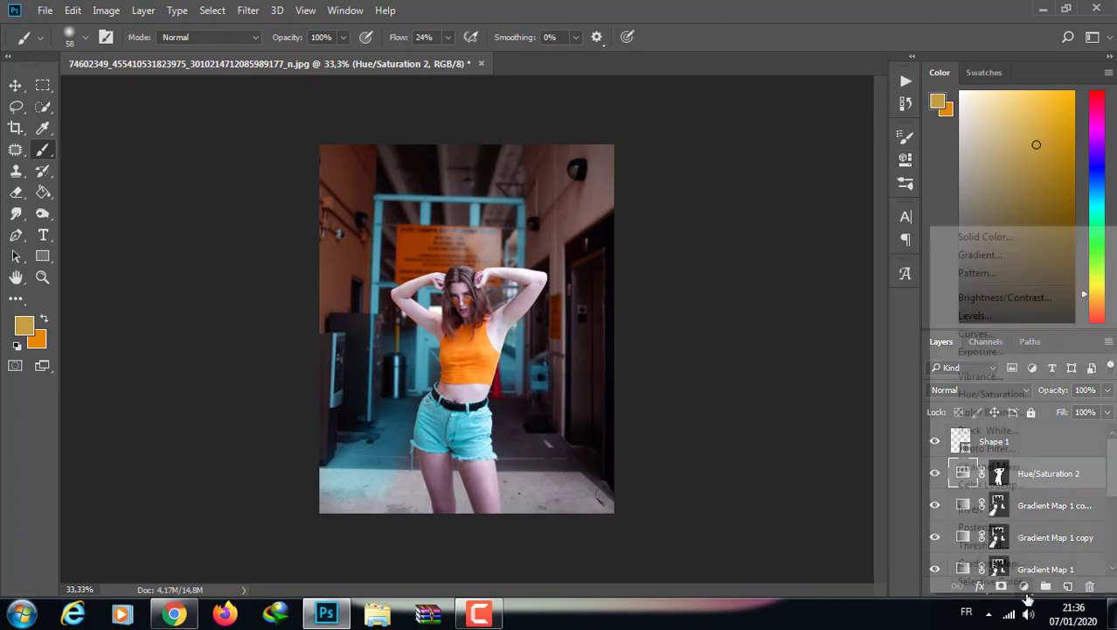
left_click(881, 558)
right_click(998, 478)
key("Escape")
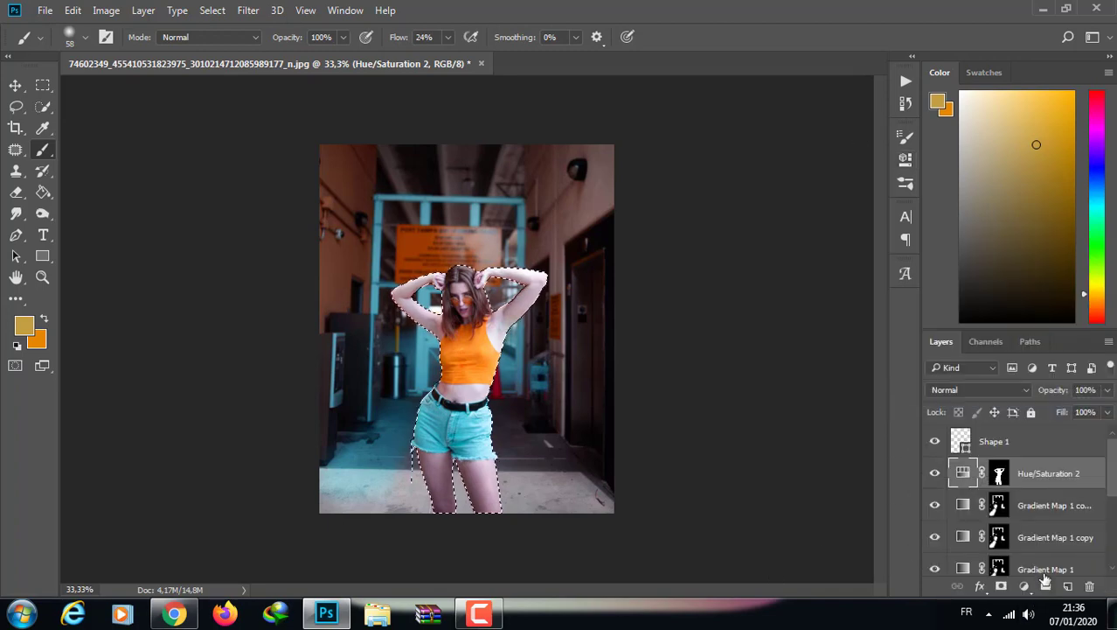
left_click(1023, 586)
left_click(970, 292)
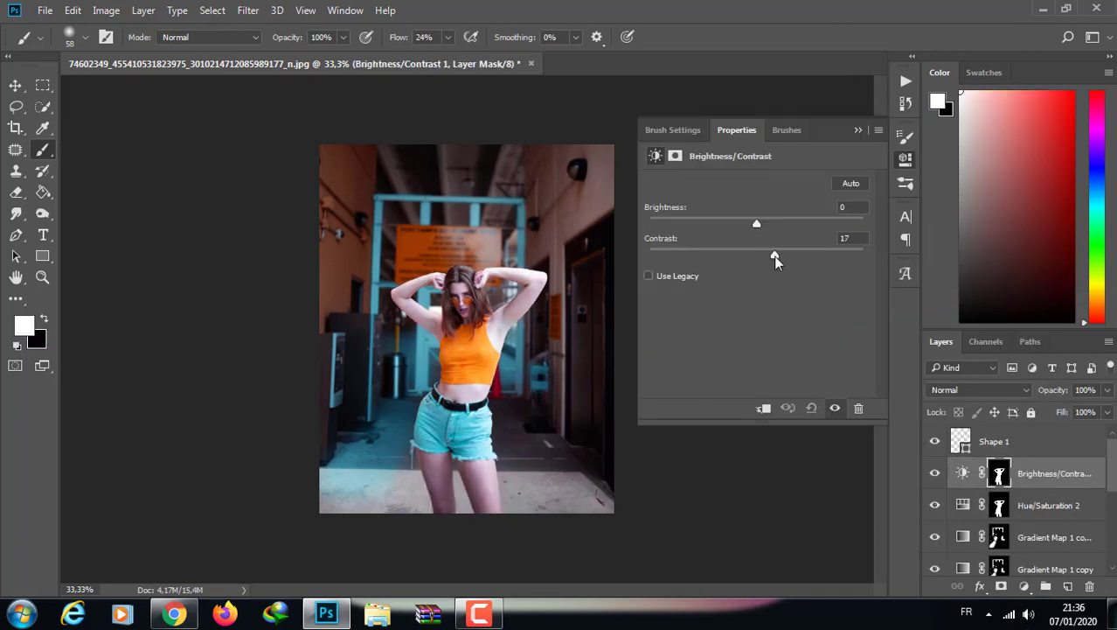
Set Contrast 18 and Brightness 3, then stamp all visible layers into a new layer
left_click_drag(776, 260, 762, 224)
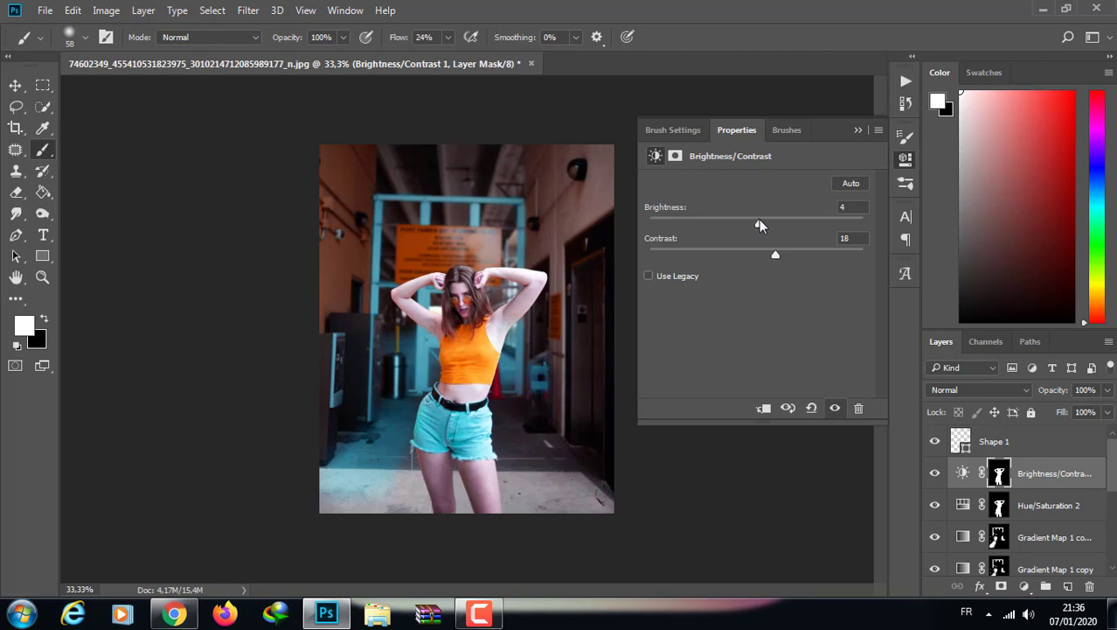
left_click(852, 131)
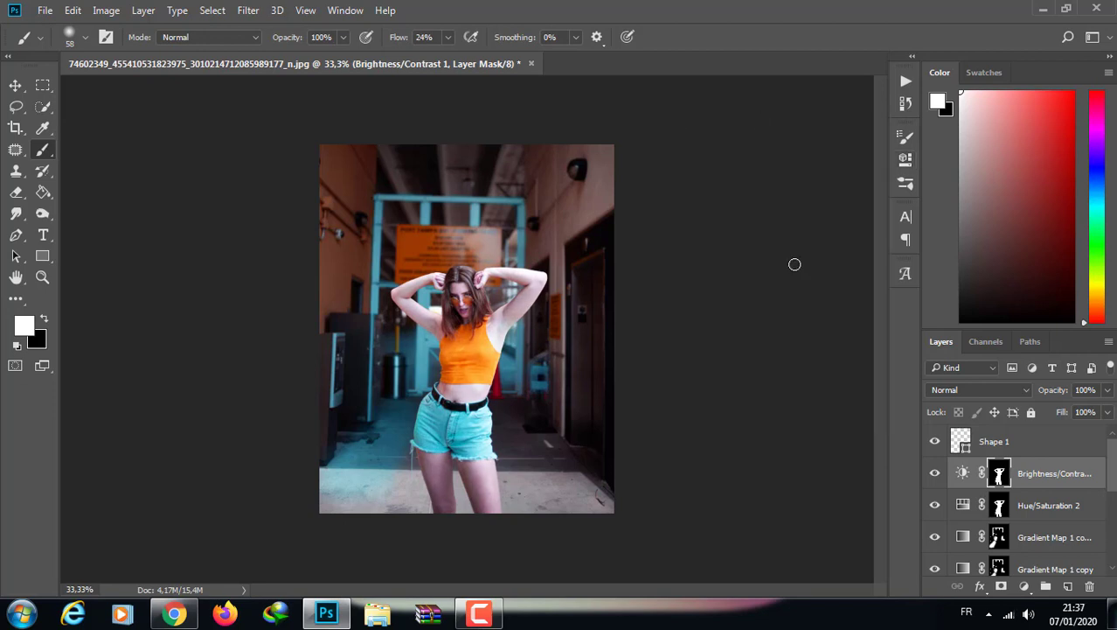
key("ctrl+shift+alt+e")
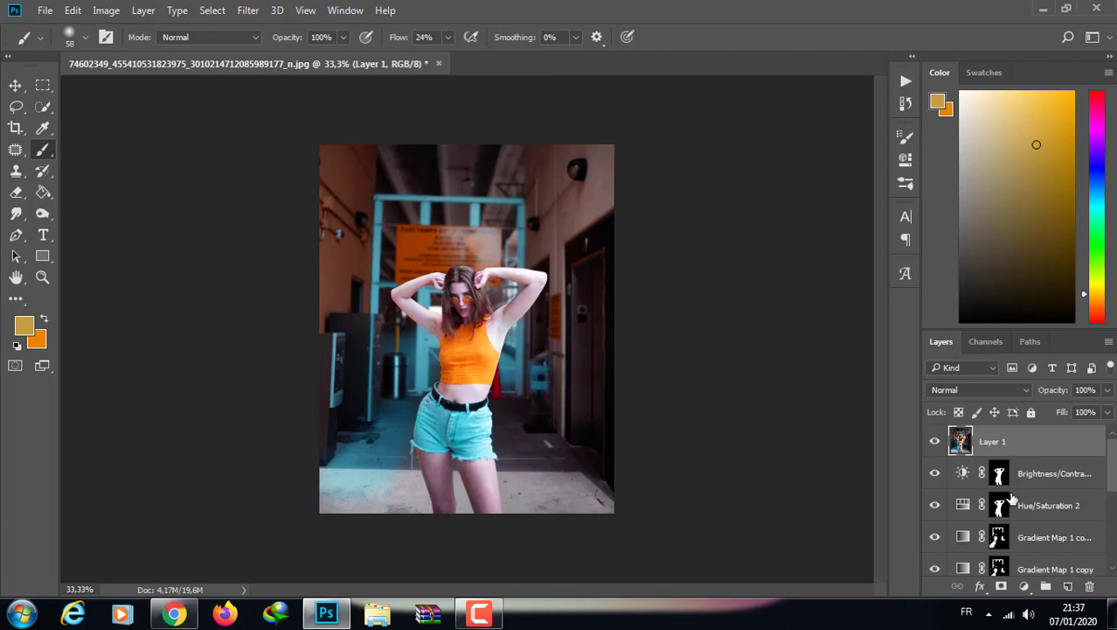
Add a new layer filled with 50% Gray in Overlay blend mode
left_click(1068, 585)
key("shift+BackSpace")
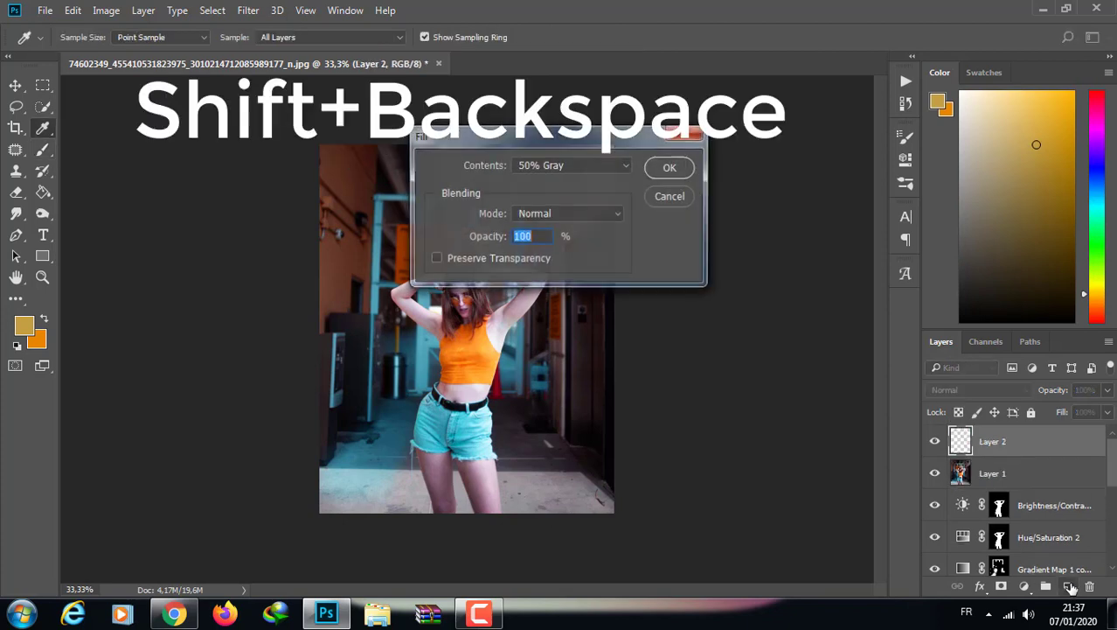
key("Return")
left_click(980, 389)
left_click(962, 225)
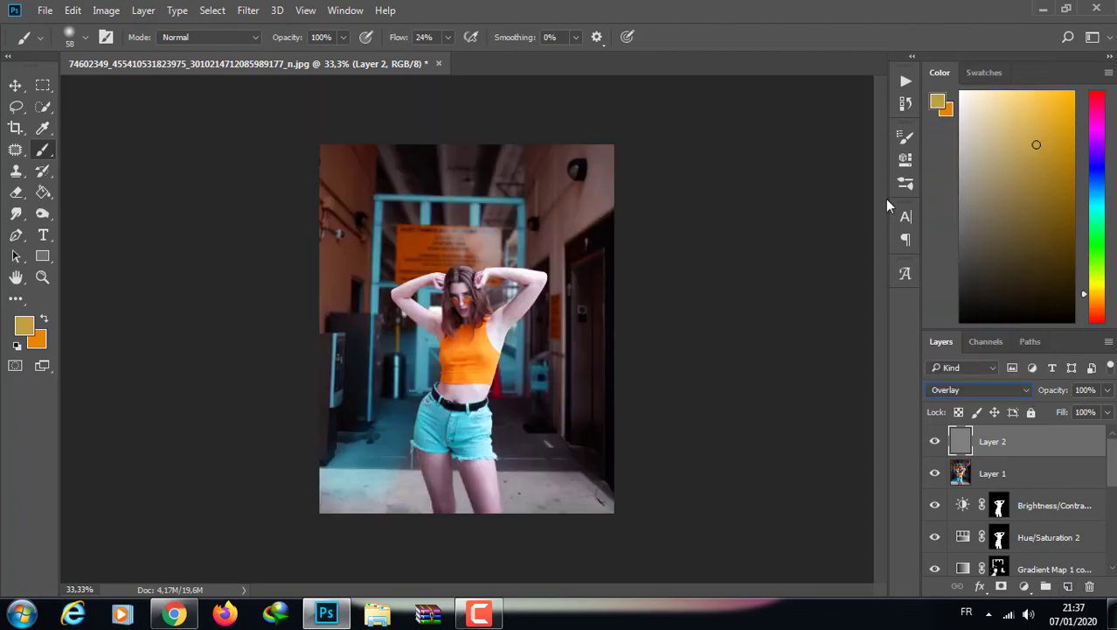
Rename the gray Overlay layer to 'dodge'
key("ctrl+plus")
key("o")
double_click(991, 441)
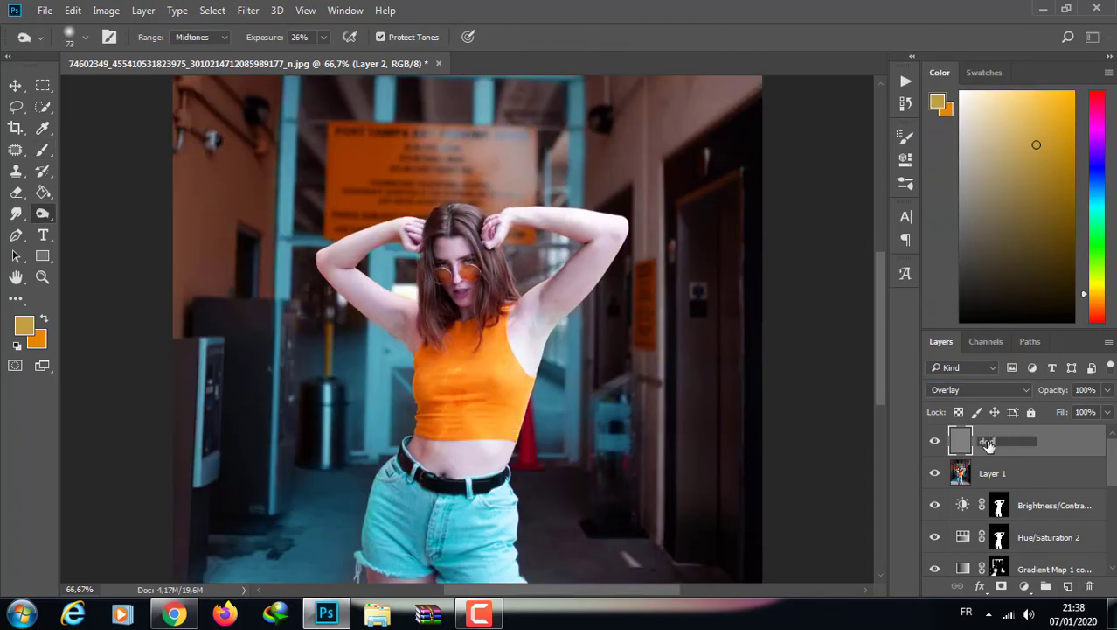
key("Return")
Set the Dodge tool to Highlights at 136 px and lighten part of the torso
right_click(42, 213)
left_click(97, 214)
left_click(84, 37)
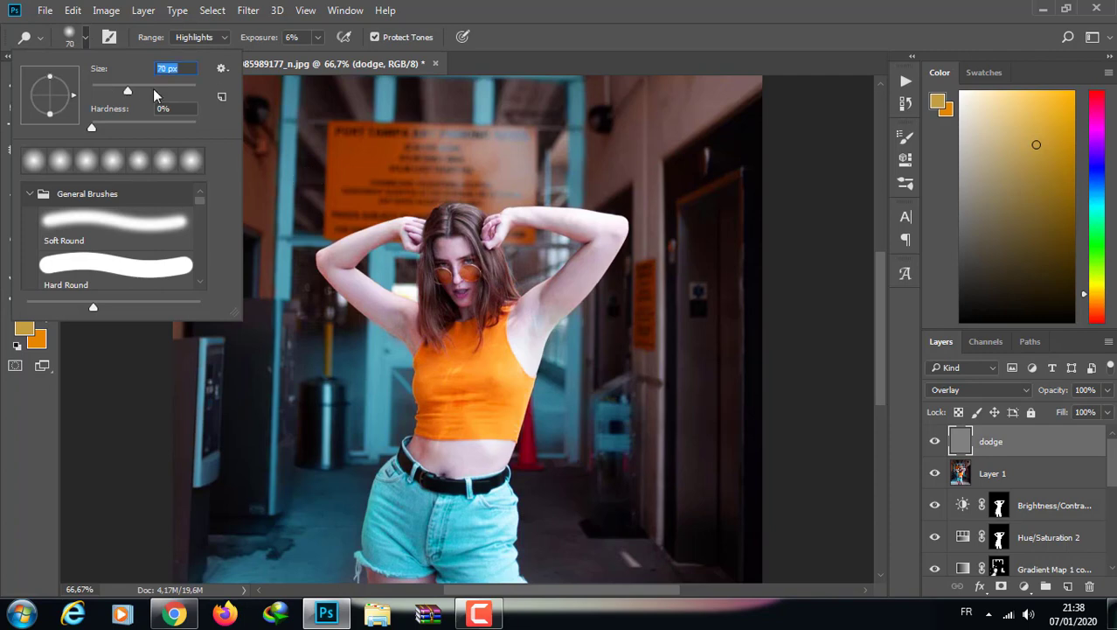
type("136")
key("Return")
left_click_drag(454, 376, 462, 379)
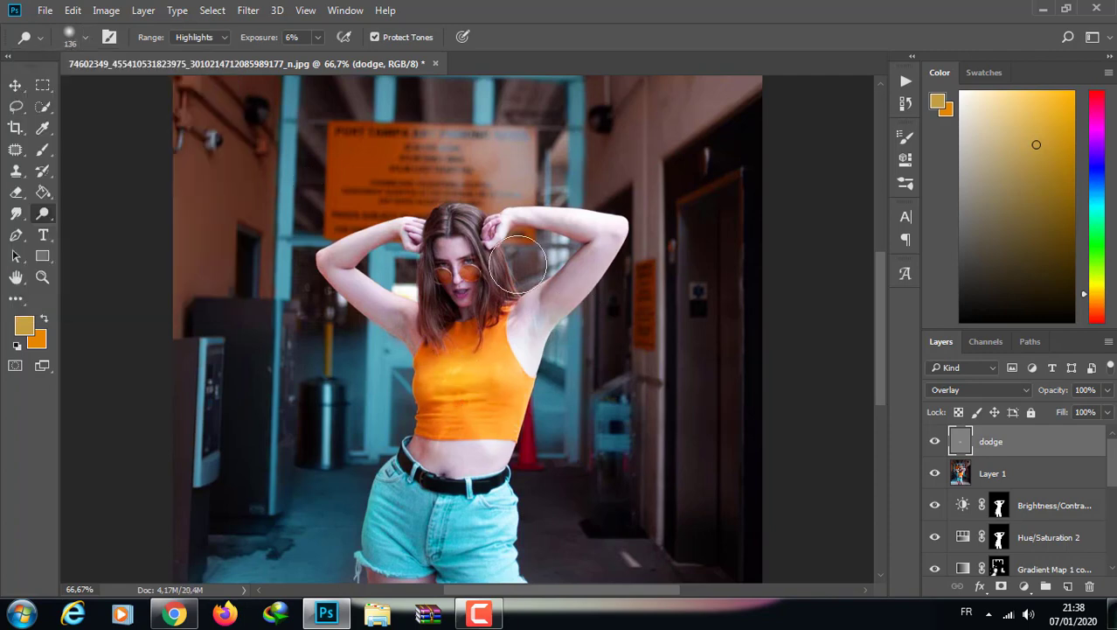
Try a 48% dodge on the orange top and the sign, then undo both strokes
left_click(318, 36)
left_click_drag(310, 58, 348, 58)
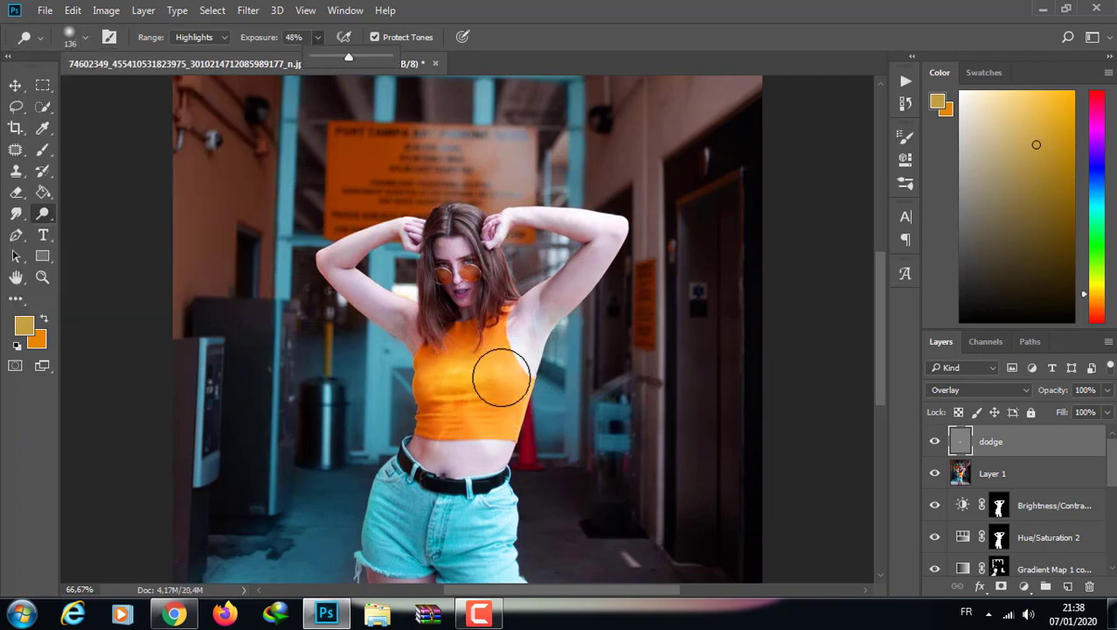
left_click_drag(501, 376, 463, 384)
key("ctrl+z")
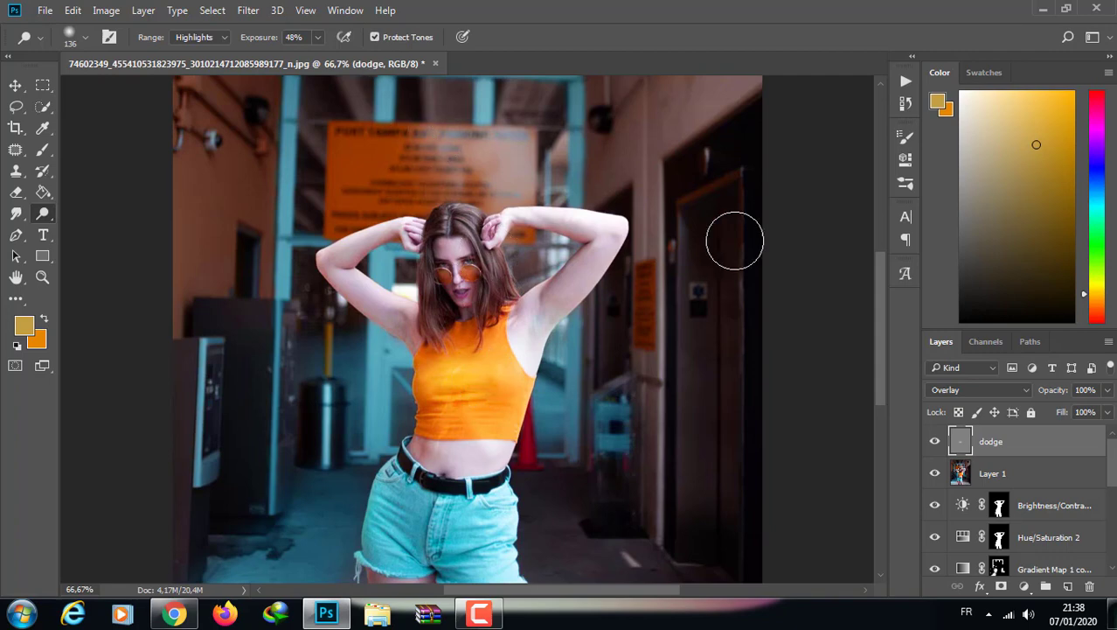
scroll(629, 218, "up", 1)
left_click_drag(551, 197, 362, 212)
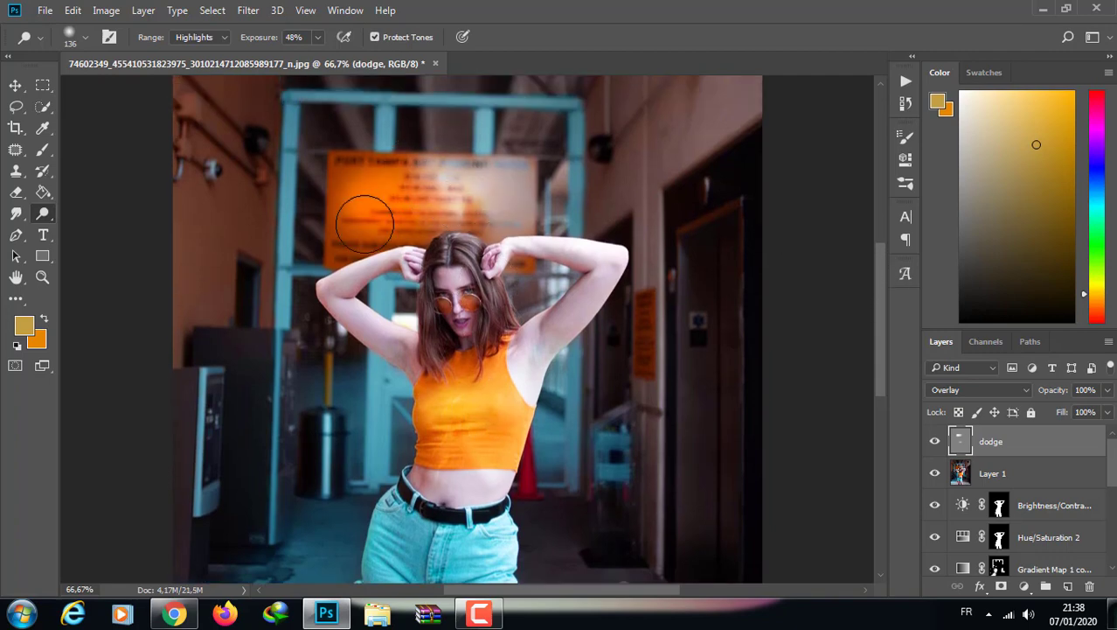
key("ctrl+z")
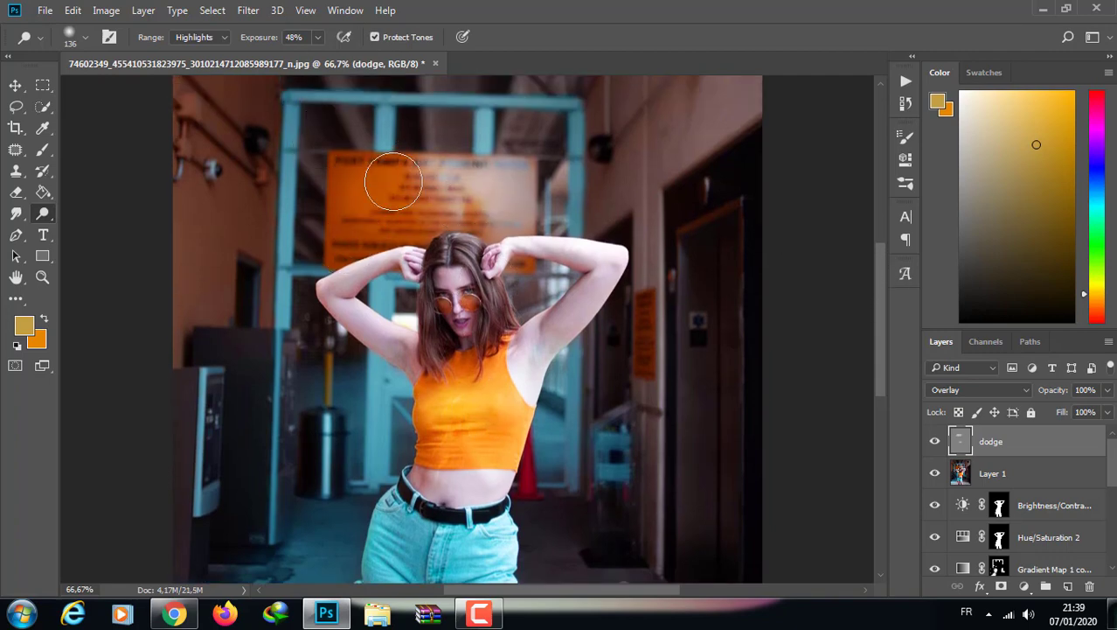
type("22")
At 12% exposure with a 44 px brush, lighten the blue top beam and right post
left_click(318, 37)
left_click_drag(316, 58, 309, 57)
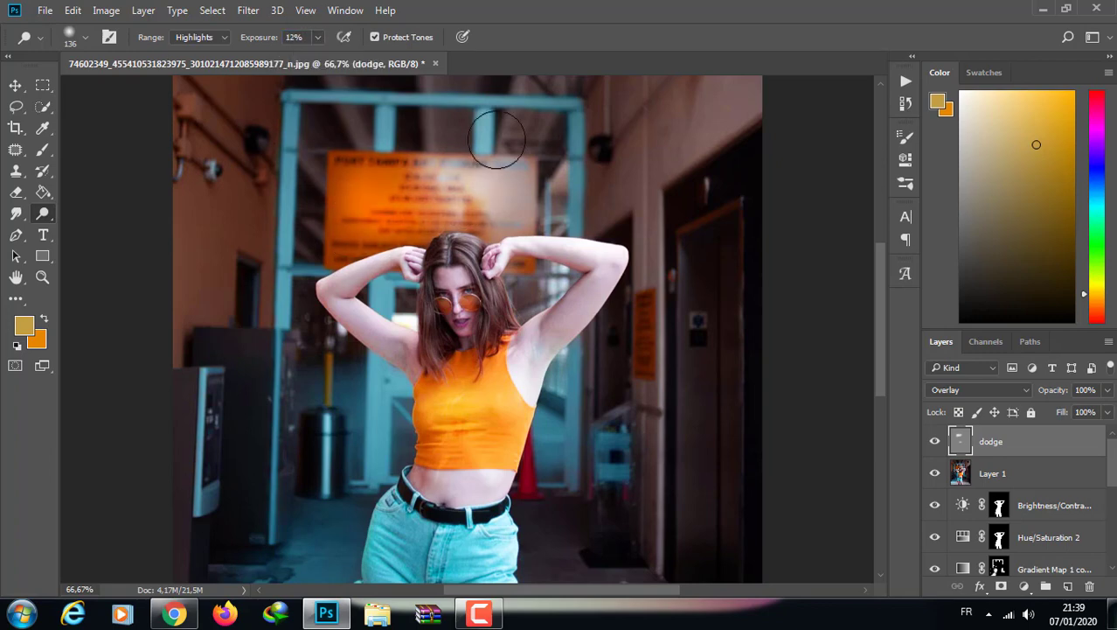
key("ctrl+plus")
left_click(84, 37)
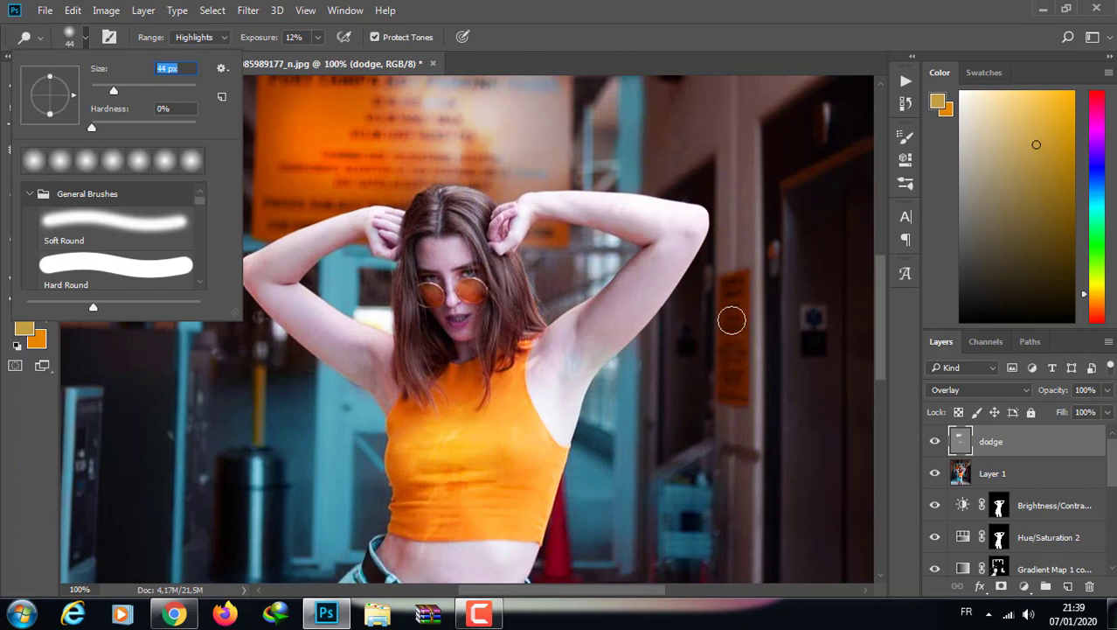
key("Return")
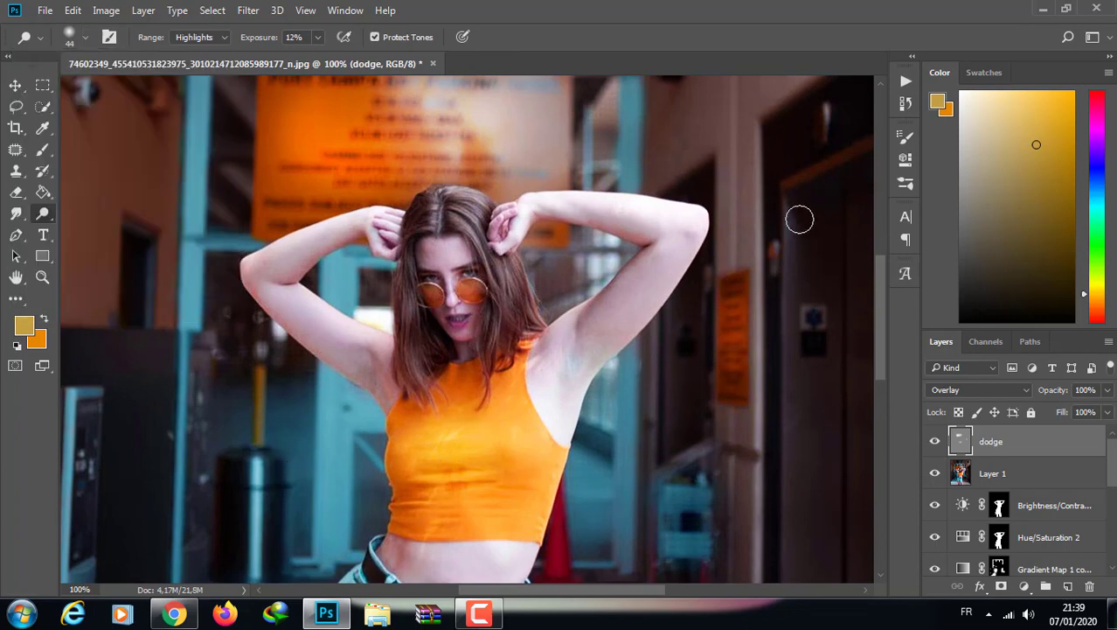
scroll(787, 411, "down", 5)
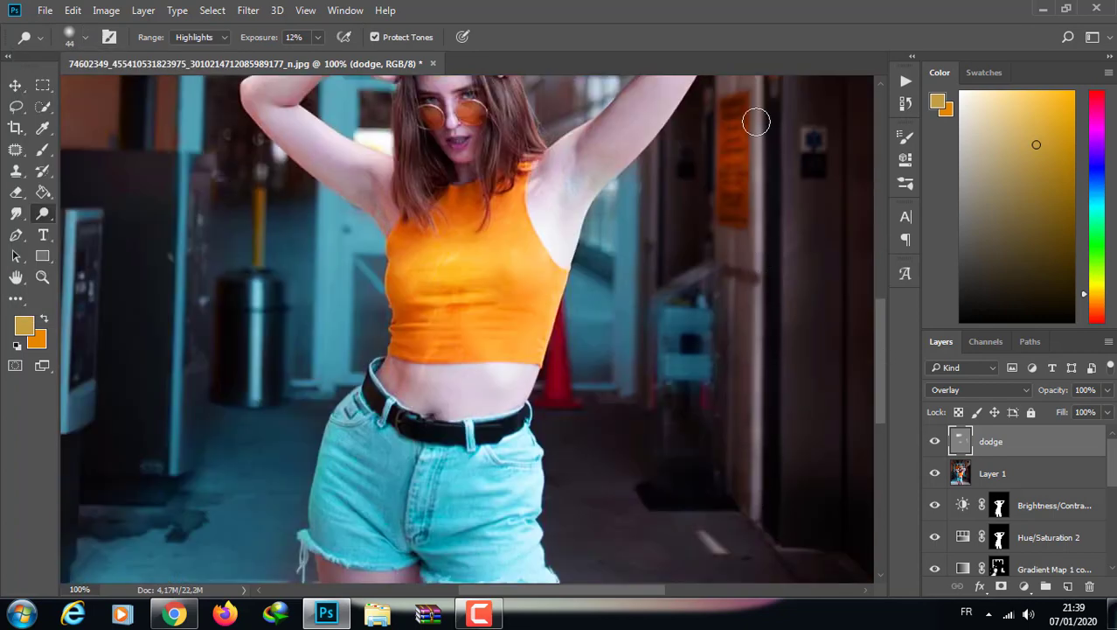
scroll(755, 122, "up", 5)
scroll(883, 267, "up", 4)
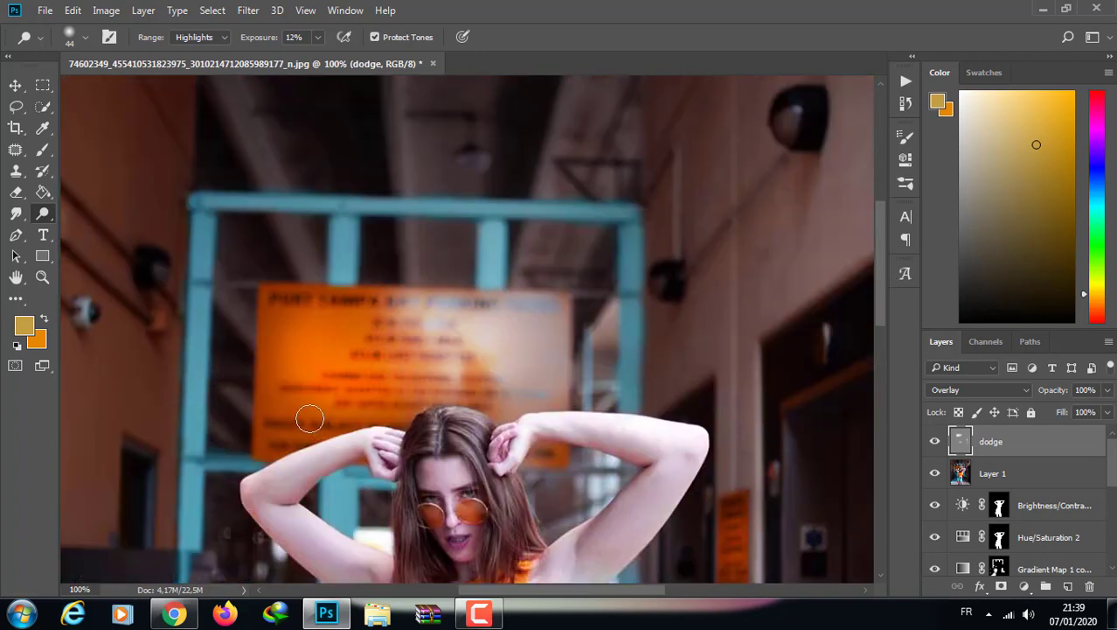
mouse_move(336, 204)
left_mouse_down()
mouse_move(369, 192)
mouse_move(559, 214)
mouse_move(634, 387)
mouse_move(631, 421)
left_mouse_up()
Resize the dodge brush and lower the dodge exposure to 8%
scroll(881, 277, "down", 9)
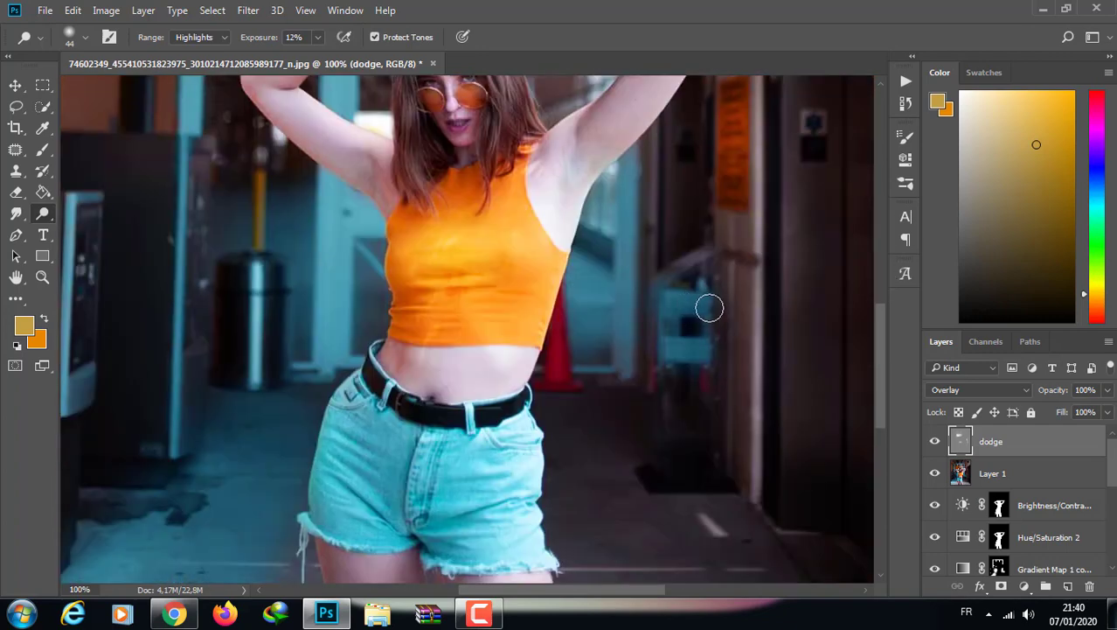
scroll(884, 384, "down", 2)
scroll(883, 394, "left", 5)
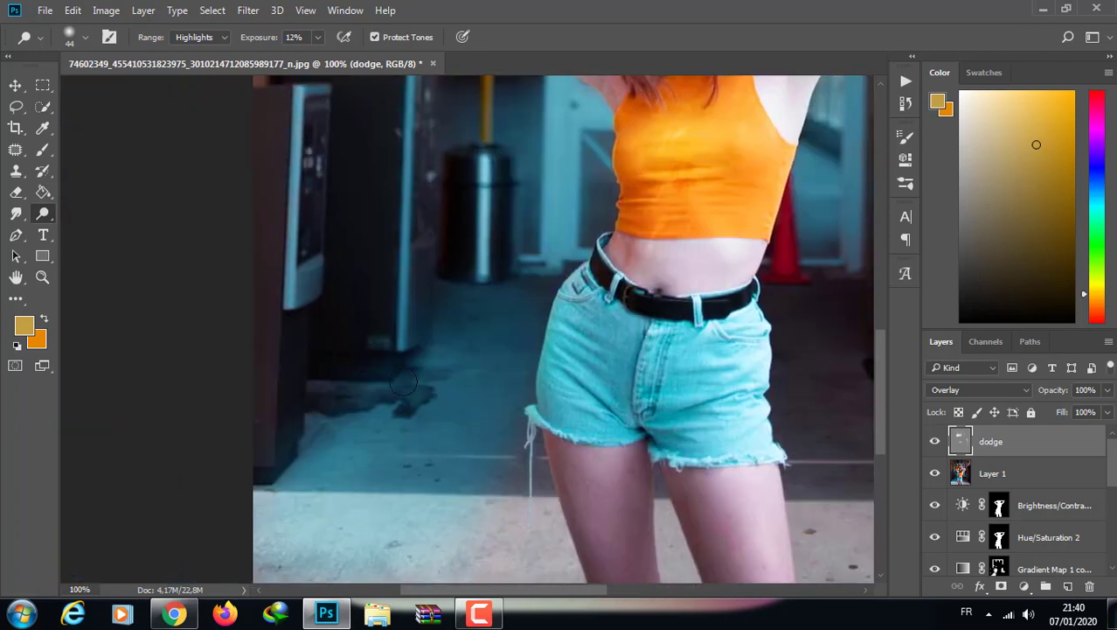
left_click(85, 37)
left_click_drag(142, 94, 158, 94)
left_click(402, 414)
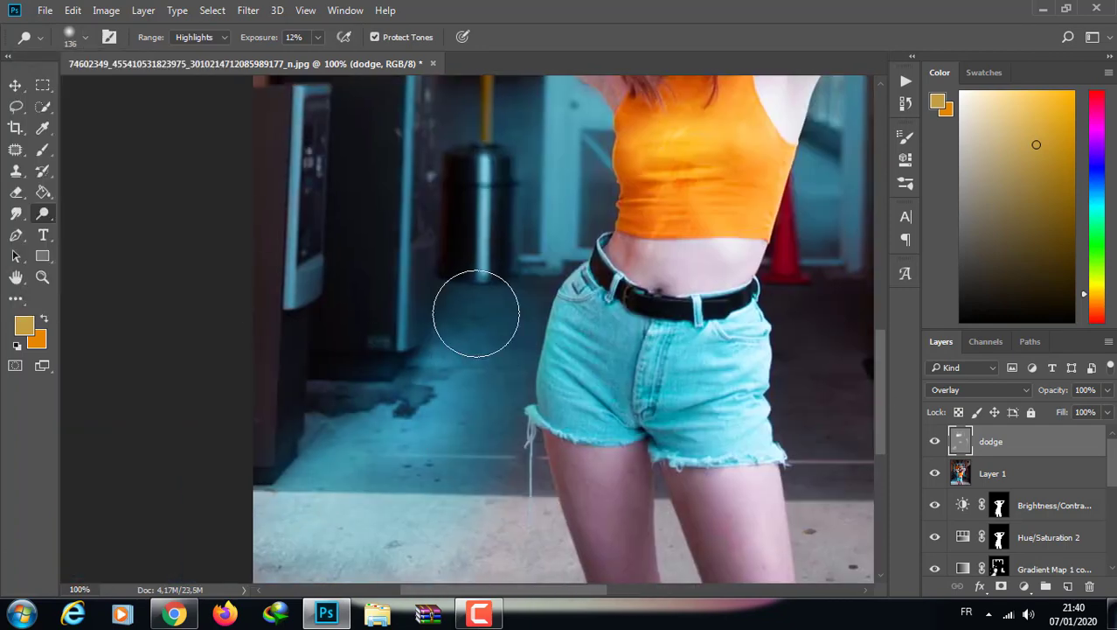
left_click(85, 37)
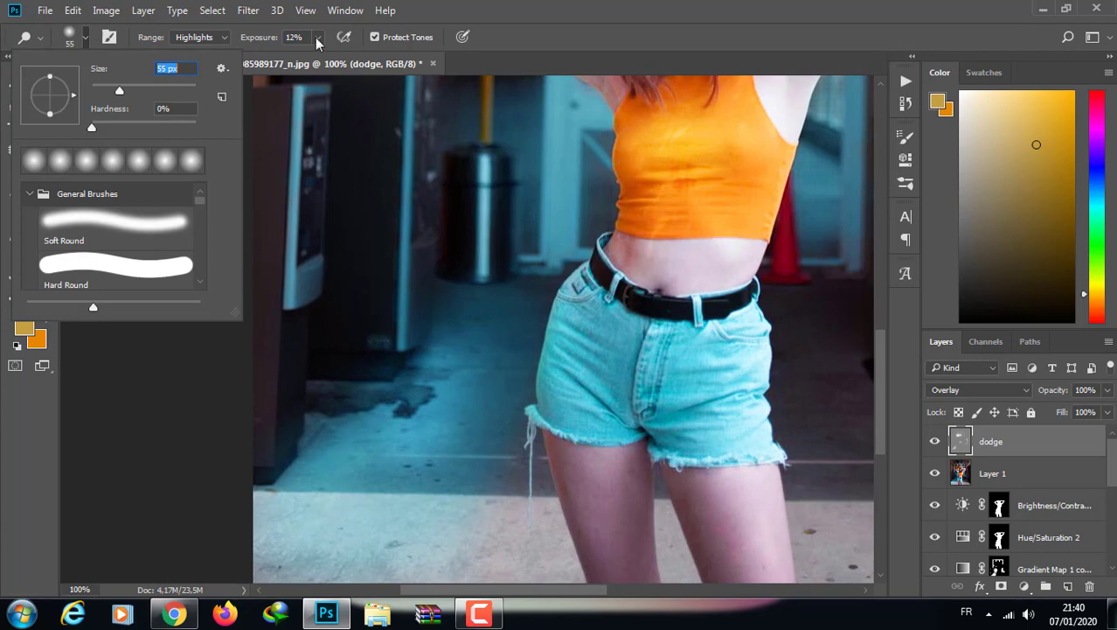
left_click_drag(318, 36, 310, 37)
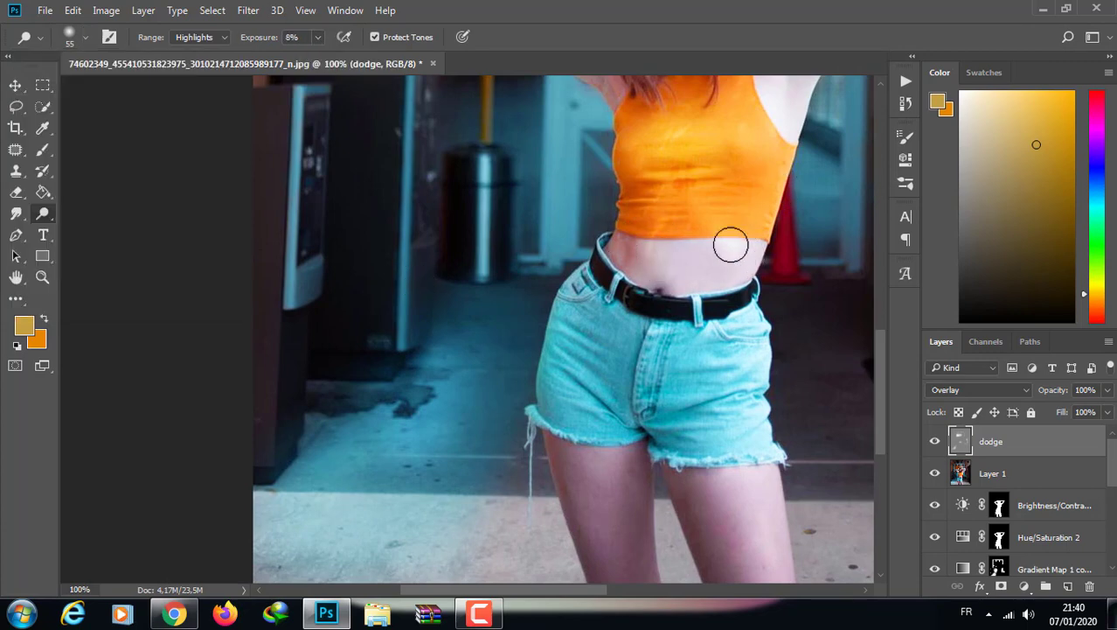
scroll(876, 423, "down", 5)
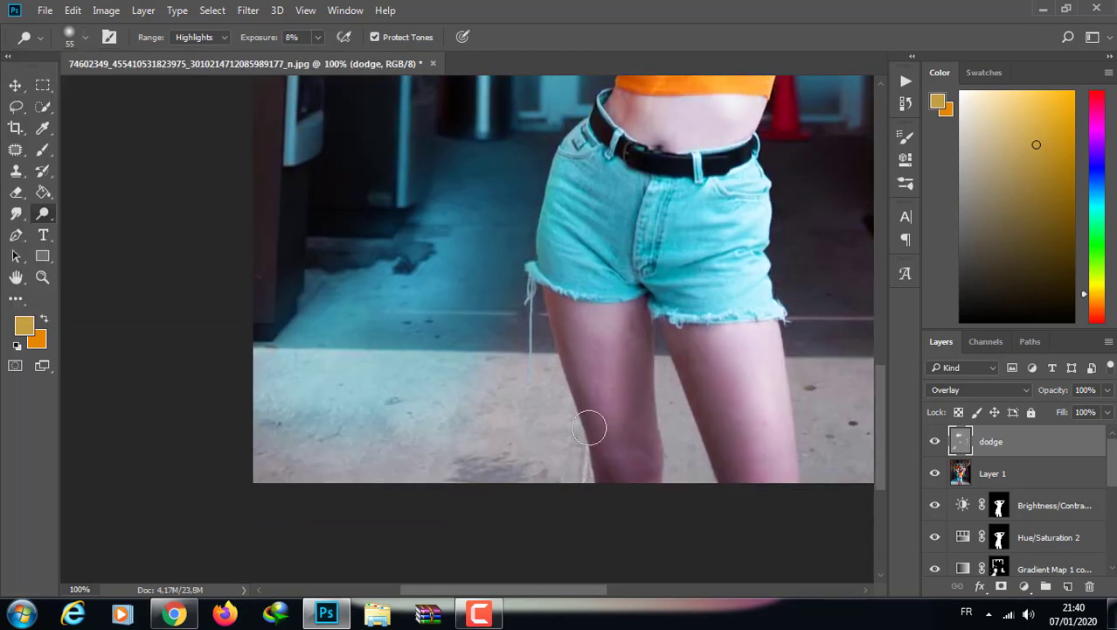
left_click_drag(881, 373, 882, 274)
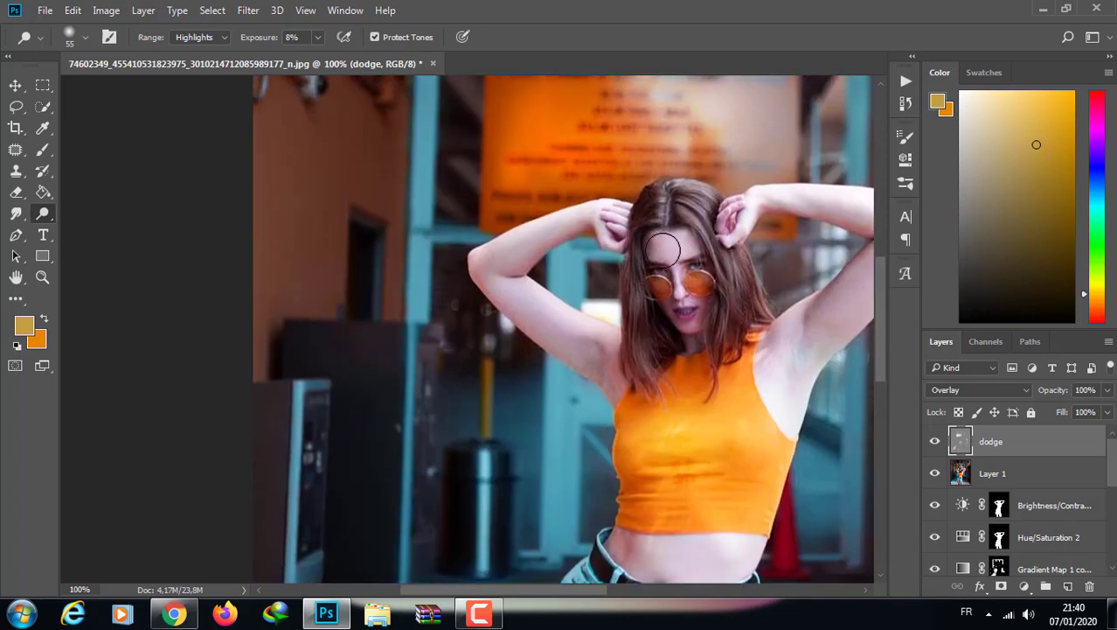
key("ctrl+plus")
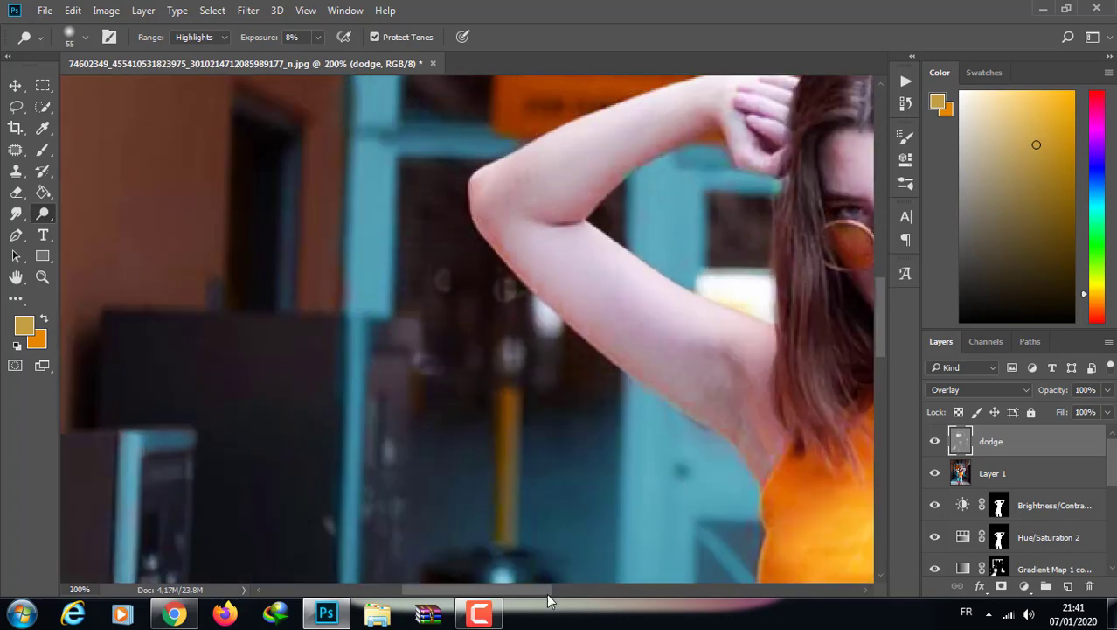
Shrink the dodge brush to 14 px and set exposure to 27%
scroll(803, 317, "right", 10)
scroll(879, 288, "up", 4)
left_click(69, 37)
left_click_drag(131, 87, 103, 86)
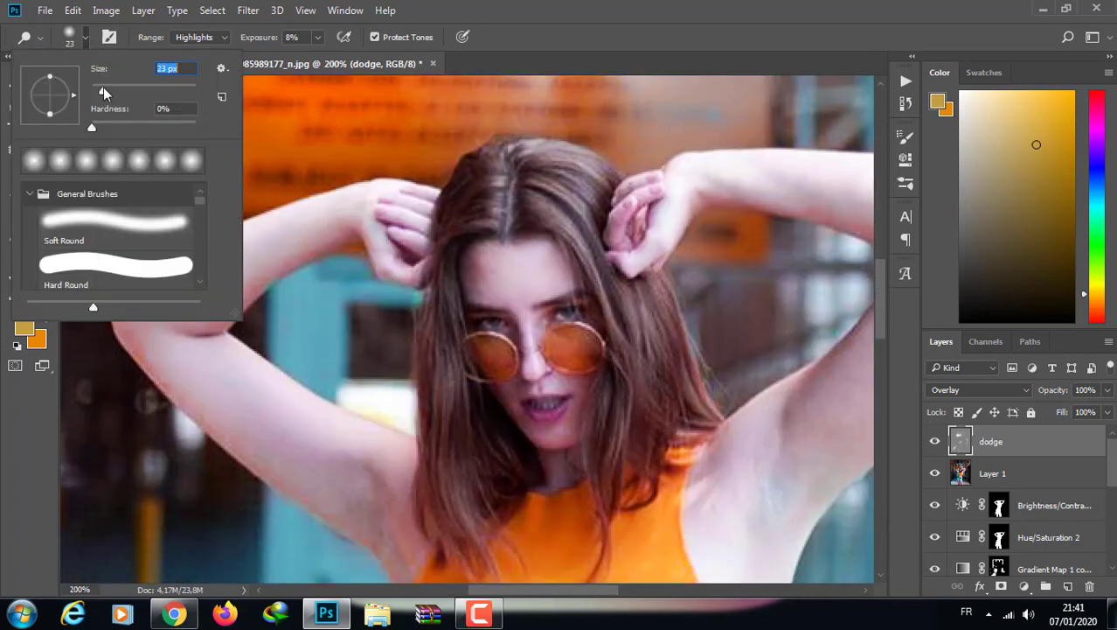
key("Return")
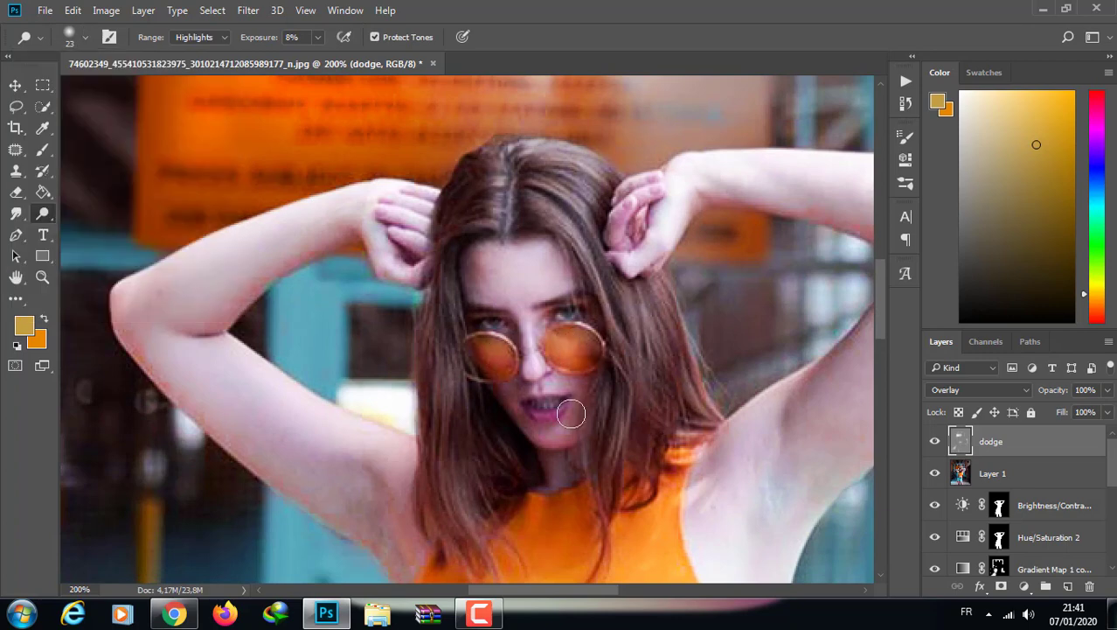
left_click(85, 36)
key("Down")
key("Down")
key("Down")
double_click(310, 37)
type("27")
key("Return")
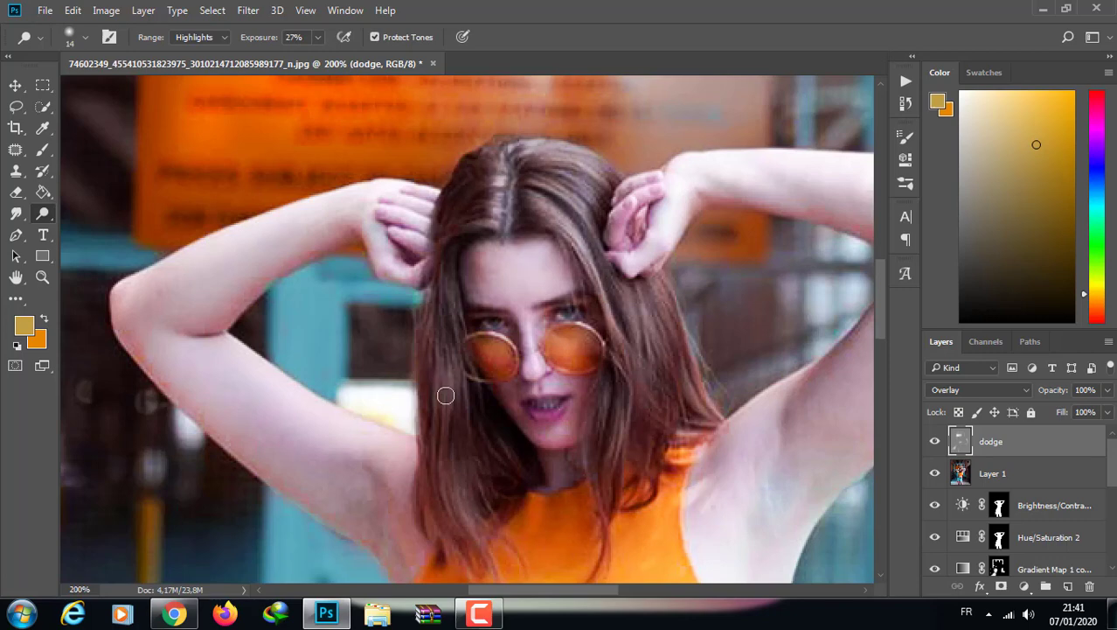
Brighten the hair strand edges on the right and left sides
left_click_drag(676, 318, 693, 420)
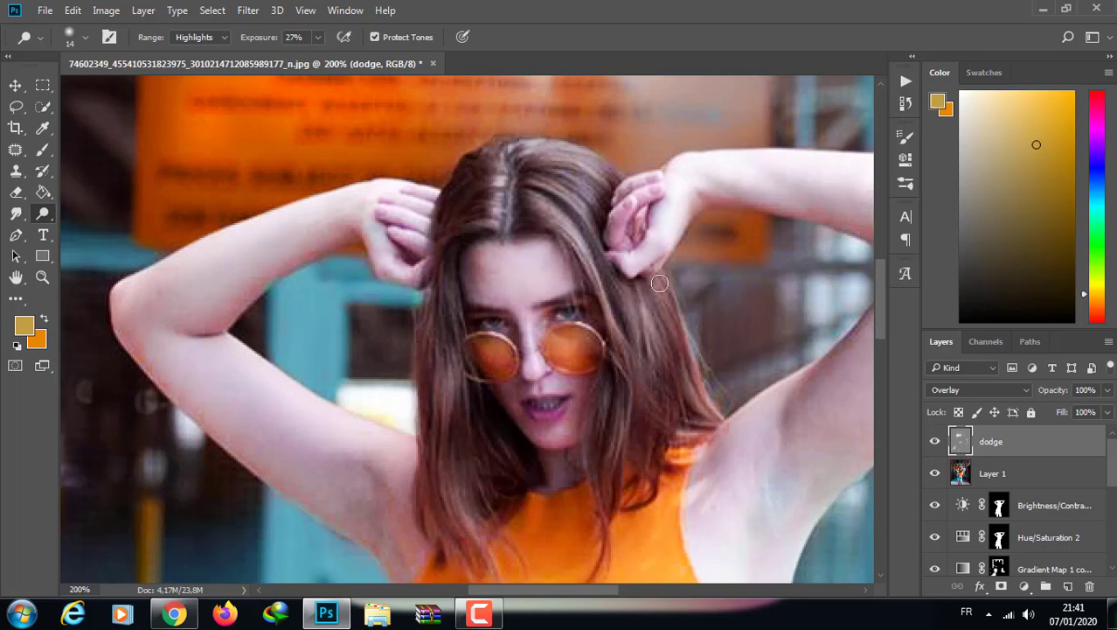
left_click_drag(647, 367, 674, 288)
left_click_drag(425, 315, 431, 546)
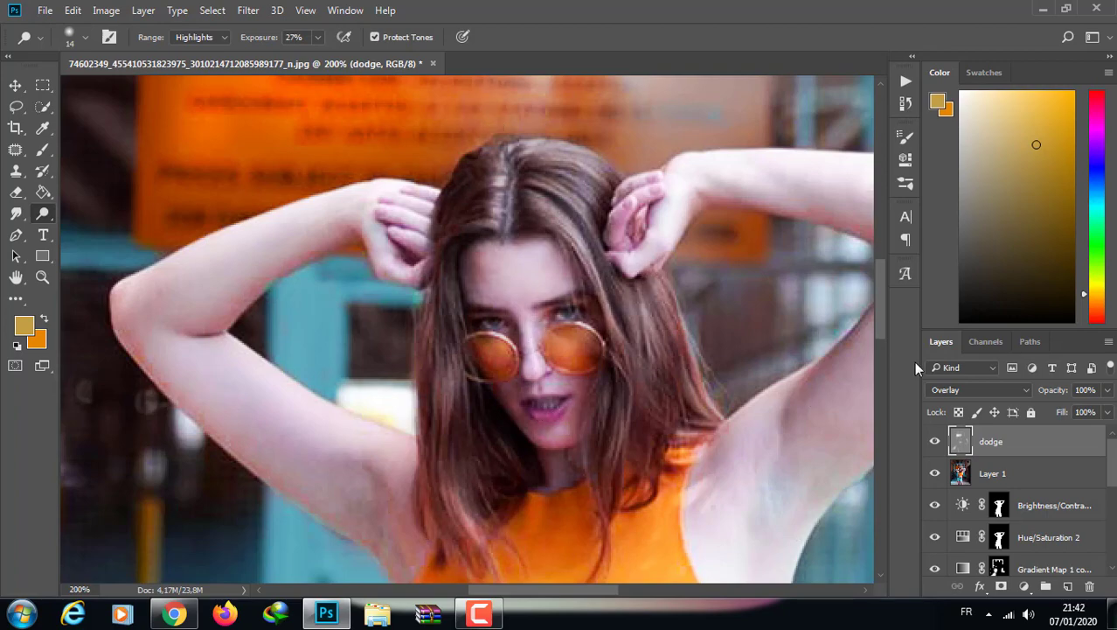
scroll(887, 375, "down", 5)
scroll(888, 376, "down", 5)
key("ctrl+minus")
key("ctrl+minus")
key("ctrl+minus")
key("ctrl+minus")
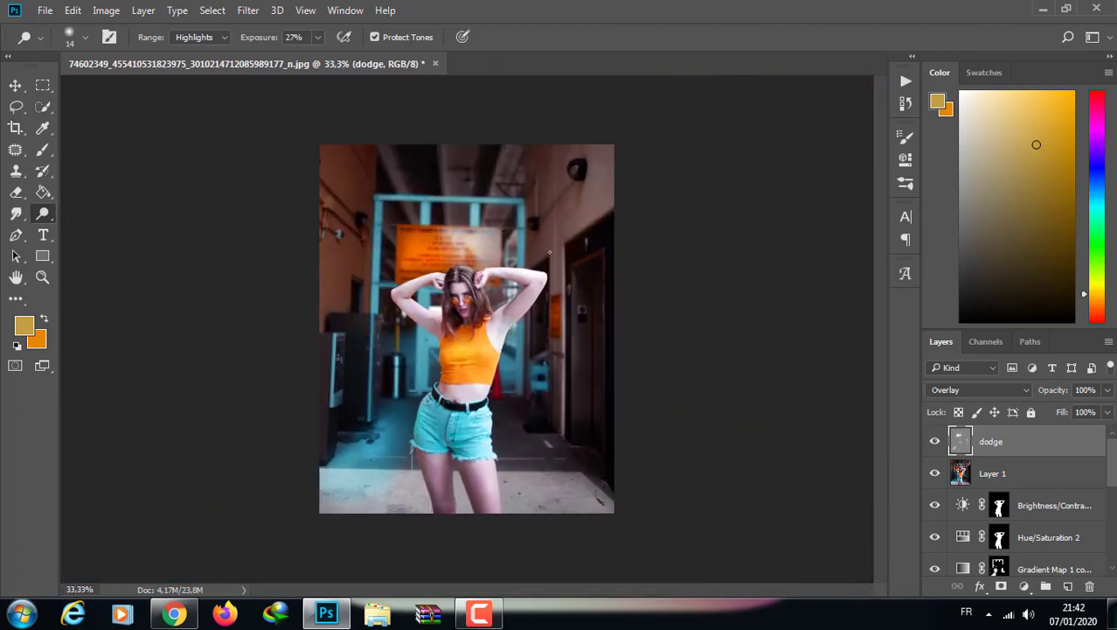
Lower the dodge exposure to 17% and set the brush to 28 px
left_click(86, 37)
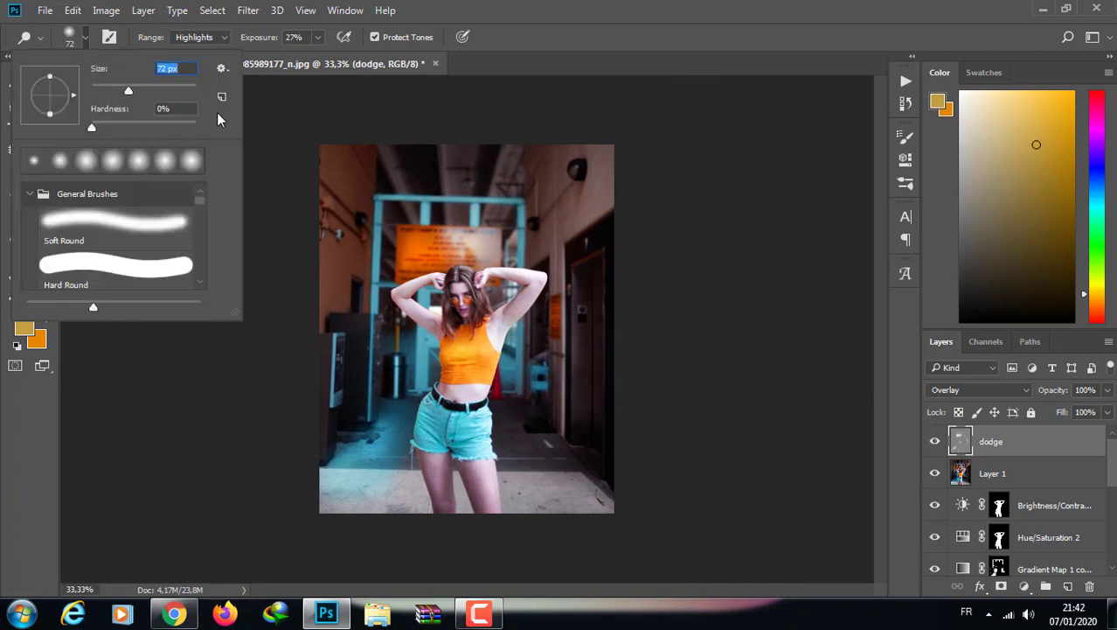
type("202")
key("Return")
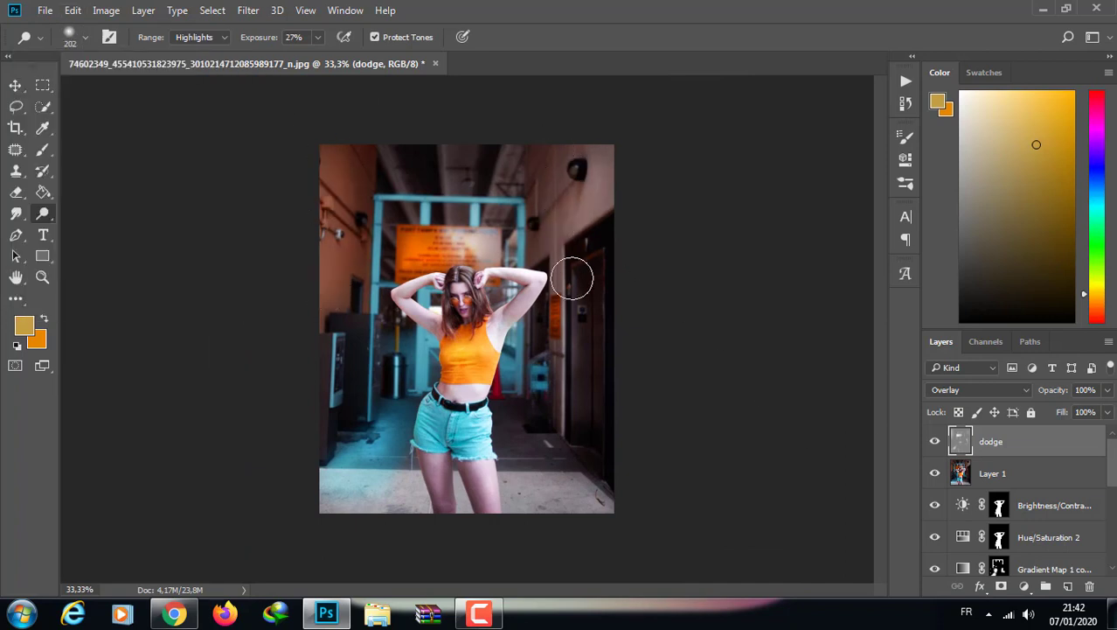
left_click(318, 37)
left_click_drag(316, 58, 309, 58)
left_click(500, 369)
left_click(86, 38)
type("28")
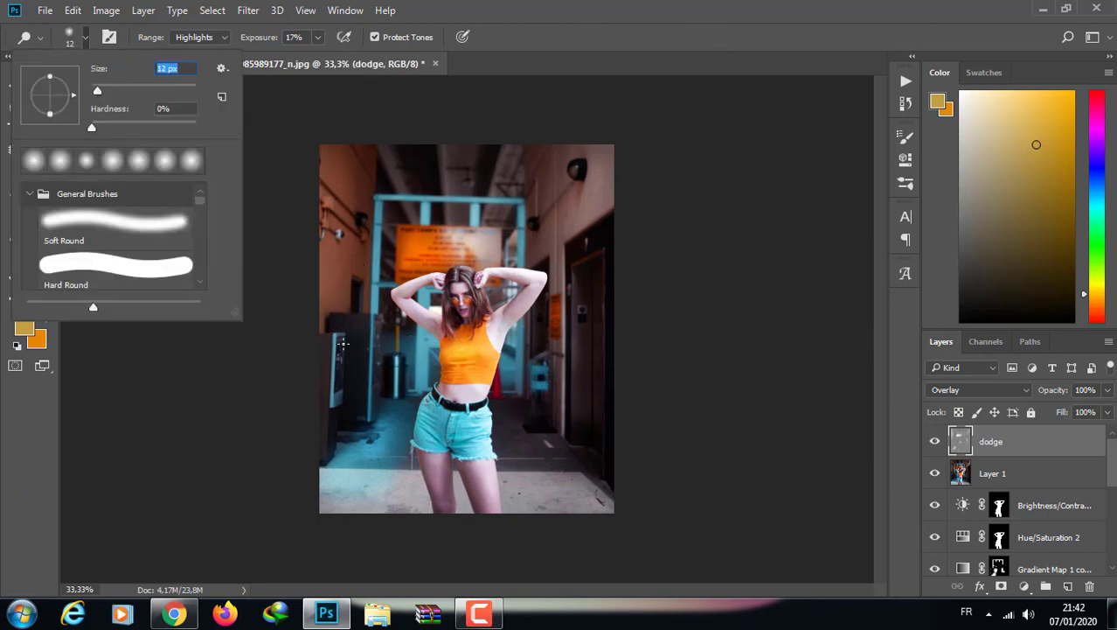
key("Return")
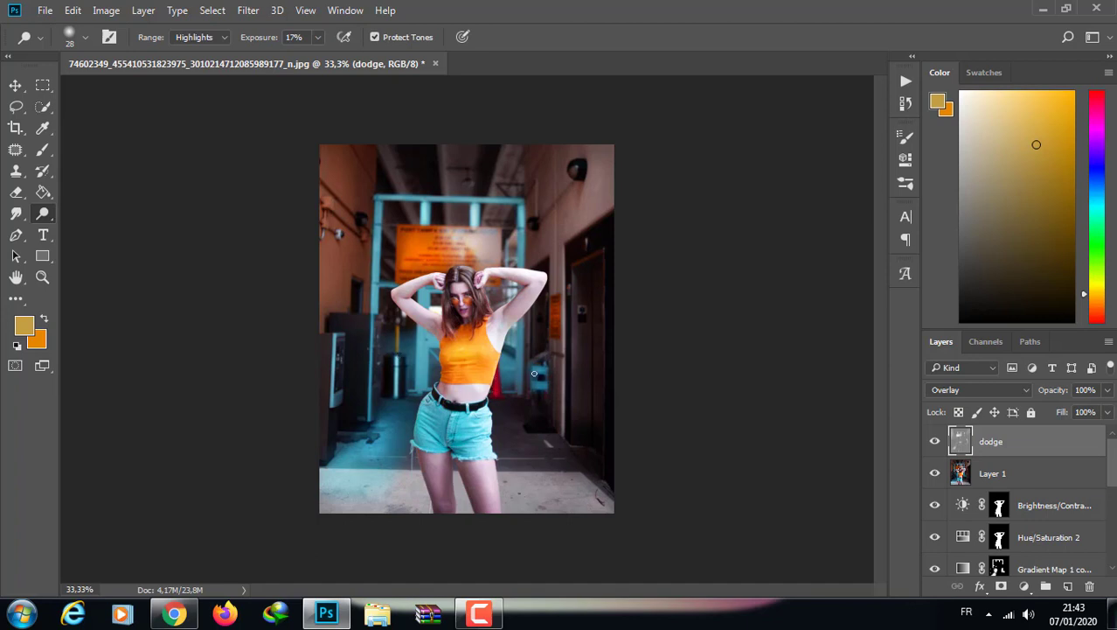
Add a new layer filled with 50% grey, set to Soft Light, named burn
left_click(1068, 586)
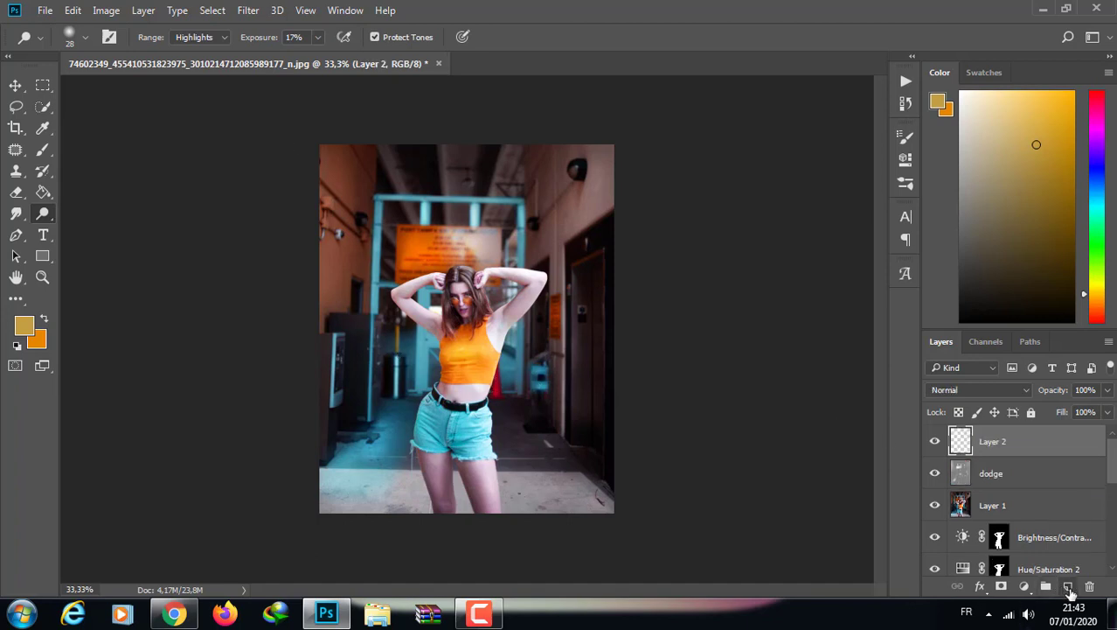
key("shift+BackSpace")
key("Return")
left_click(1020, 391)
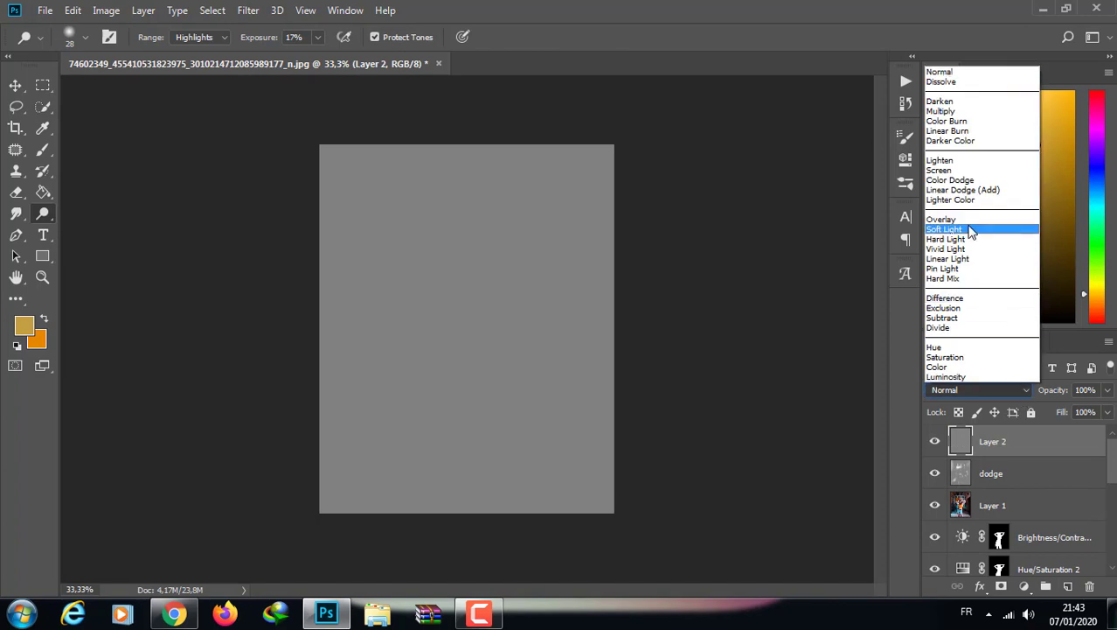
left_click(946, 229)
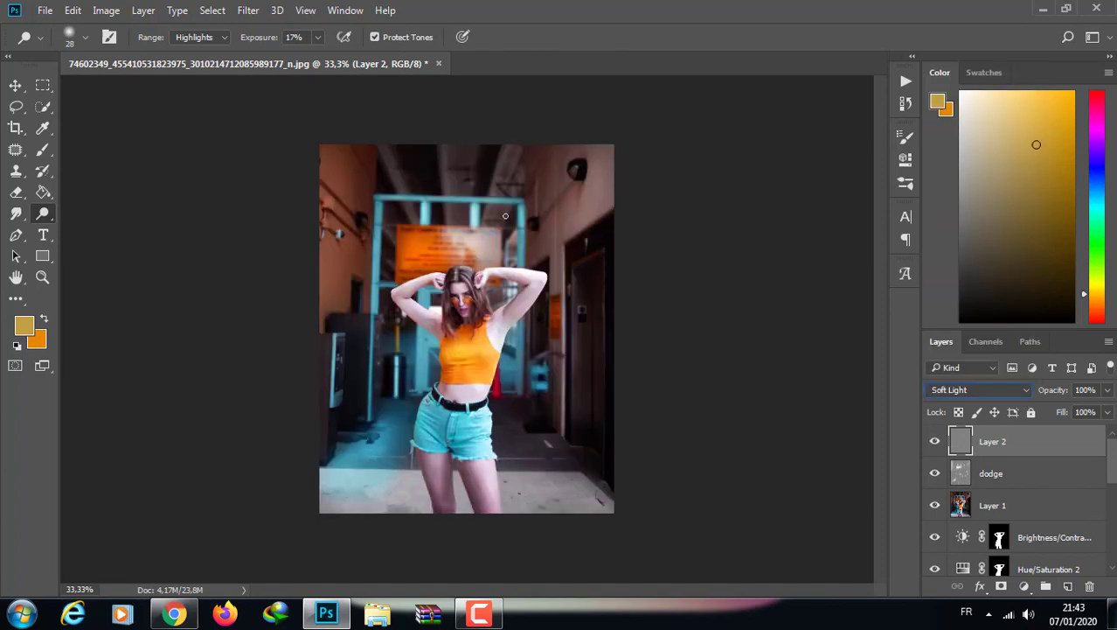
double_click(993, 441)
type("burn")
key("Return")
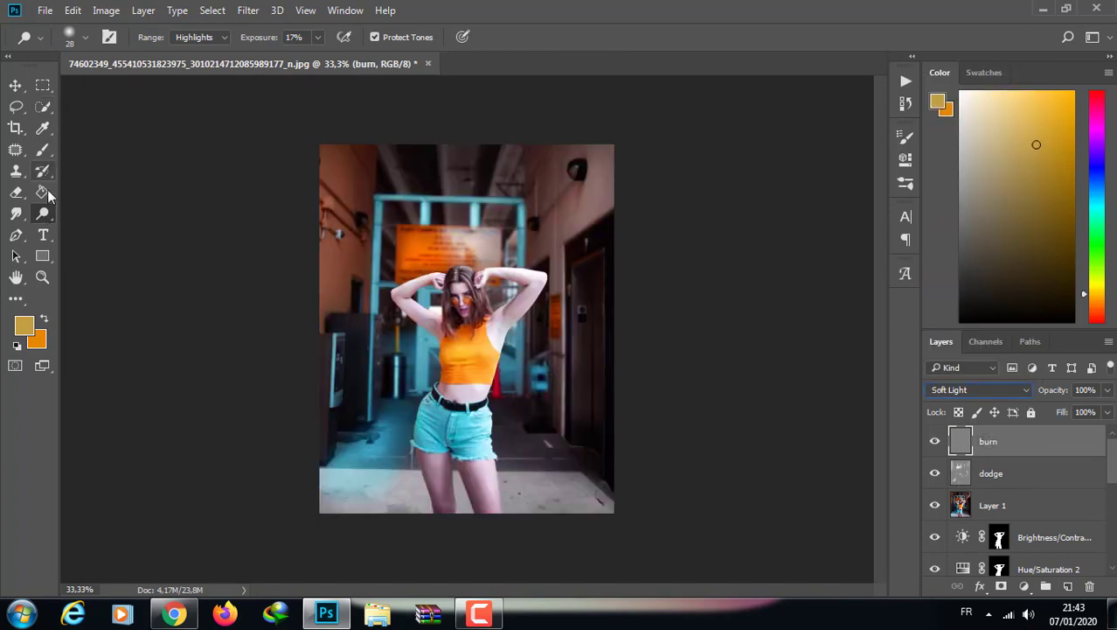
Switch to the Burn tool with 6% exposure
right_click(42, 214)
left_click(105, 230)
left_click(84, 39)
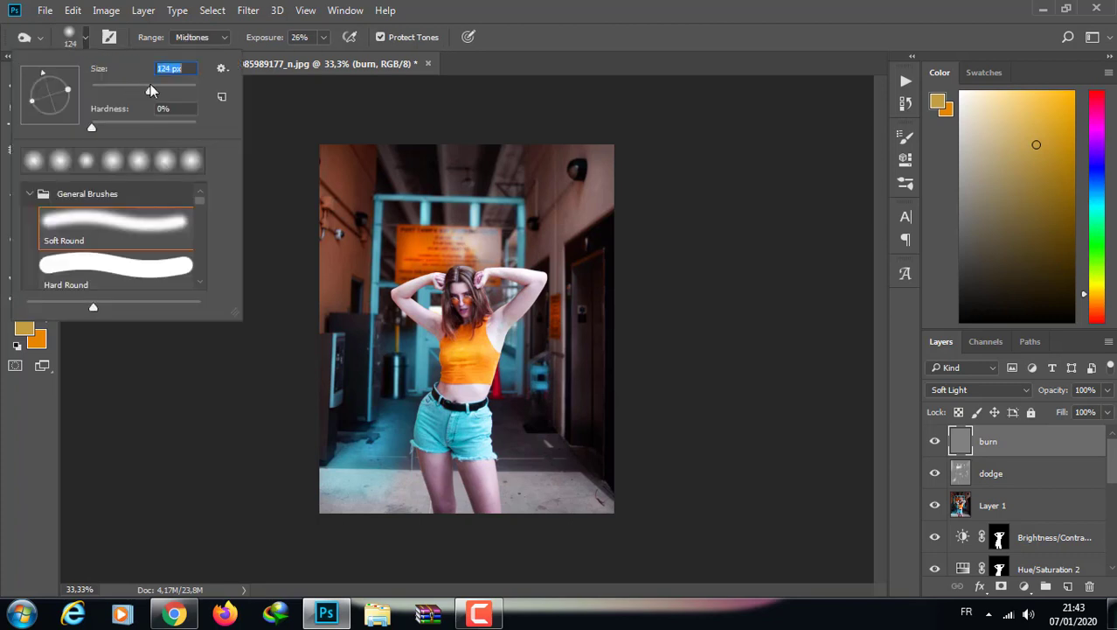
left_click(309, 55)
key("0")
key("6")
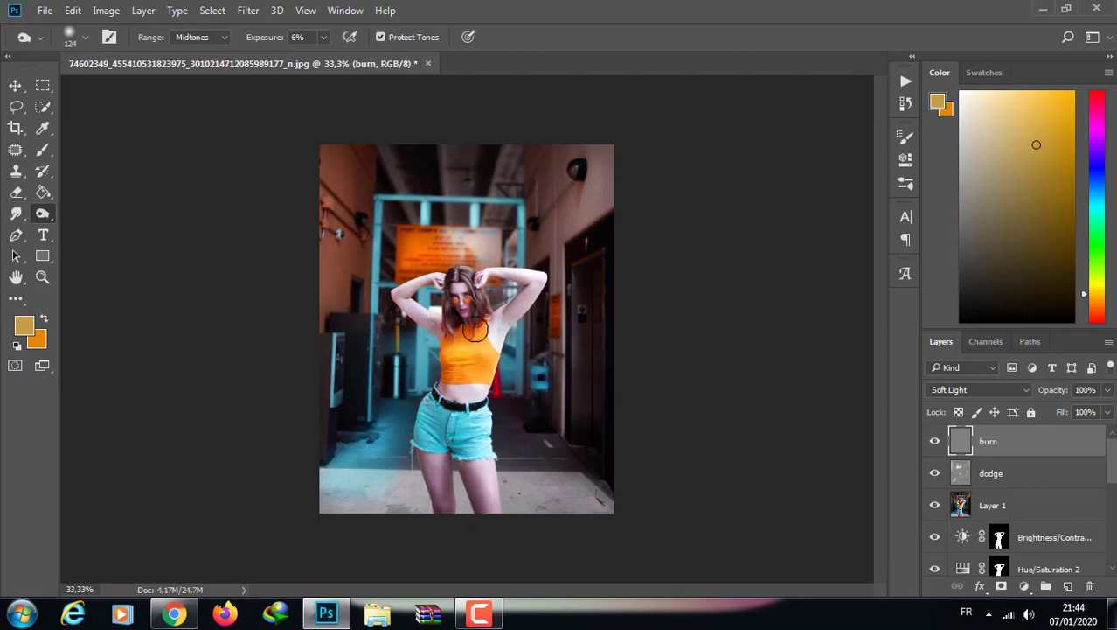
Shrink the burn brush to 72 px and set the exposure to 22%
key("ctrl+plus")
key("ctrl+plus")
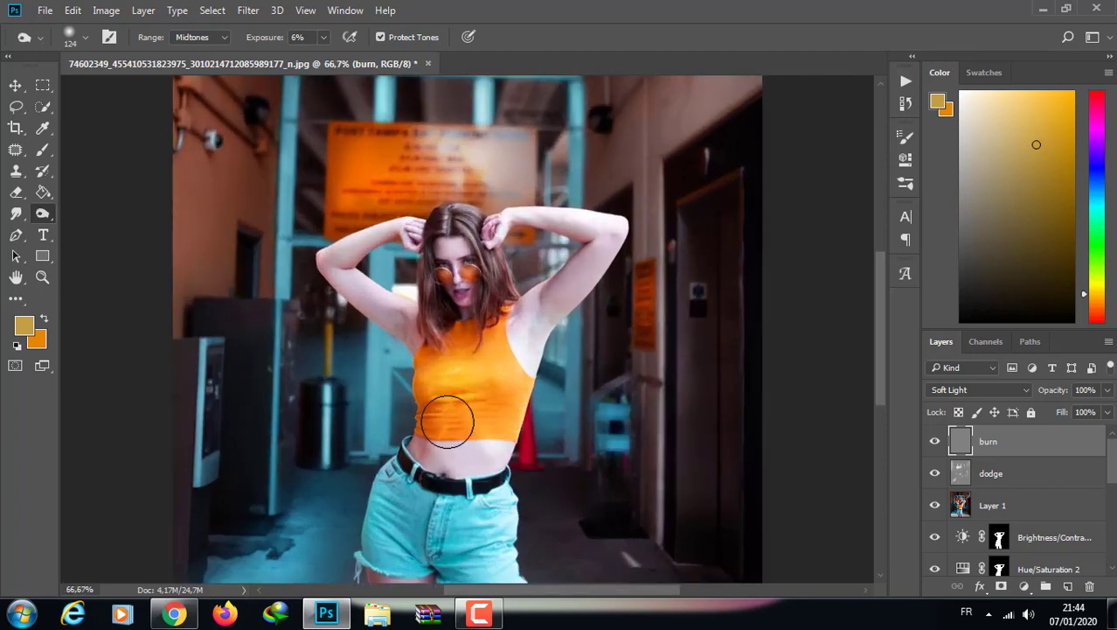
left_click(85, 37)
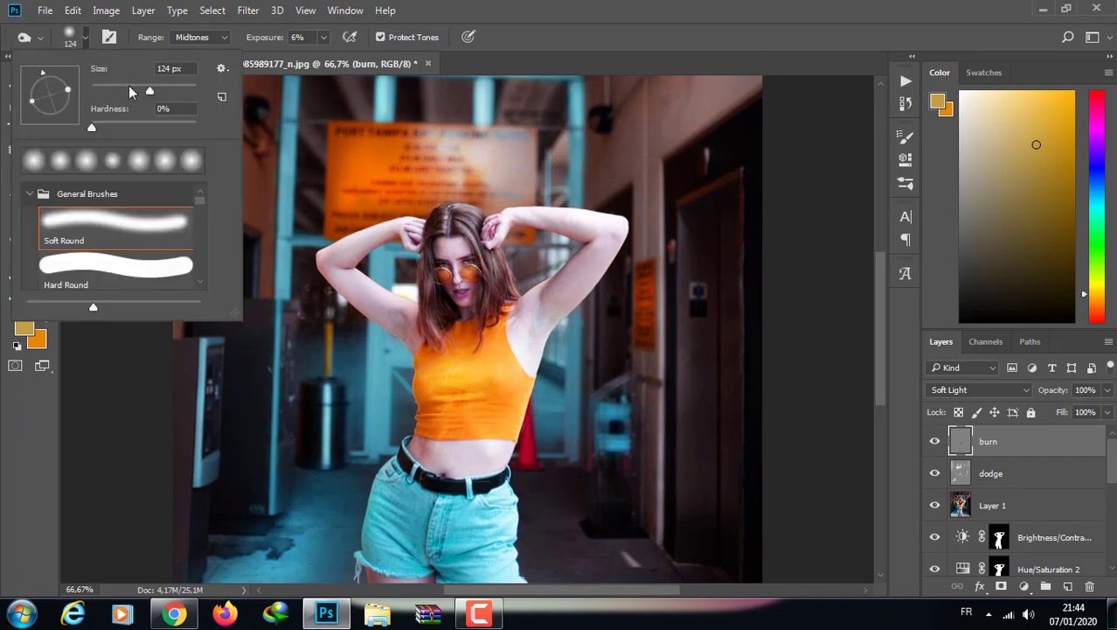
left_click(129, 89)
key("Return")
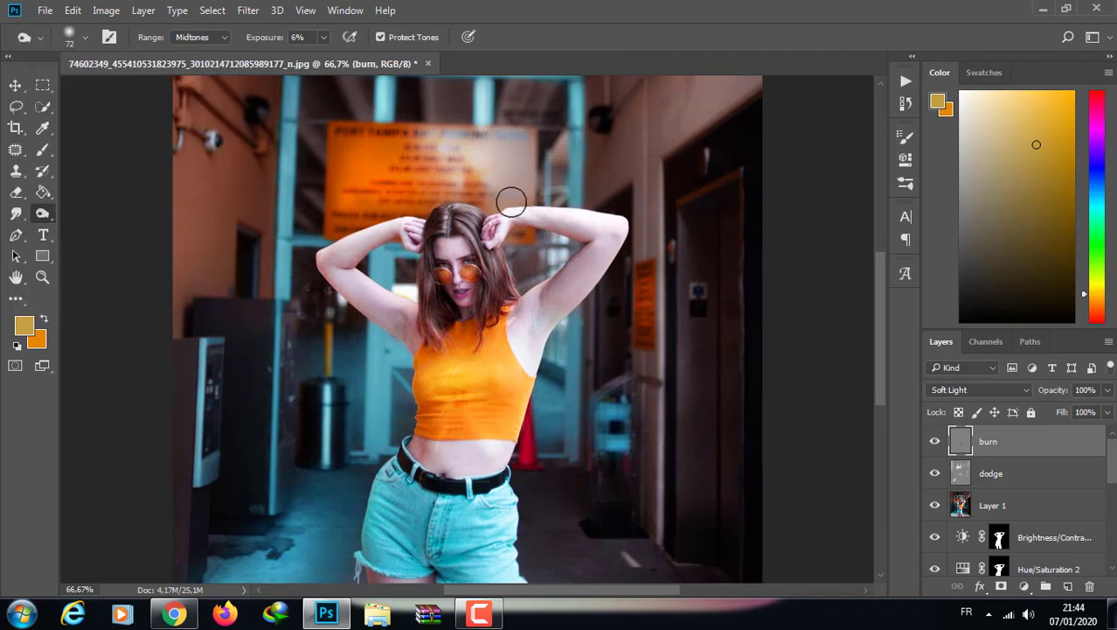
left_click(323, 38)
left_click(569, 278)
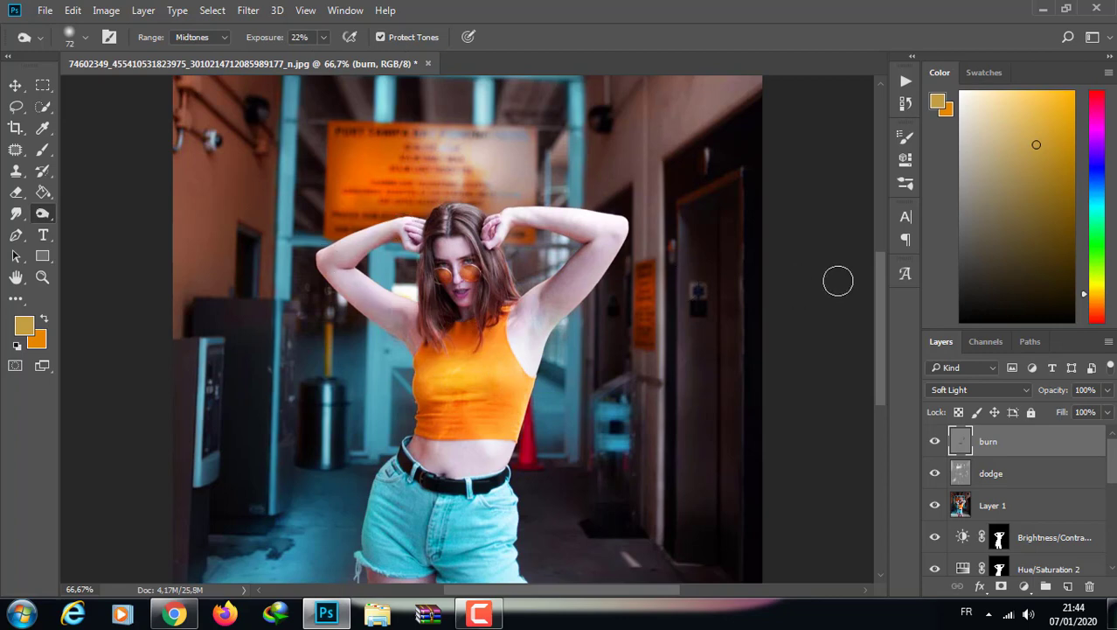
left_click_drag(881, 342, 881, 386)
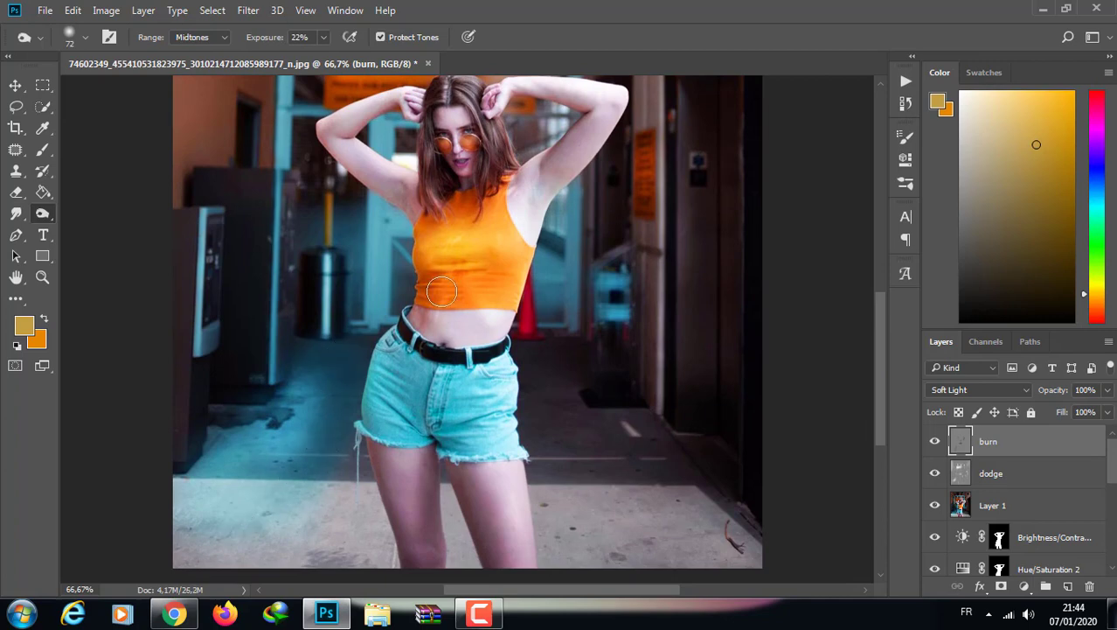
Burn darker shading across the photo with a 20 px brush
left_click_drag(873, 409, 871, 319)
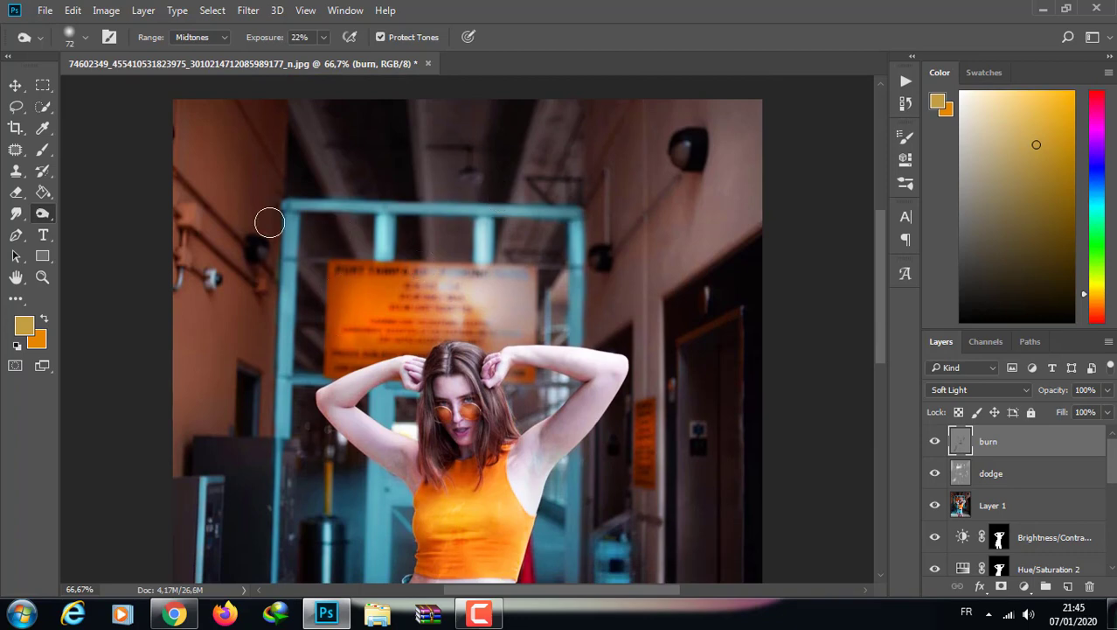
left_click(84, 36)
key("Return")
key("ctrl+minus")
key("ctrl+minus")
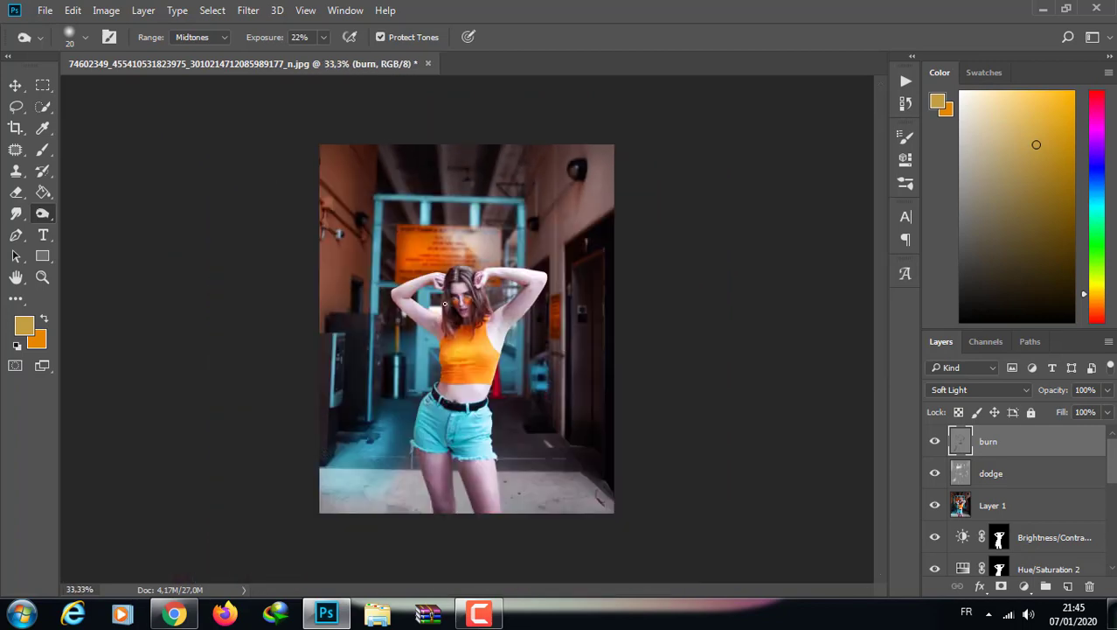
left_click(87, 37)
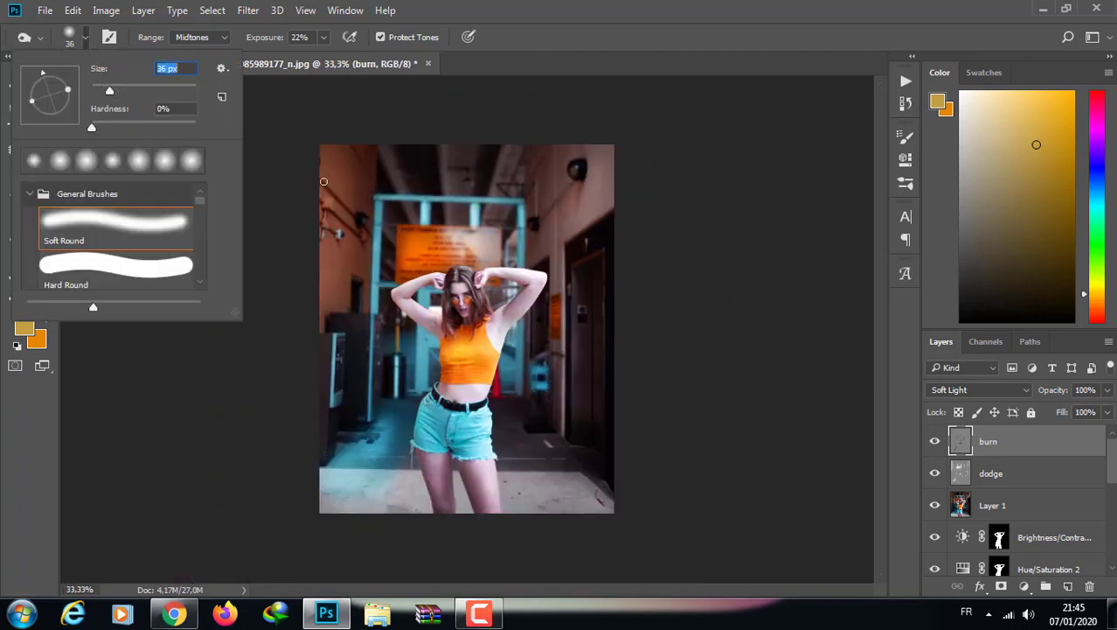
key("Return")
key("ctrl+plus")
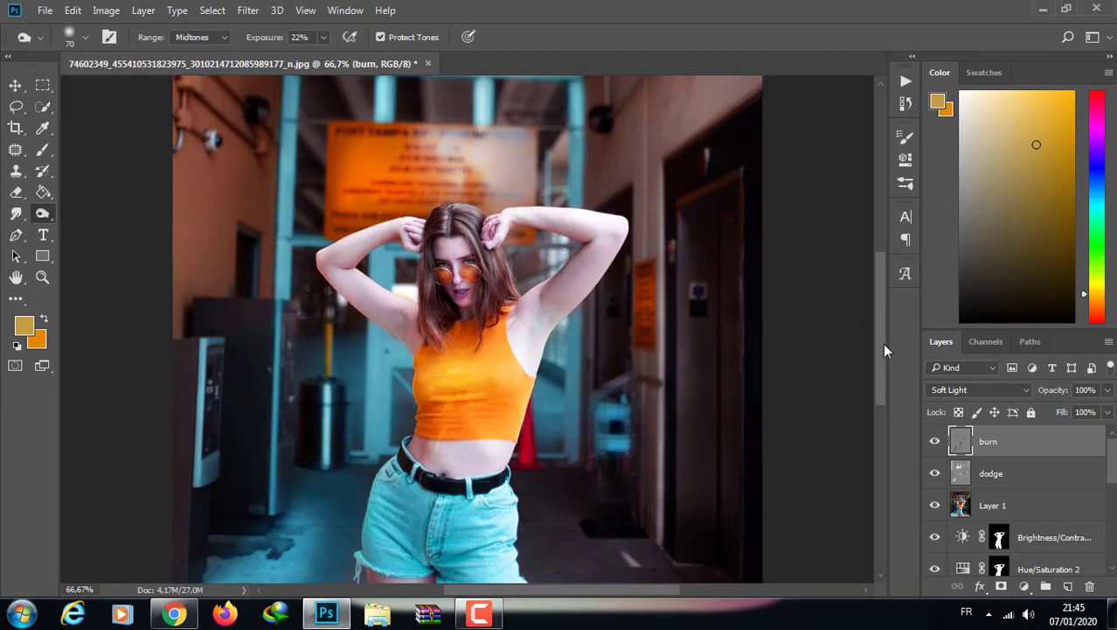
left_click_drag(885, 345, 883, 389)
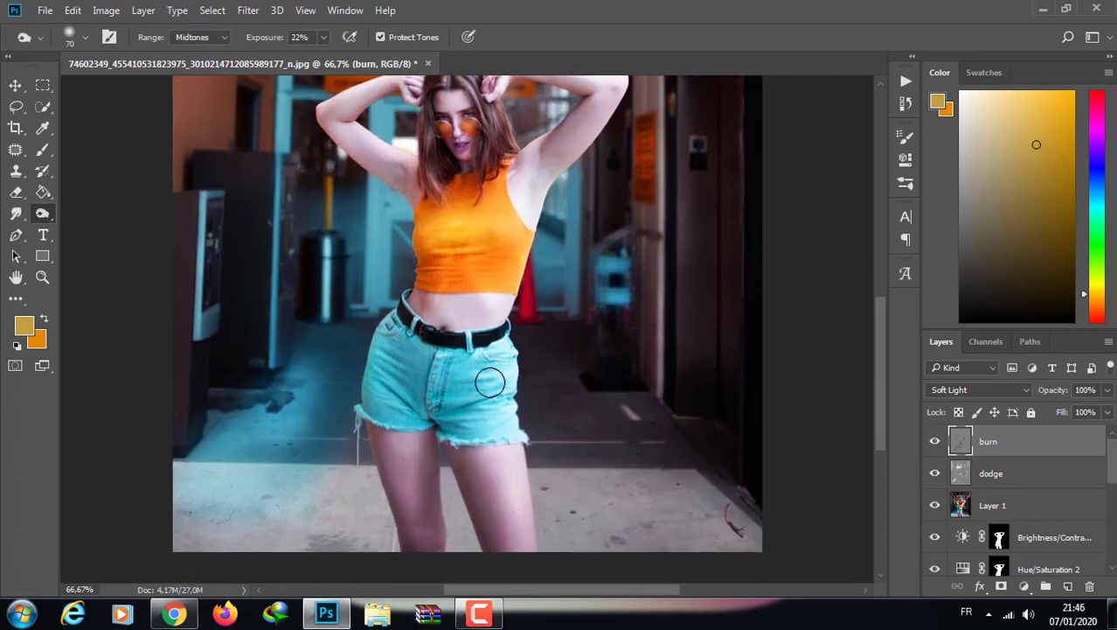
Select the dodge layer and switch back to the Dodge tool with a 55 px brush
left_click(990, 473)
right_click(49, 225)
left_click(88, 213)
left_click(70, 36)
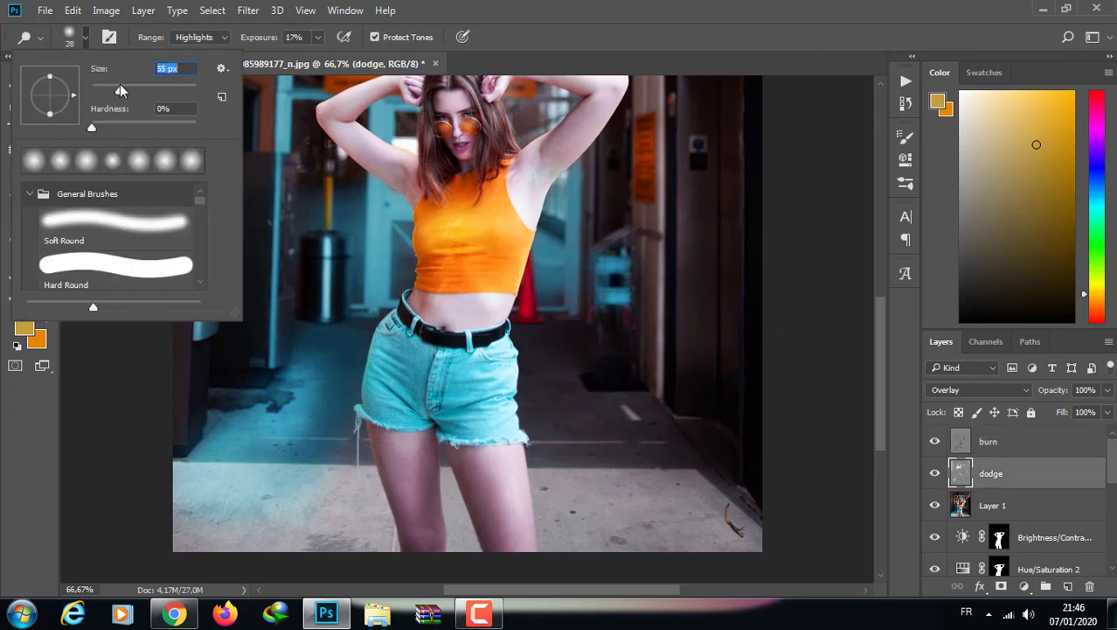
key("Return")
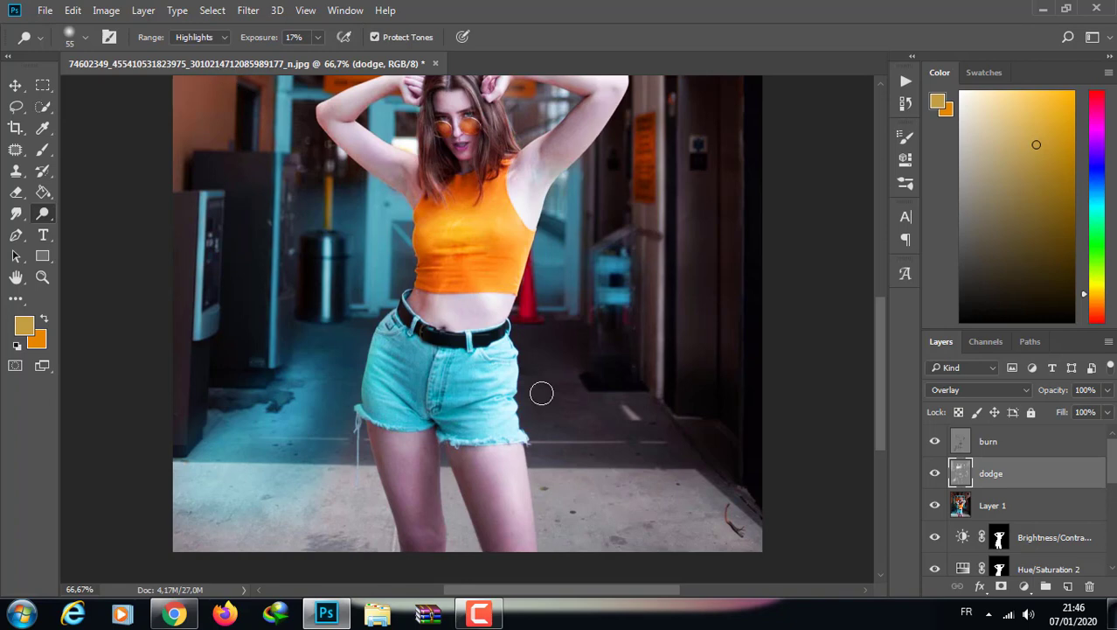
key("ctrl+minus")
key("ctrl+minus")
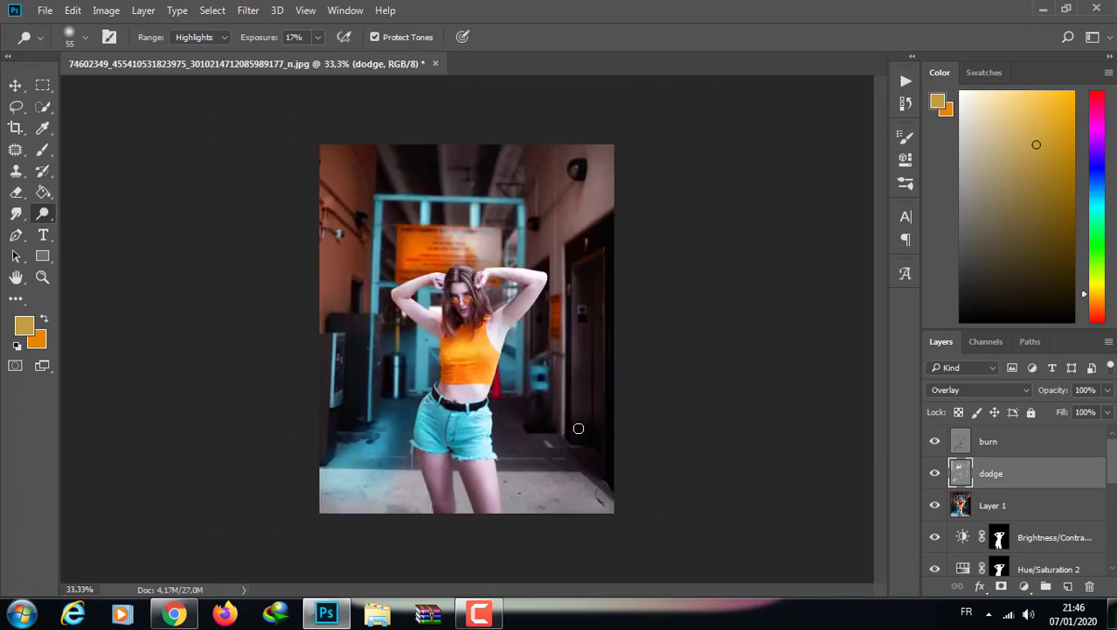
left_click(968, 447)
key("ctrl+shift+alt+e")
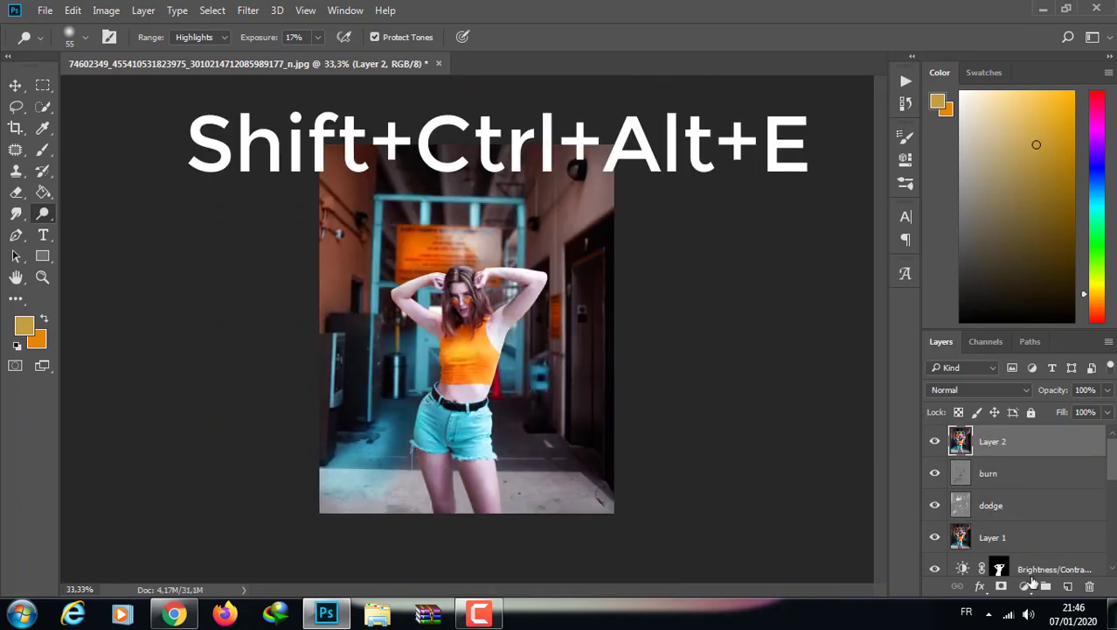
left_click(1024, 585)
left_click(1002, 405)
left_click_drag(734, 218, 740, 218)
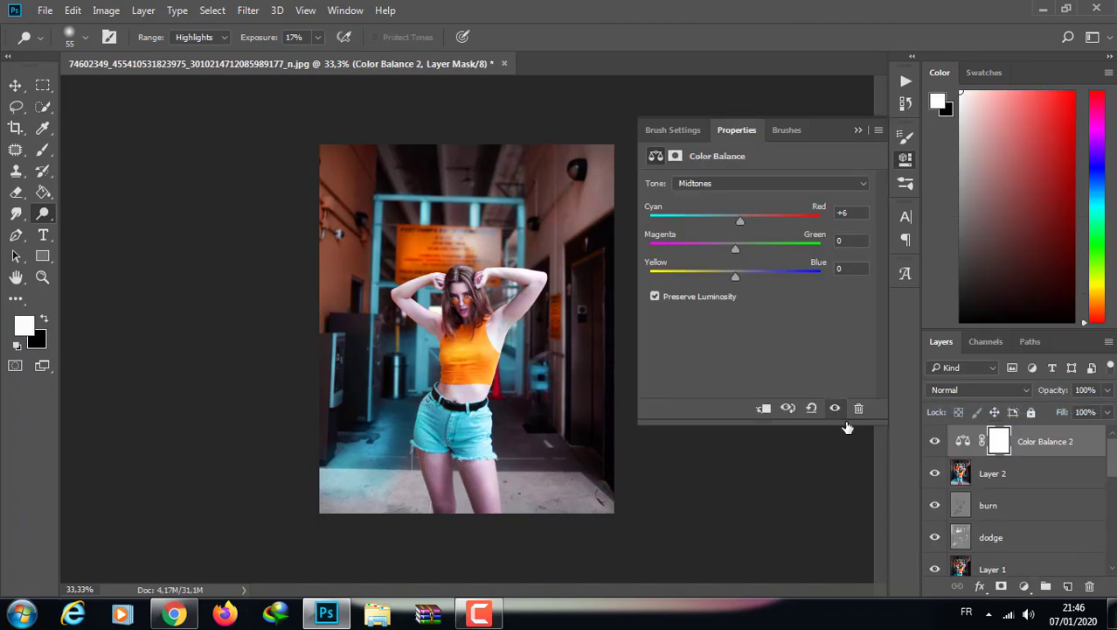
left_click(935, 441)
left_click(935, 442)
left_click(935, 441)
left_click(935, 442)
left_click(962, 473)
Above Color Balance 2, stamp all visible layers into a new layer and duplicate it
key("ctrl+plus")
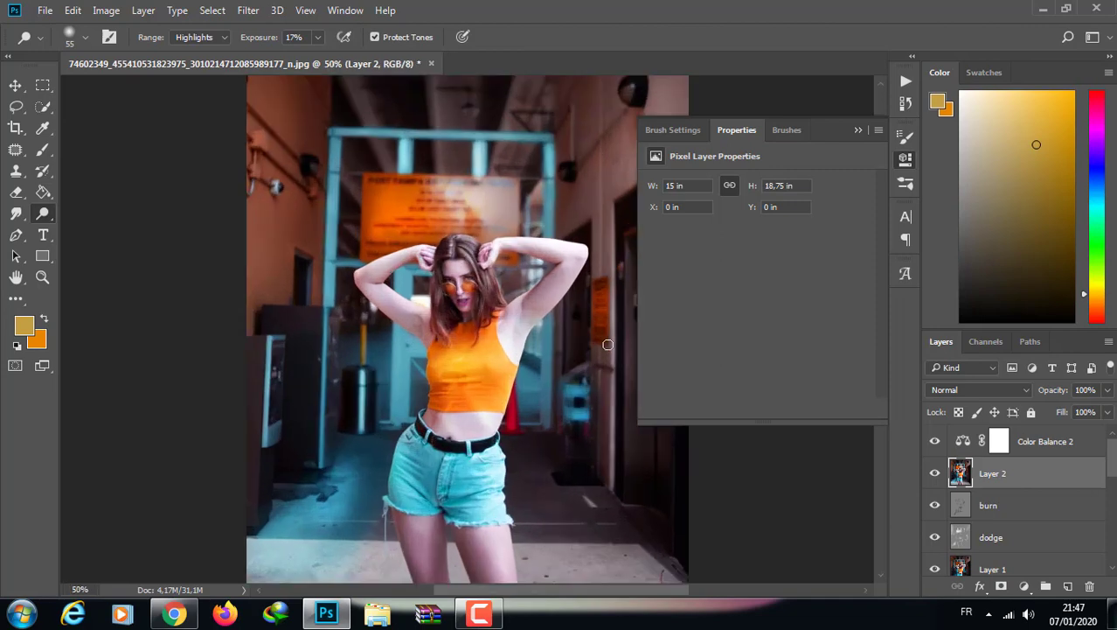
left_click(1006, 441)
key("ctrl+shift+alt+e")
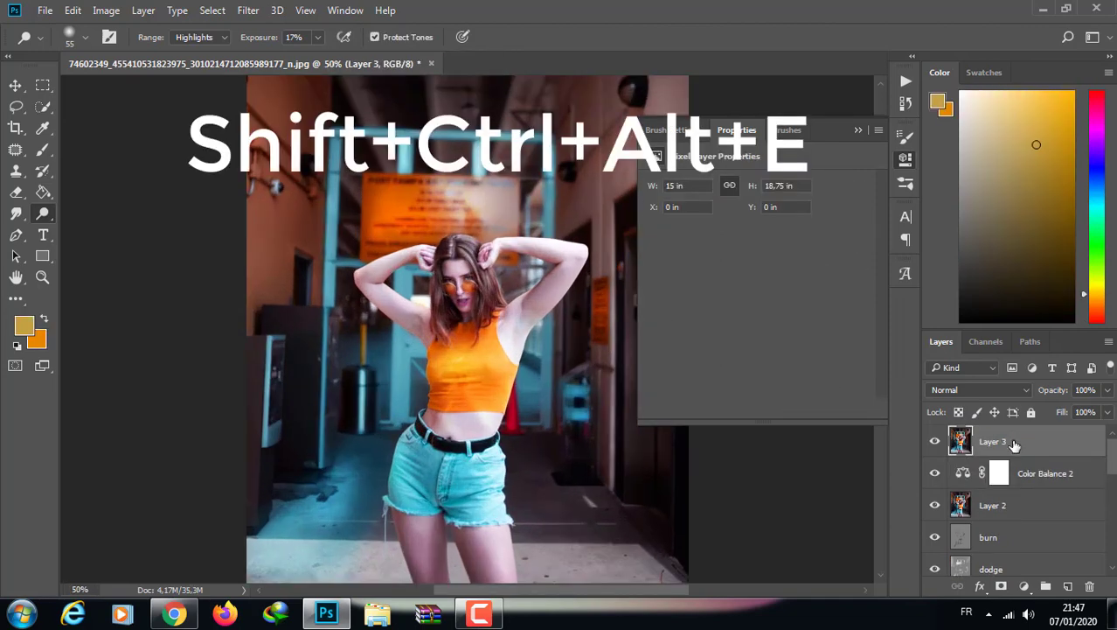
key("ctrl+j")
key("ctrl+plus")
key("ctrl+plus")
key("ctrl+plus")
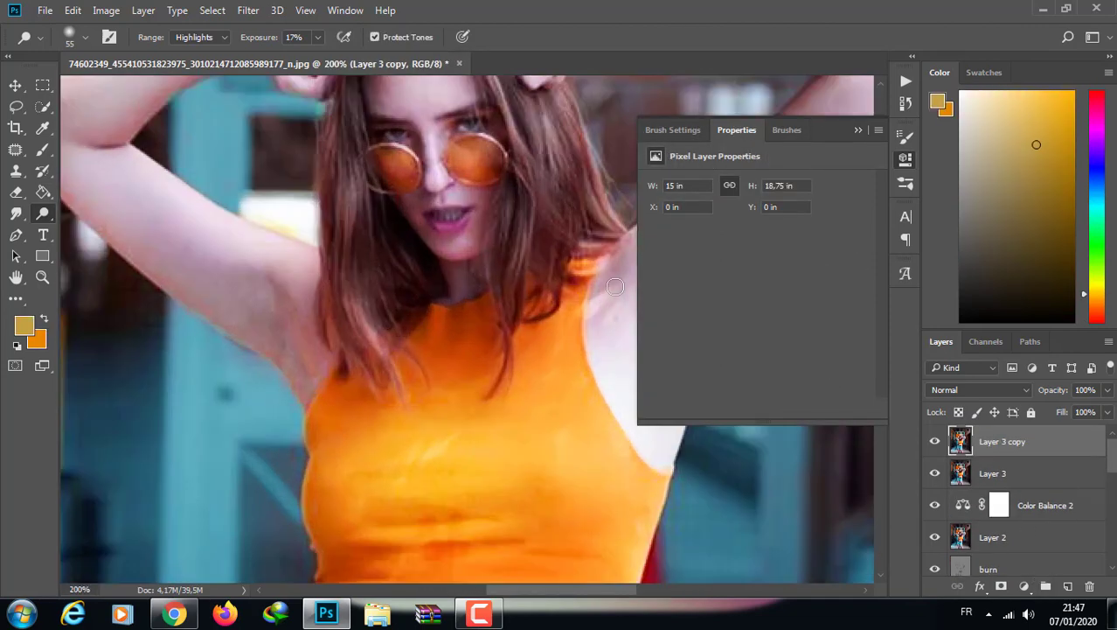
left_click(906, 158)
scroll(877, 279, "up", 3)
left_click_drag(613, 595, 634, 594)
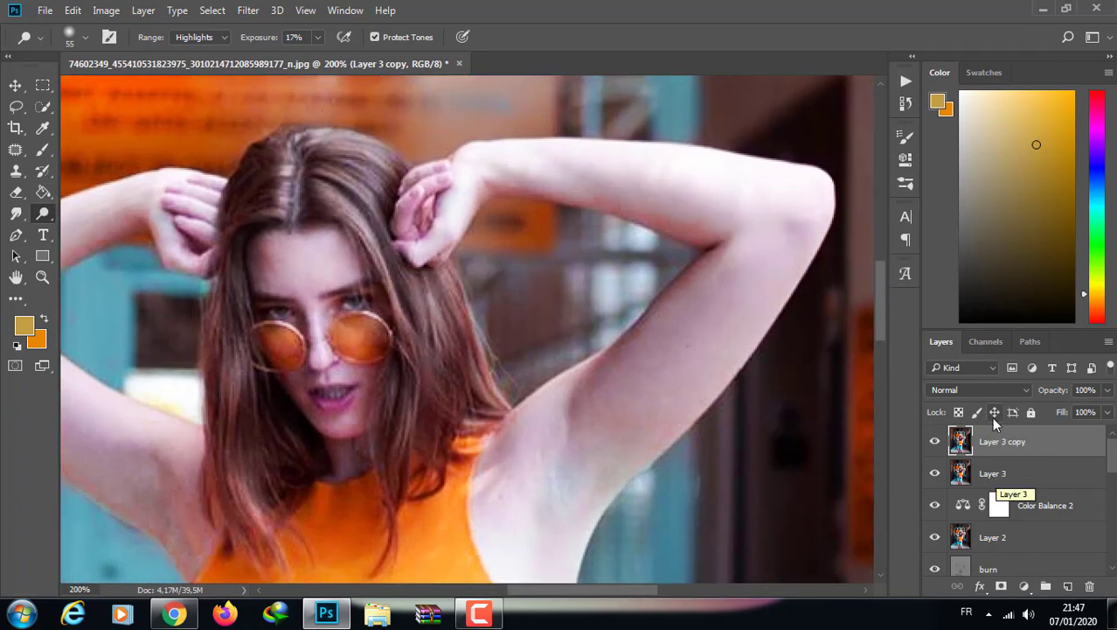
Rename the two stamped layers skin and text
double_click(997, 440)
type("skin")
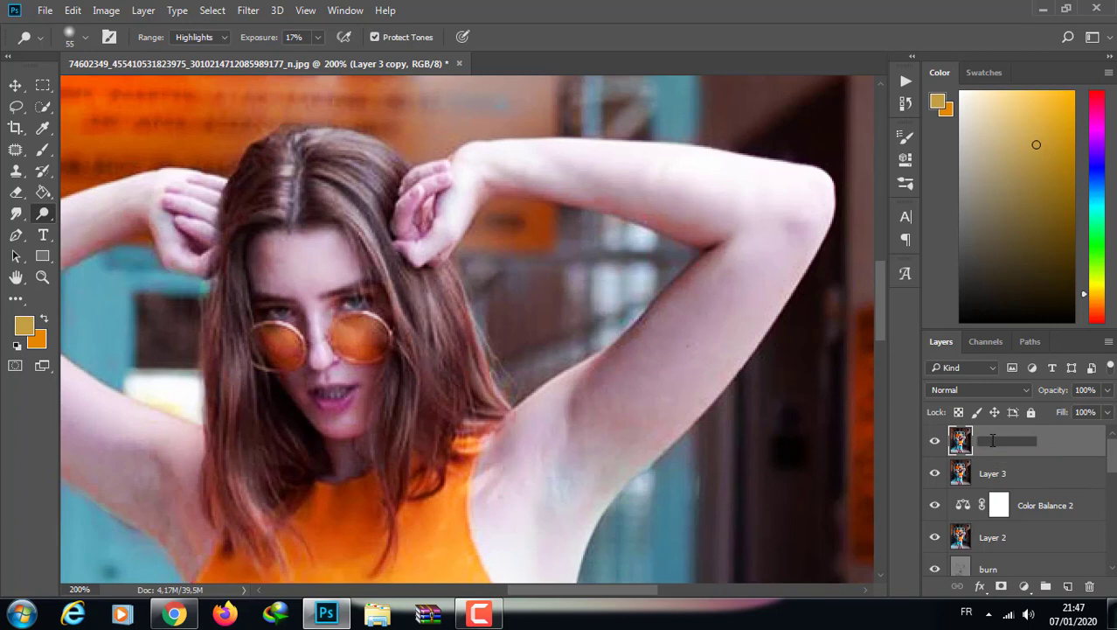
key("Return")
double_click(997, 475)
type("skin")
key("Return")
Apply a small-radius Gaussian Blur to the selected stamped layer
left_click(990, 442)
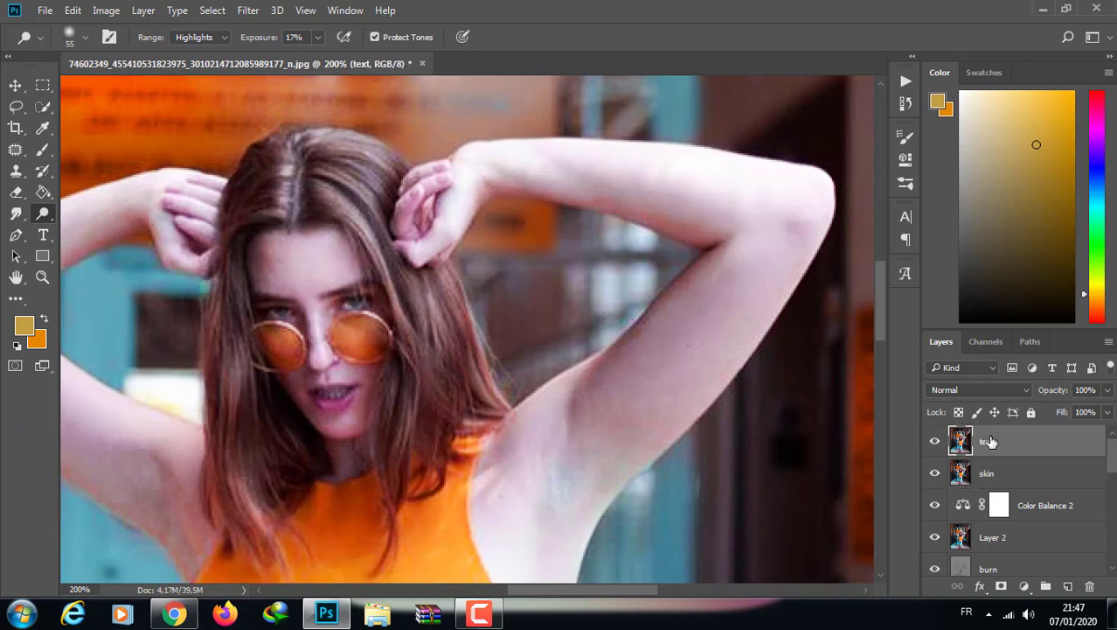
left_click(248, 10)
key("Escape")
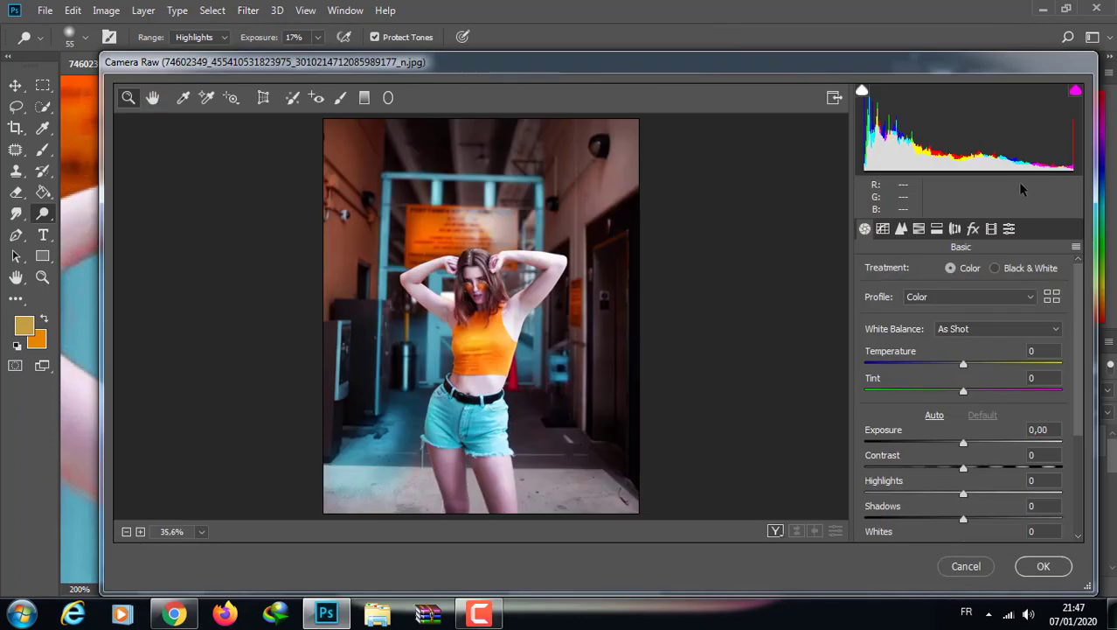
left_click(963, 565)
left_click(247, 9)
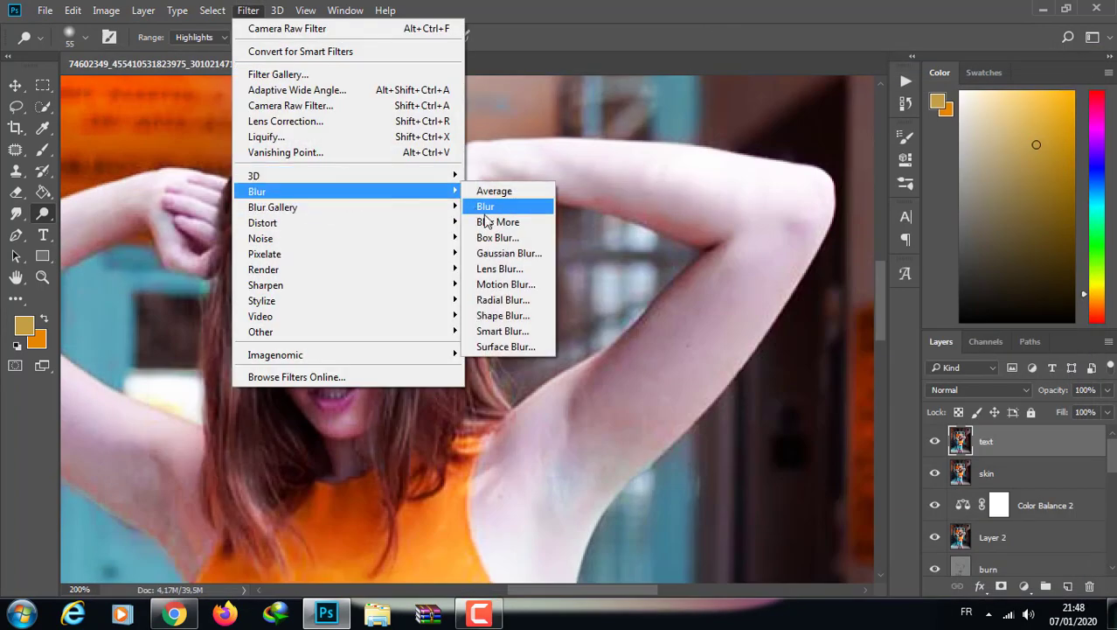
left_click(507, 255)
left_click_drag(760, 320, 710, 314)
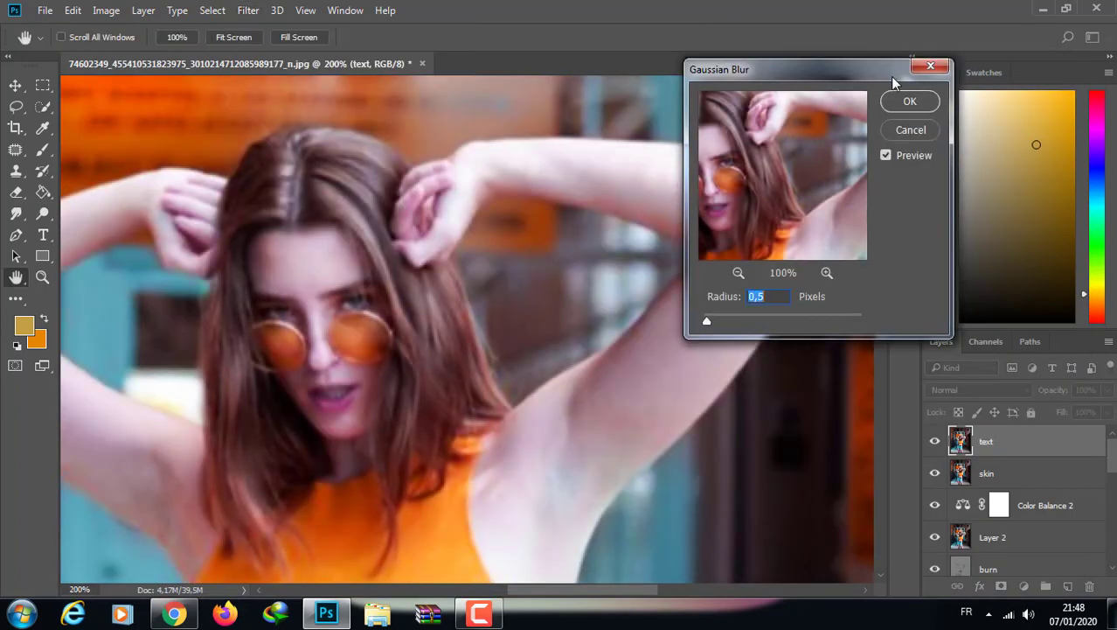
left_click(910, 101)
Apply Image from the skin layer with Add and Invert, then blend text as Soft Light
left_click(106, 10)
left_click(150, 242)
left_click(738, 215)
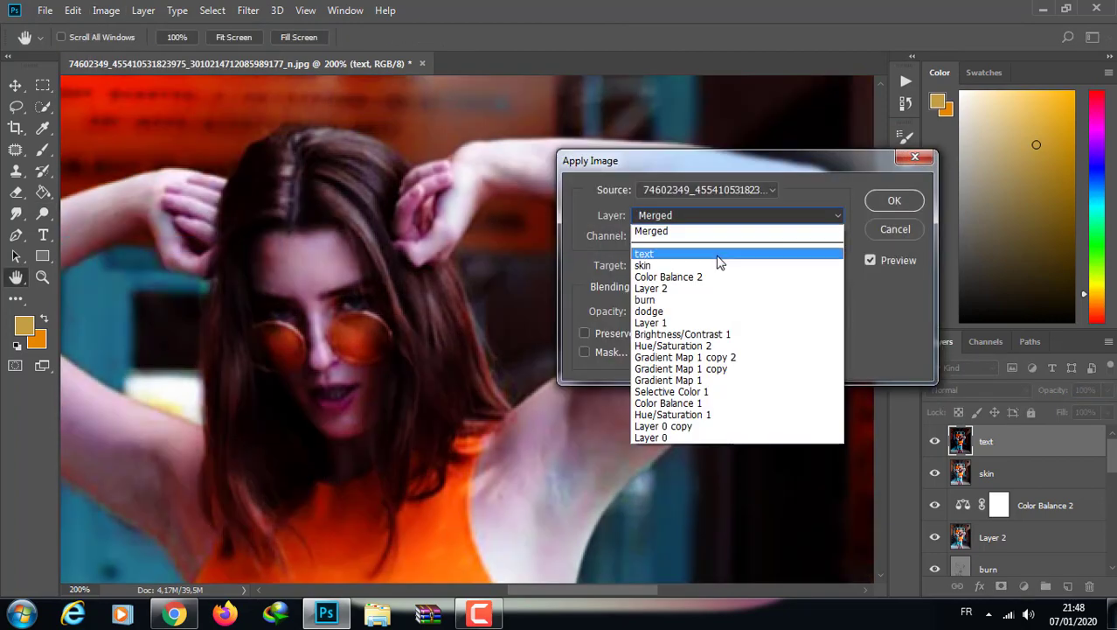
left_click(719, 261)
left_click(695, 286)
left_click(678, 551)
left_click(797, 236)
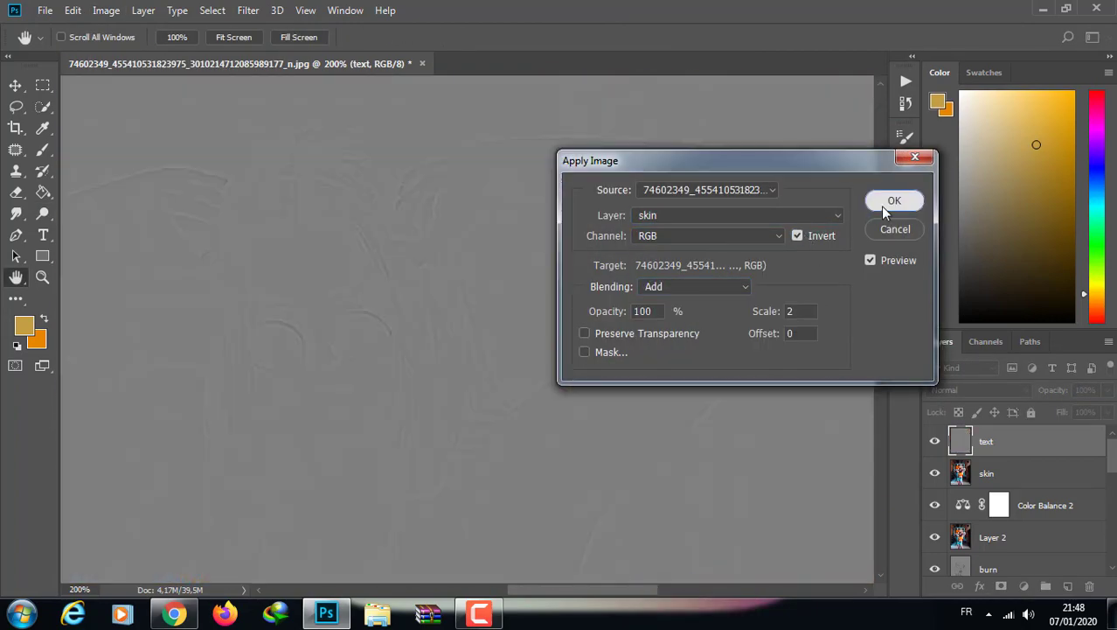
left_click(895, 200)
key("o")
left_click(978, 389)
left_click(953, 226)
On the skin layer, switch to the Mixer Brush at 15 px
left_click(986, 473)
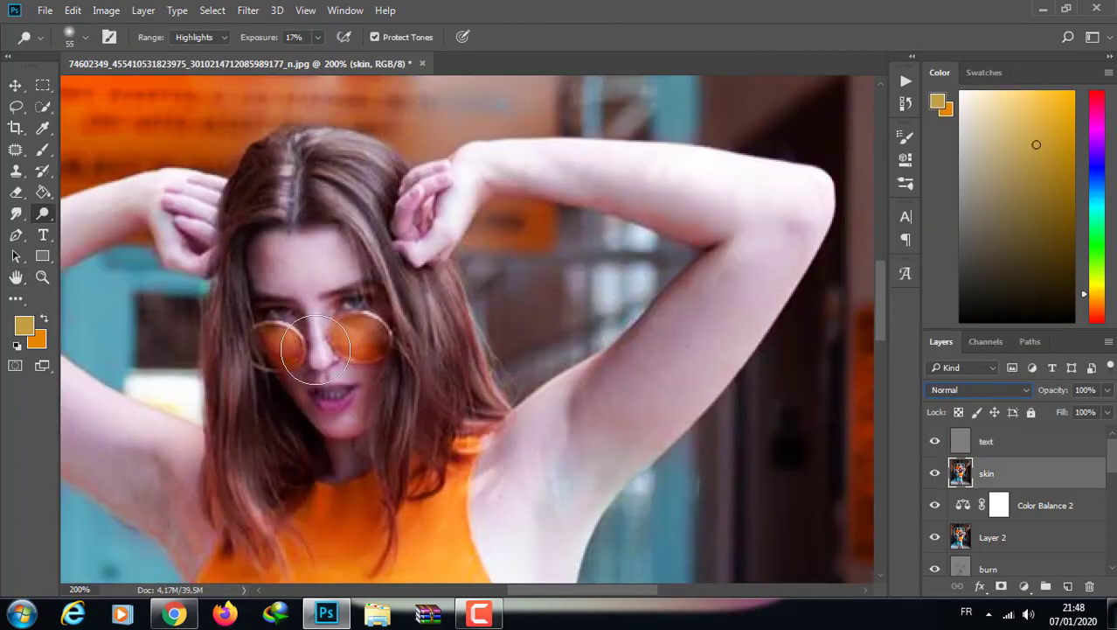
right_click(43, 171)
left_click(114, 216)
key("ctrl+plus")
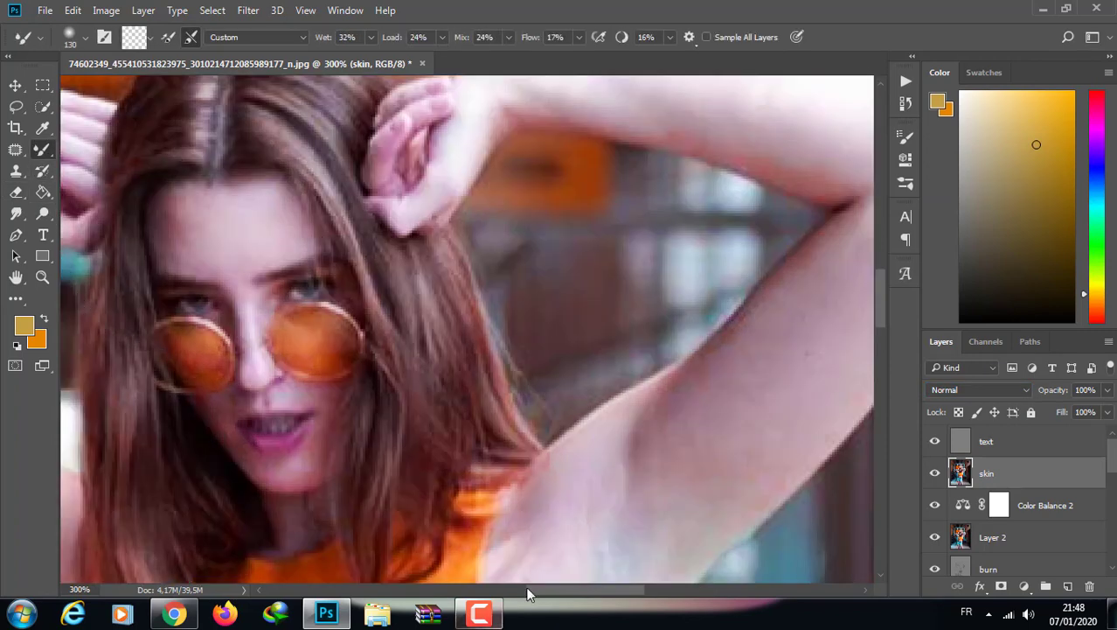
scroll(201, 218, "left", 5)
left_click(88, 37)
left_click(94, 90)
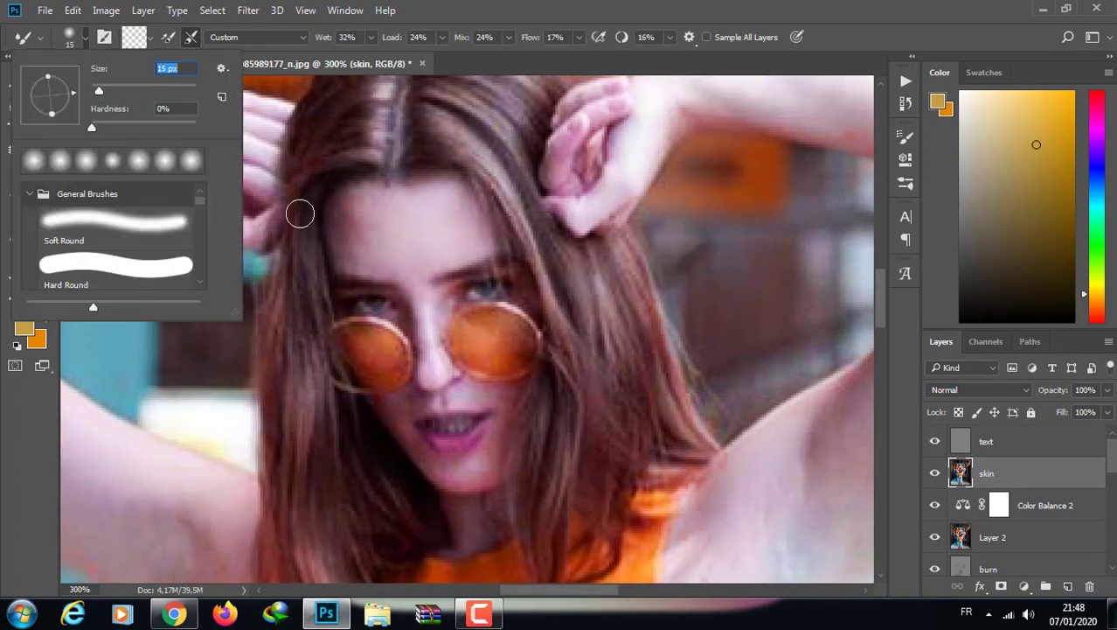
left_click(354, 216)
Smooth the forehead, arm, inner elbow and underarm skin with Mixer Brush strokes
left_click_drag(368, 241, 392, 207)
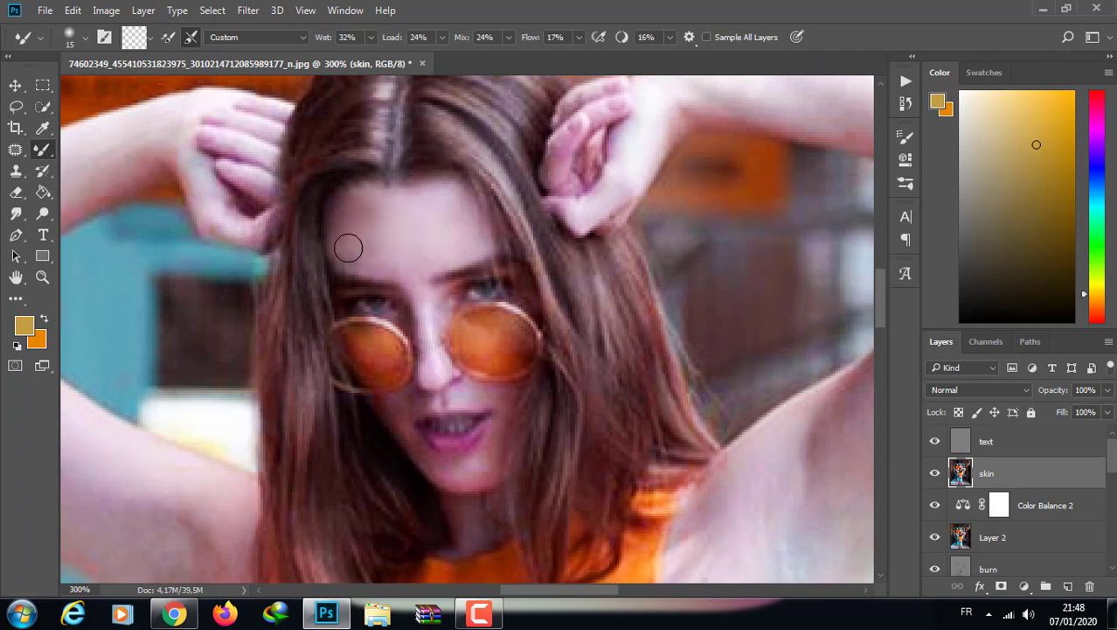
left_click_drag(601, 590, 646, 586)
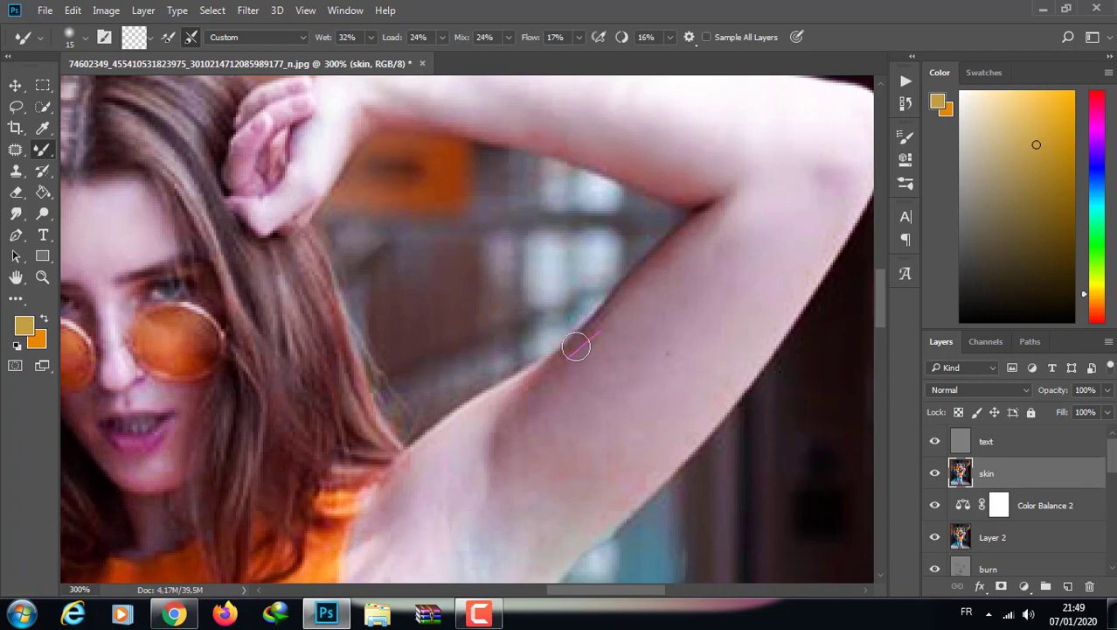
mouse_move(659, 260)
left_mouse_down()
mouse_move(697, 193)
mouse_move(564, 139)
mouse_move(362, 117)
left_mouse_up()
mouse_move(657, 459)
left_mouse_down()
mouse_move(553, 369)
mouse_move(586, 337)
mouse_move(614, 382)
left_mouse_up()
left_click(535, 591)
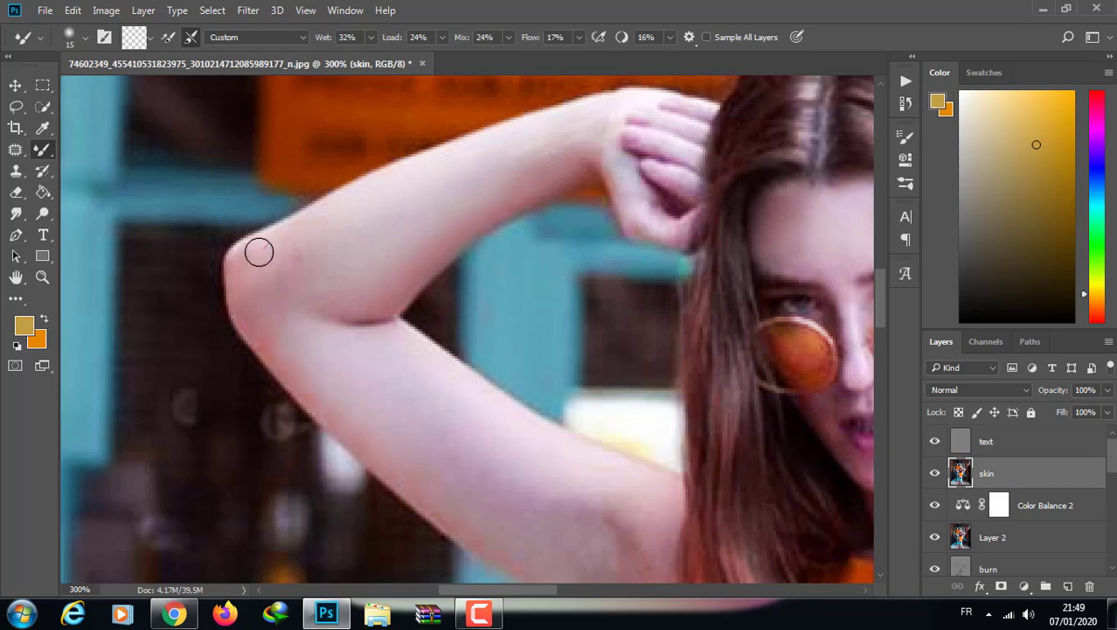
Smooth the elbow and forearm skin with further Mixer Brush strokes
left_click_drag(257, 249, 334, 404)
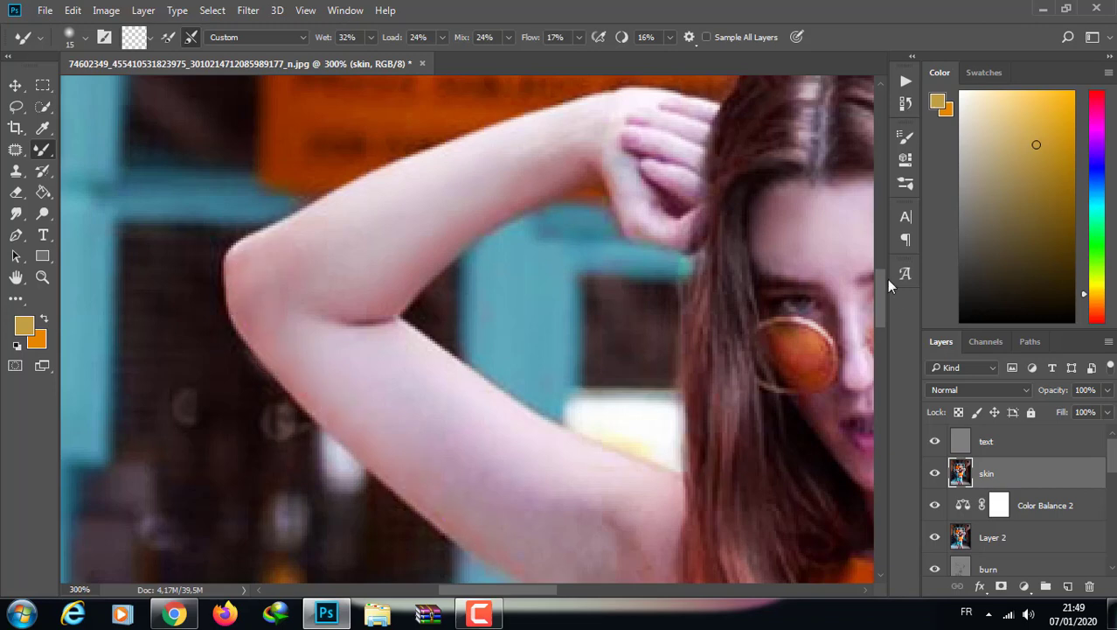
left_click_drag(881, 279, 881, 301)
mouse_move(622, 311)
left_mouse_down()
mouse_move(633, 412)
mouse_move(444, 299)
mouse_move(628, 416)
mouse_move(606, 365)
mouse_move(586, 397)
left_mouse_up()
scroll(585, 397, "down", 2, "alt")
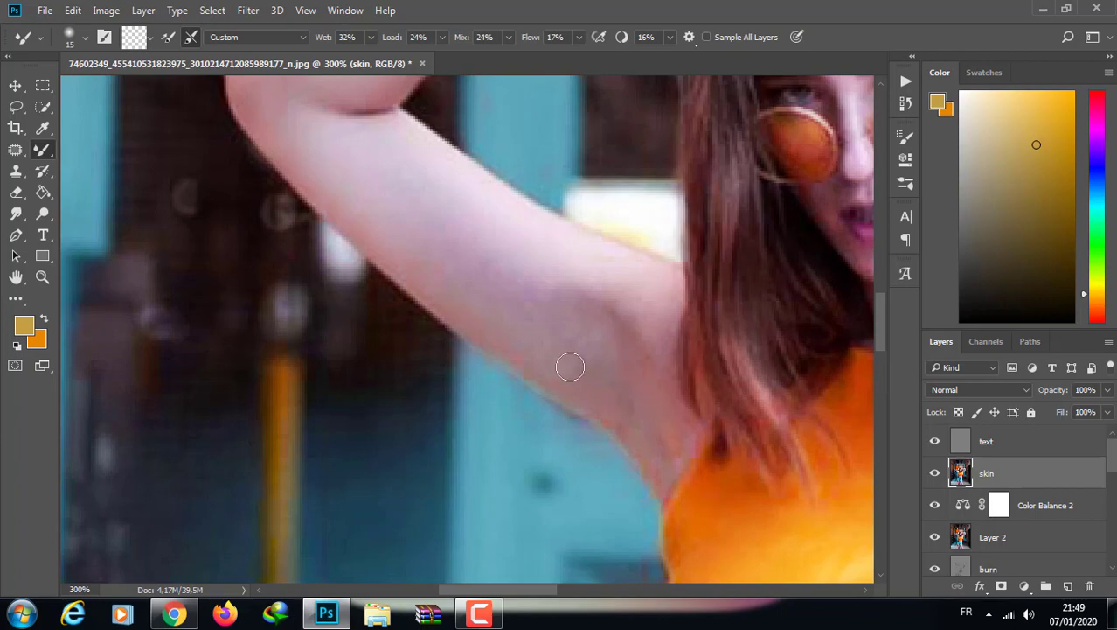
scroll(573, 372, "down", 2, "alt")
scroll(569, 368, "down", 1, "alt")
scroll(463, 341, "up", 2, "alt")
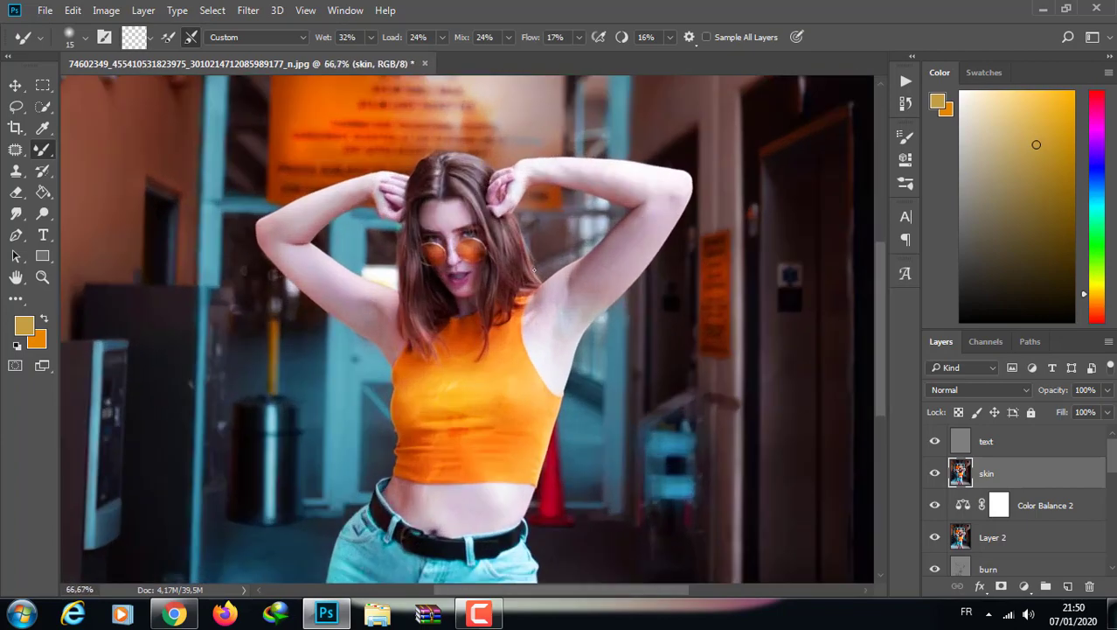
scroll(463, 341, "up", 1, "alt")
scroll(878, 289, "up", 2)
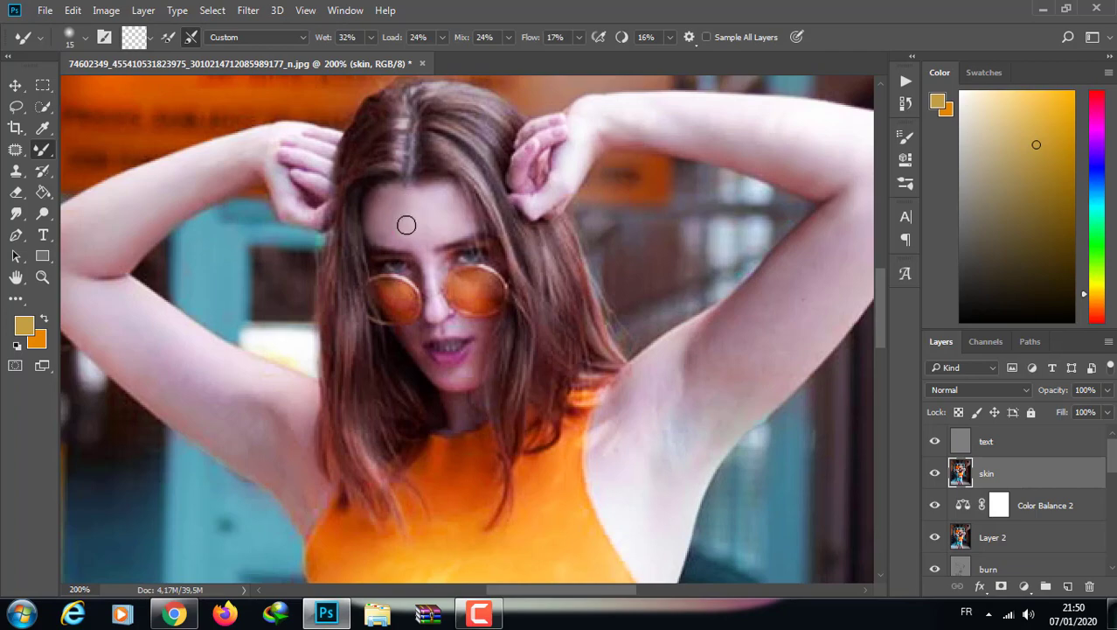
scroll(391, 207, "down", 3, "alt")
scroll(430, 110, "down", 2, "alt")
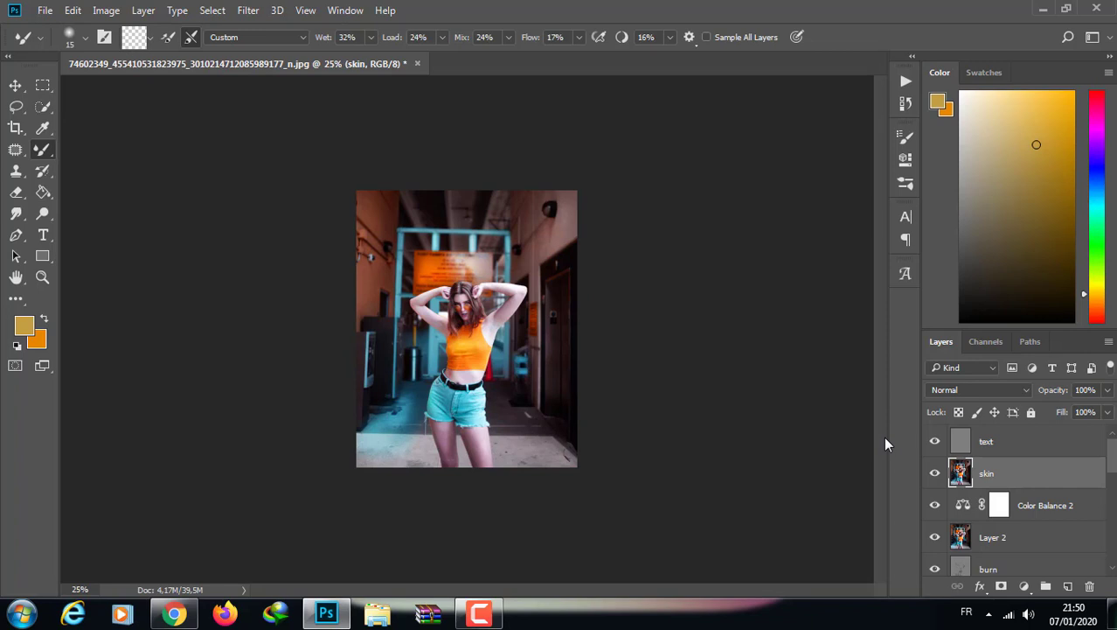
Stamp visible layers into Layer 3 and group the working layers below into Group 1
left_click(978, 446)
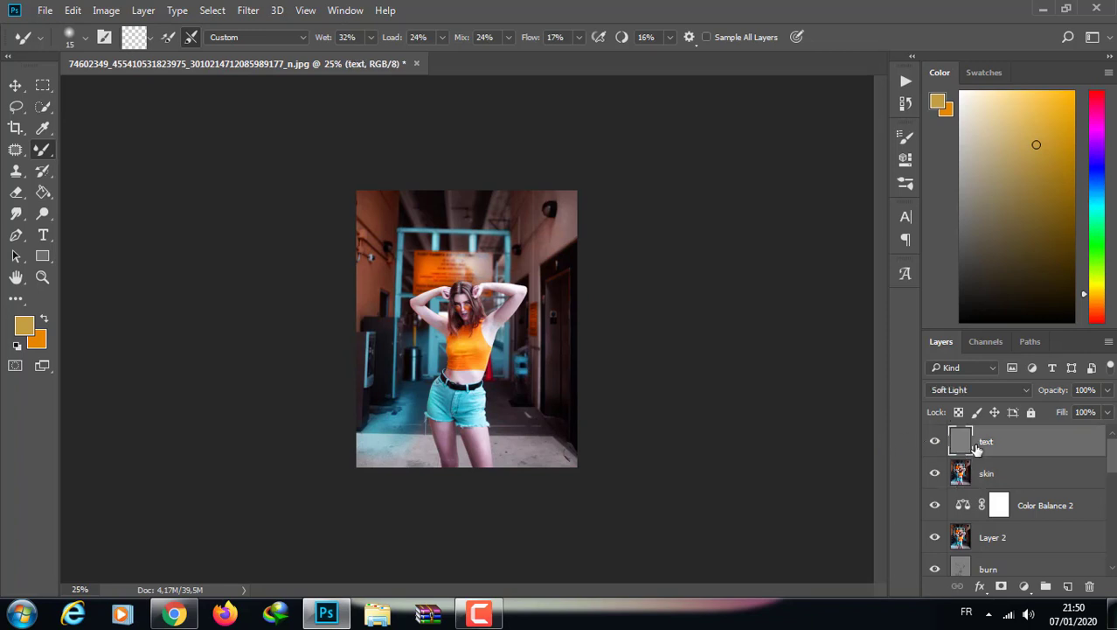
key("ctrl+shift+alt+e")
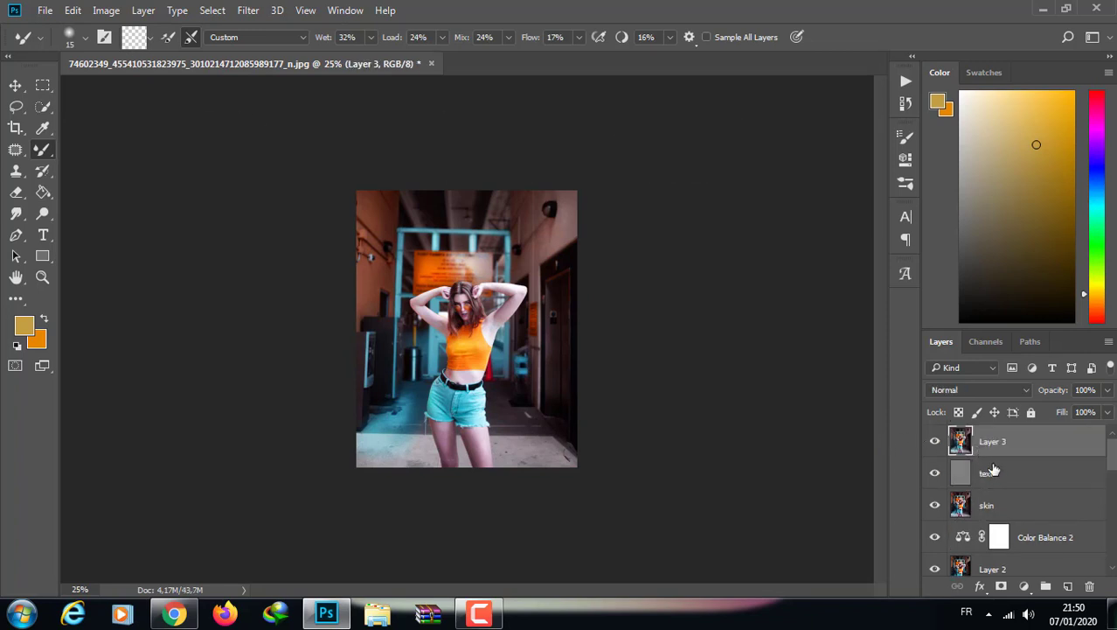
left_click(997, 479)
left_click_drag(1112, 455, 1111, 585)
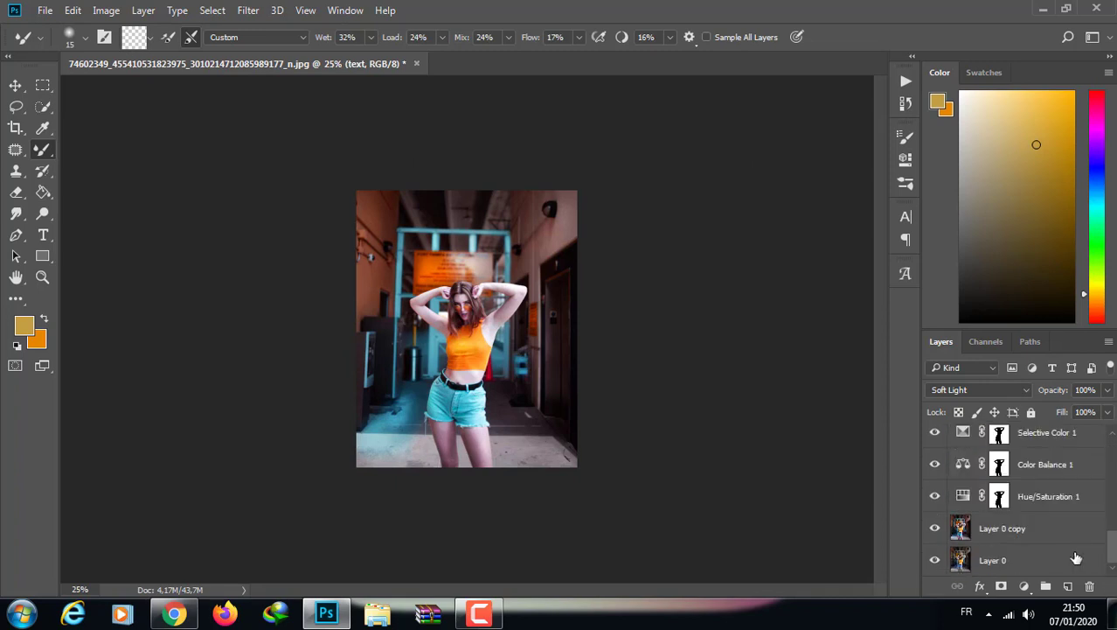
left_click(1025, 541, "shift")
left_click(1047, 586)
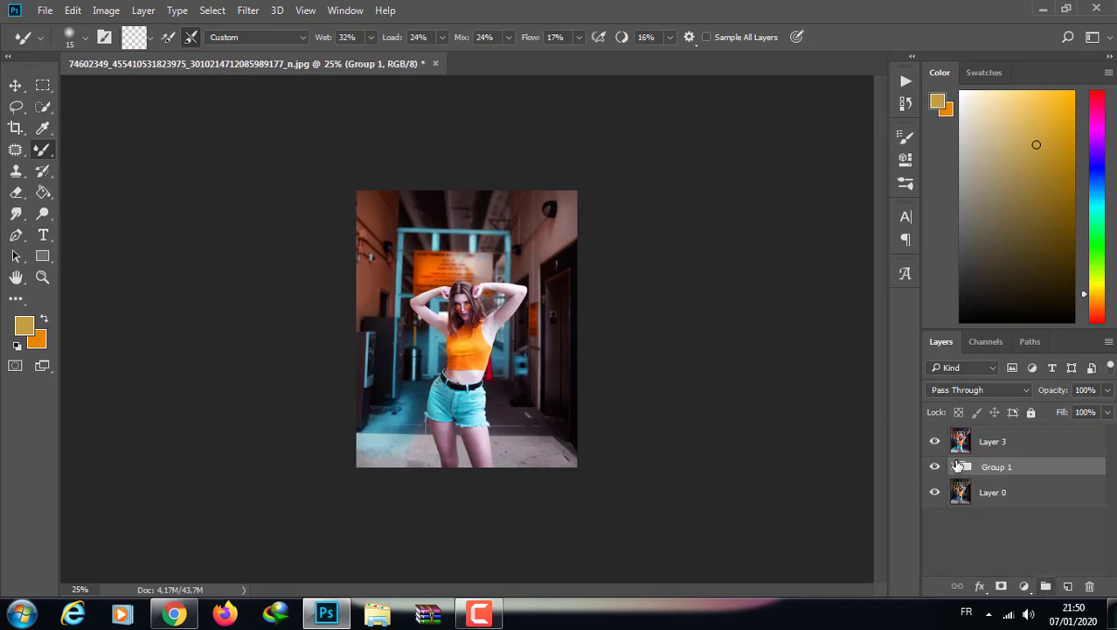
Hide Group 1 and toggle Layer 3 on and off to compare with the original
left_click(935, 468)
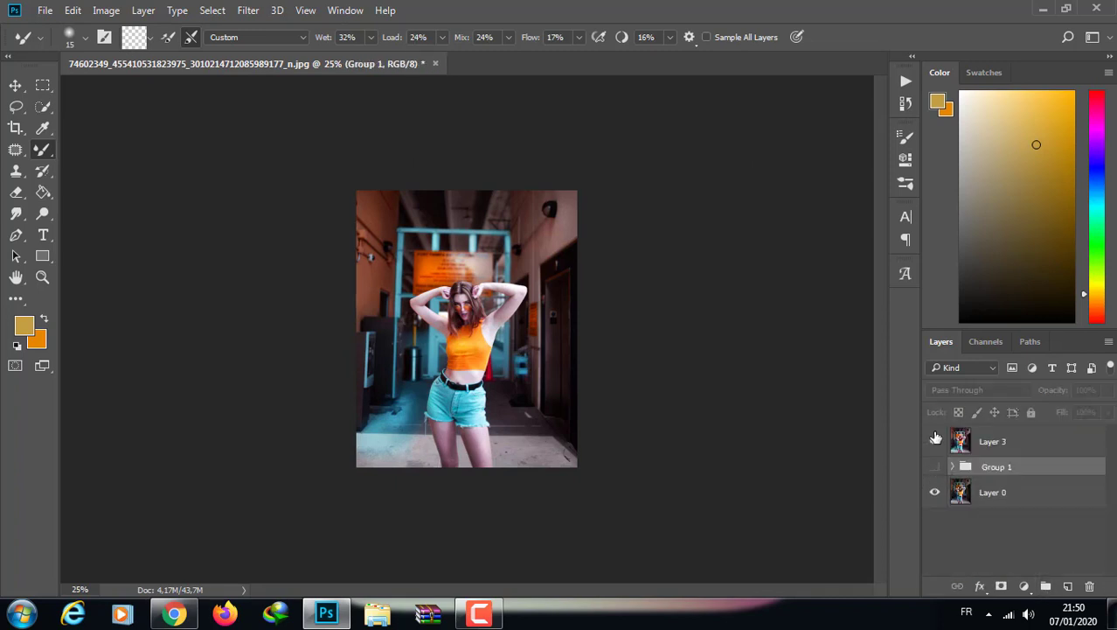
key("ctrl+plus")
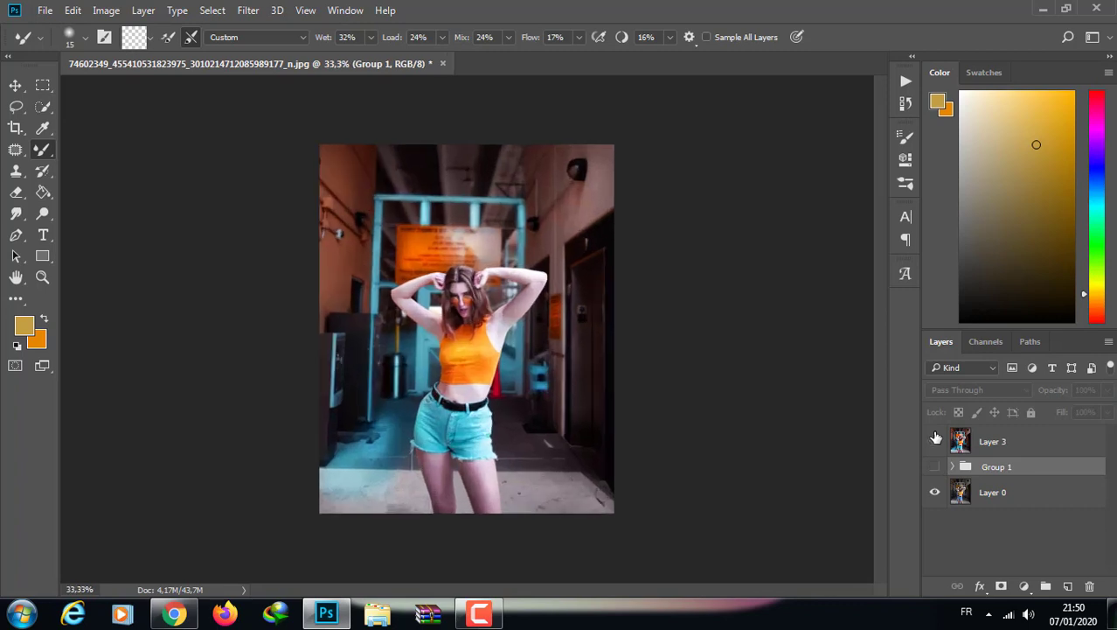
left_click(934, 441)
left_click(935, 440)
left_click(934, 440)
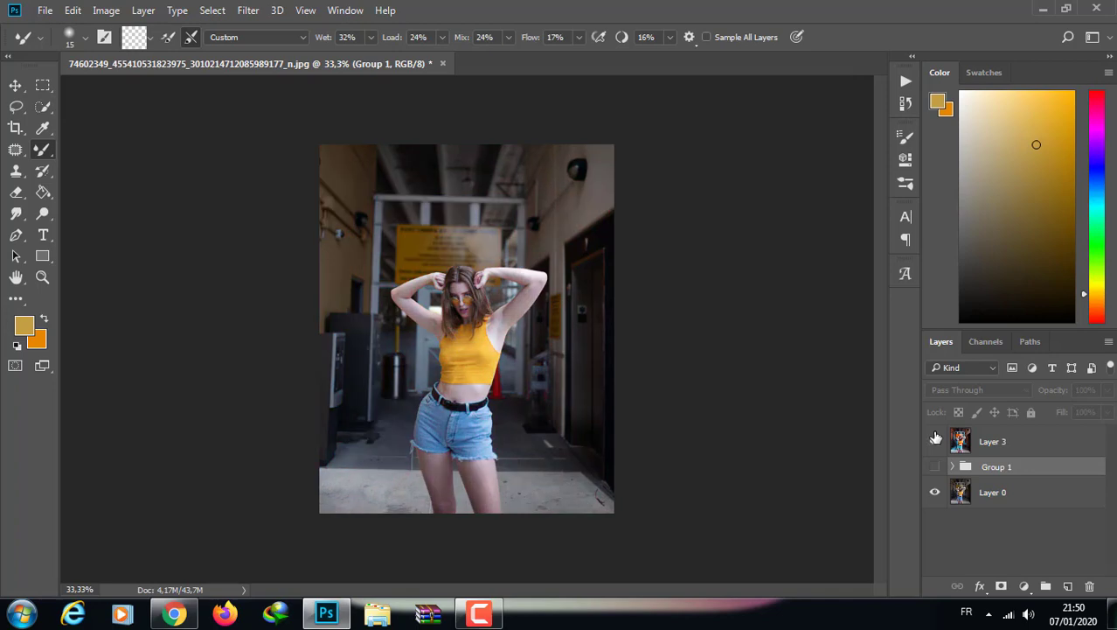
left_click(935, 441)
left_click(992, 441)
left_click(1024, 585)
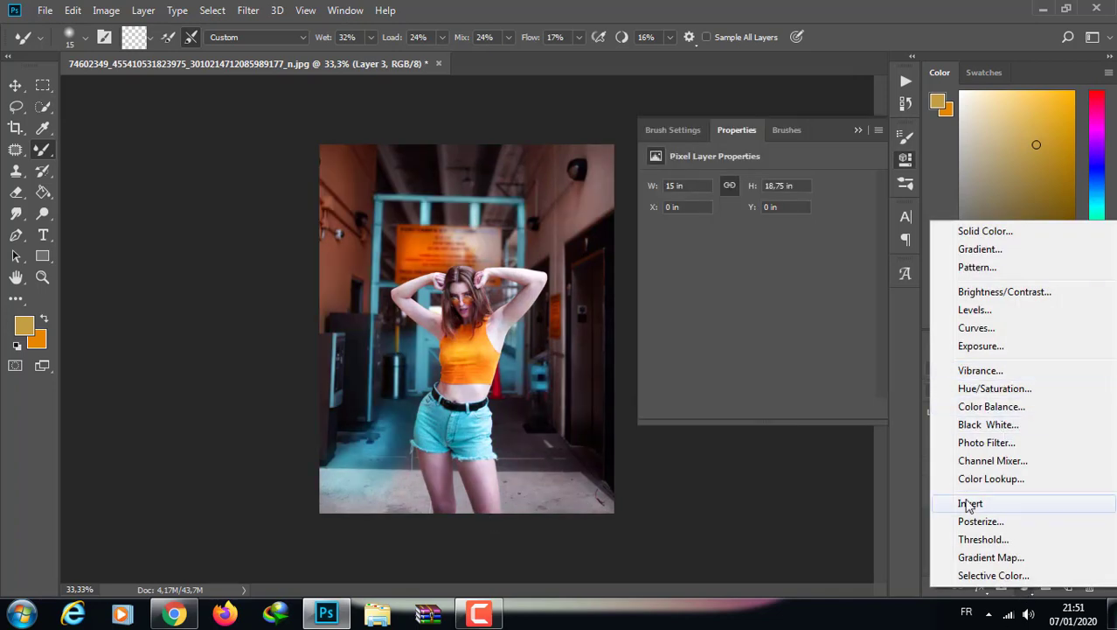
Add a Curves 1 adjustment with a bent curve and invert its mask to black
left_click(1000, 329)
mouse_move(777, 304)
left_mouse_down()
mouse_move(789, 320)
mouse_move(738, 292)
left_mouse_up()
left_click(1000, 441)
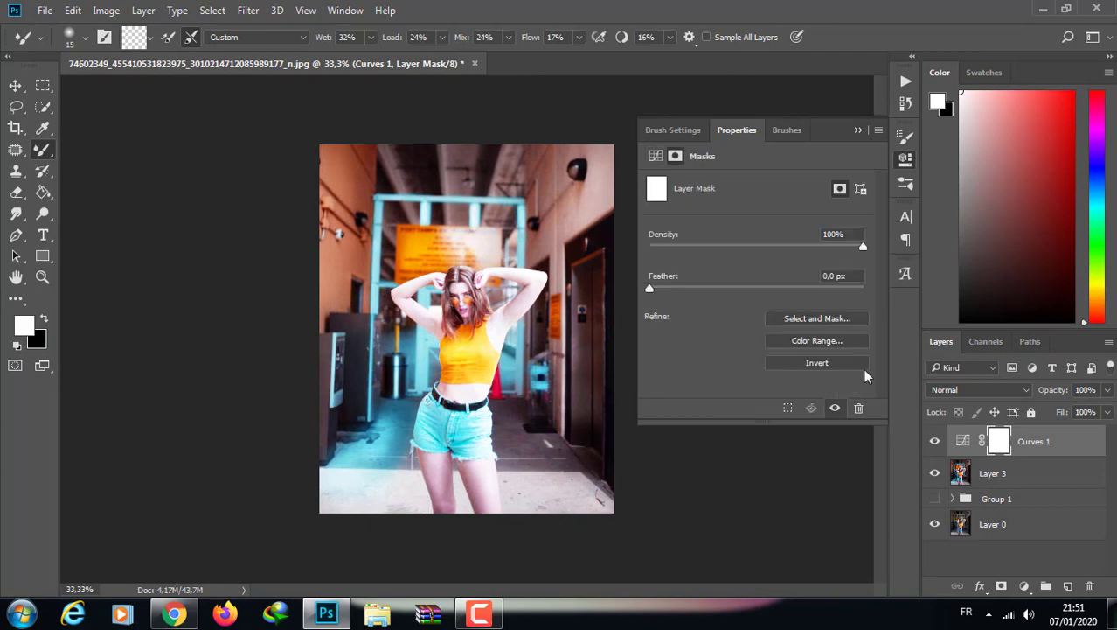
left_click(862, 366)
Paint the curve back onto the orange top with a 102 px brush, then at 61% opacity
left_click(100, 149)
left_click(69, 37)
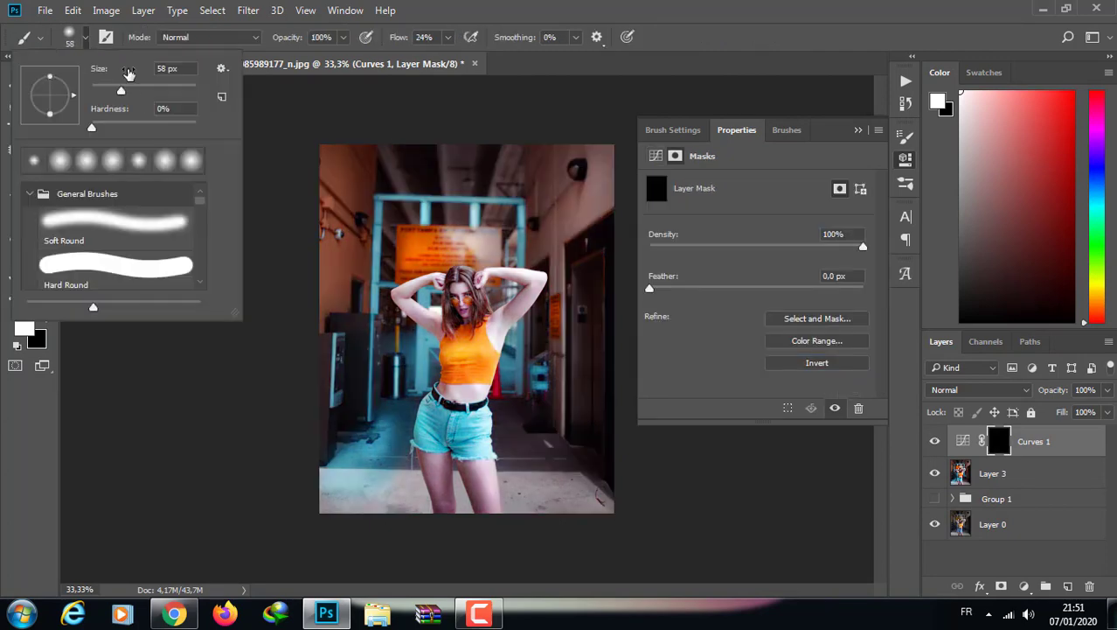
type("102")
key("Return")
key("ctrl+plus")
mouse_move(495, 353)
left_mouse_down()
mouse_move(449, 399)
mouse_move(457, 350)
left_mouse_up()
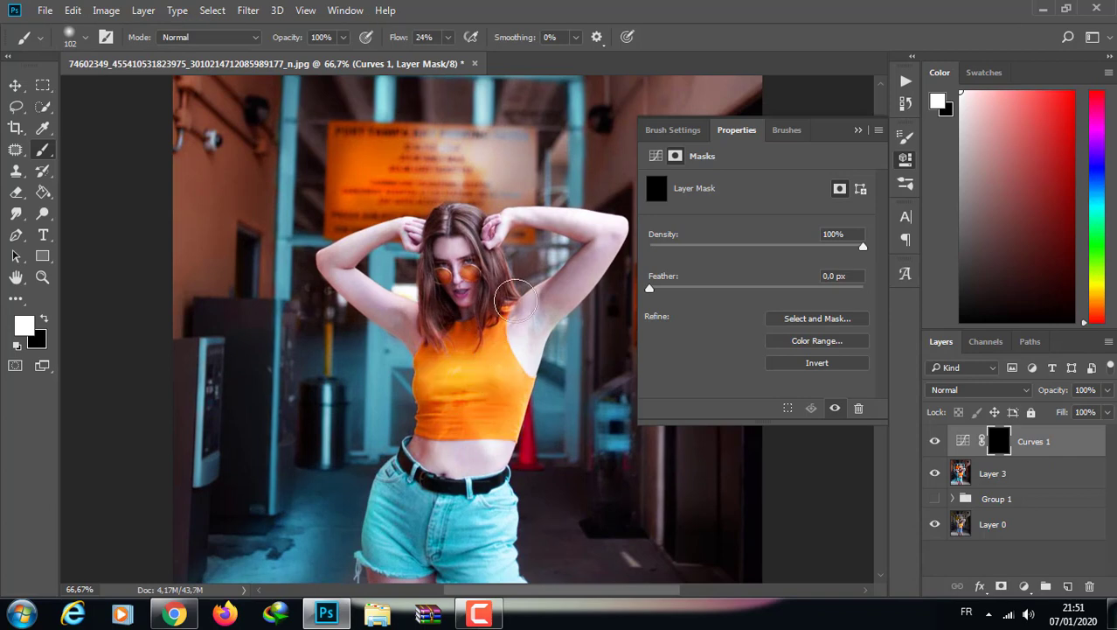
key("6")
key("1")
mouse_move(467, 369)
left_mouse_down()
mouse_move(492, 394)
mouse_move(439, 366)
left_mouse_up()
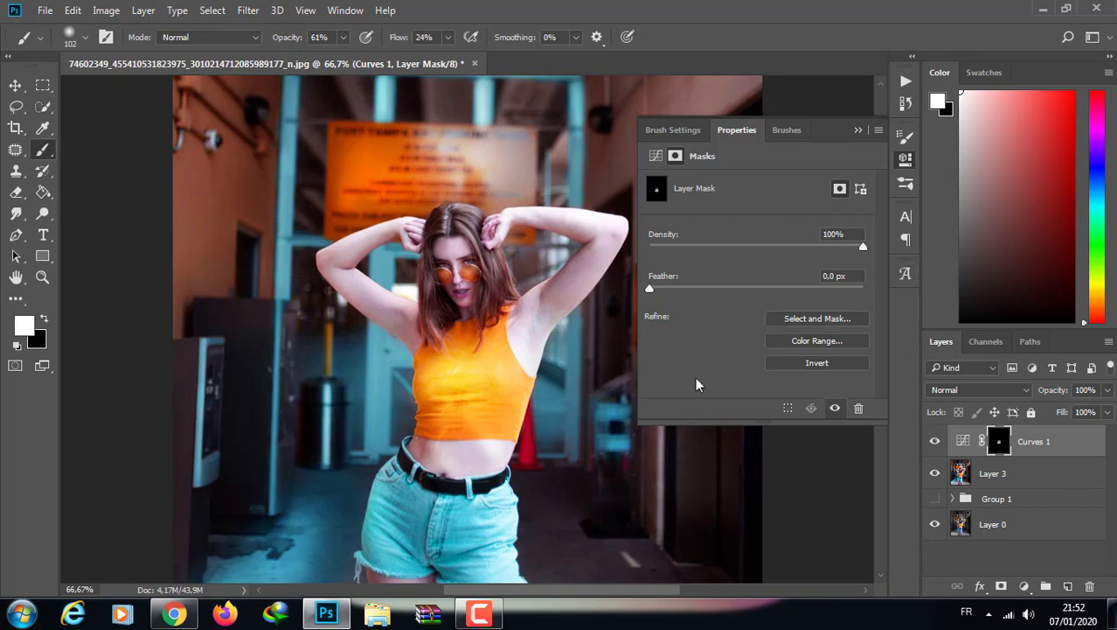
left_click(906, 158)
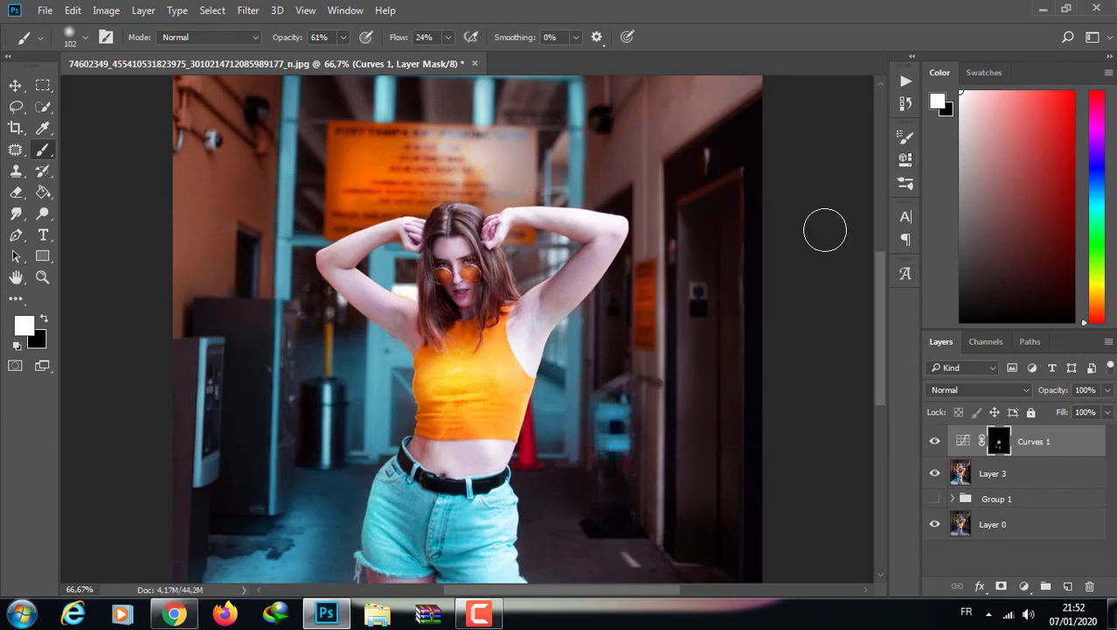
Paint the curve onto both sunglasses lenses with an 18 px brush
scroll(622, 280, "down", 1)
scroll(483, 247, "up", 3)
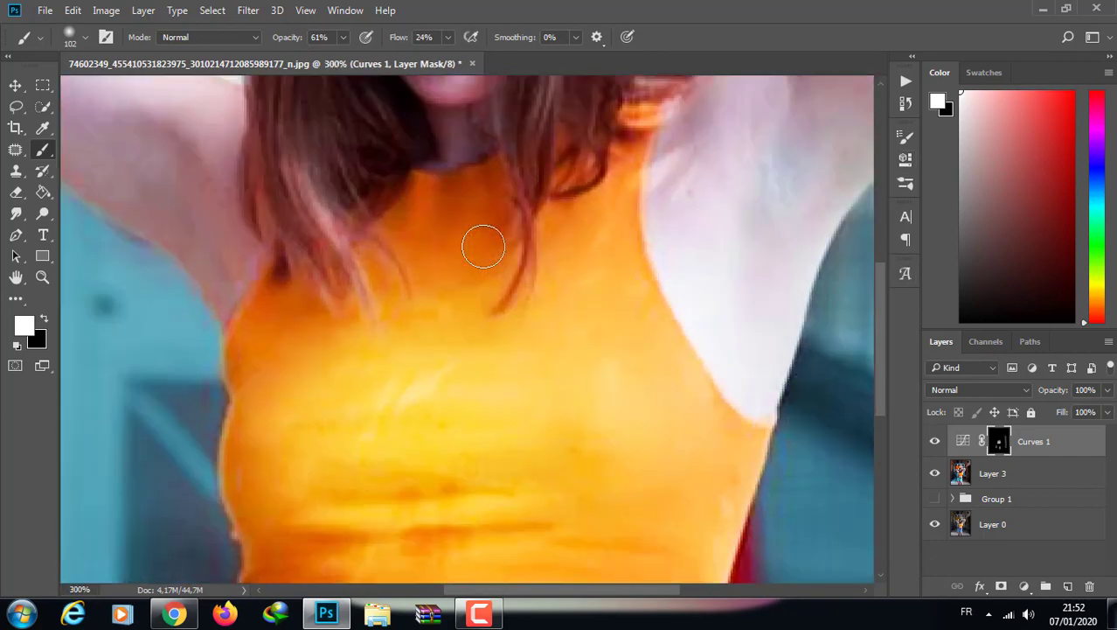
left_click_drag(881, 349, 879, 272)
left_click(83, 37)
left_click_drag(109, 94, 35, 94)
key("Return")
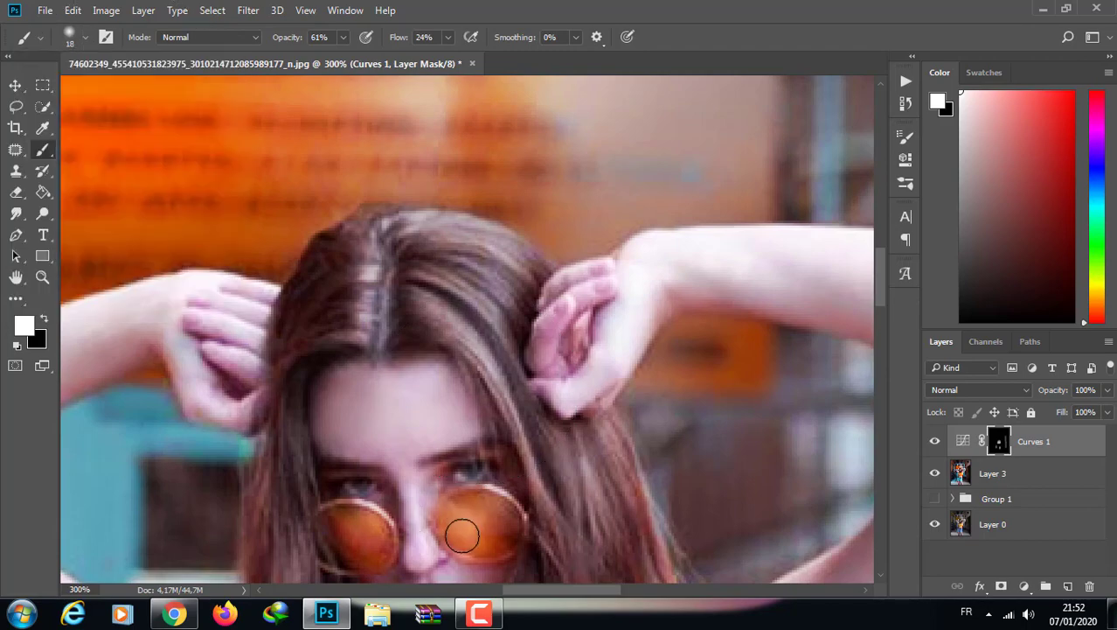
left_click_drag(462, 535, 474, 529)
left_click_drag(384, 542, 365, 516)
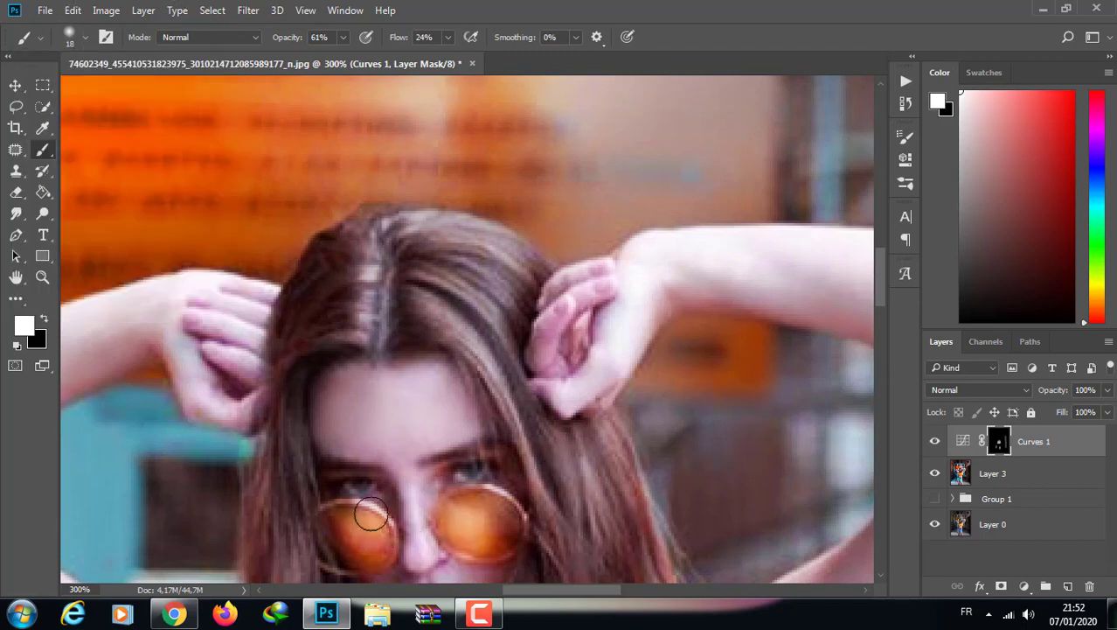
Softly paint the left and right alley walls with a 44 px brush at 27% opacity
scroll(370, 515, "down", 4)
scroll(370, 515, "down", 1)
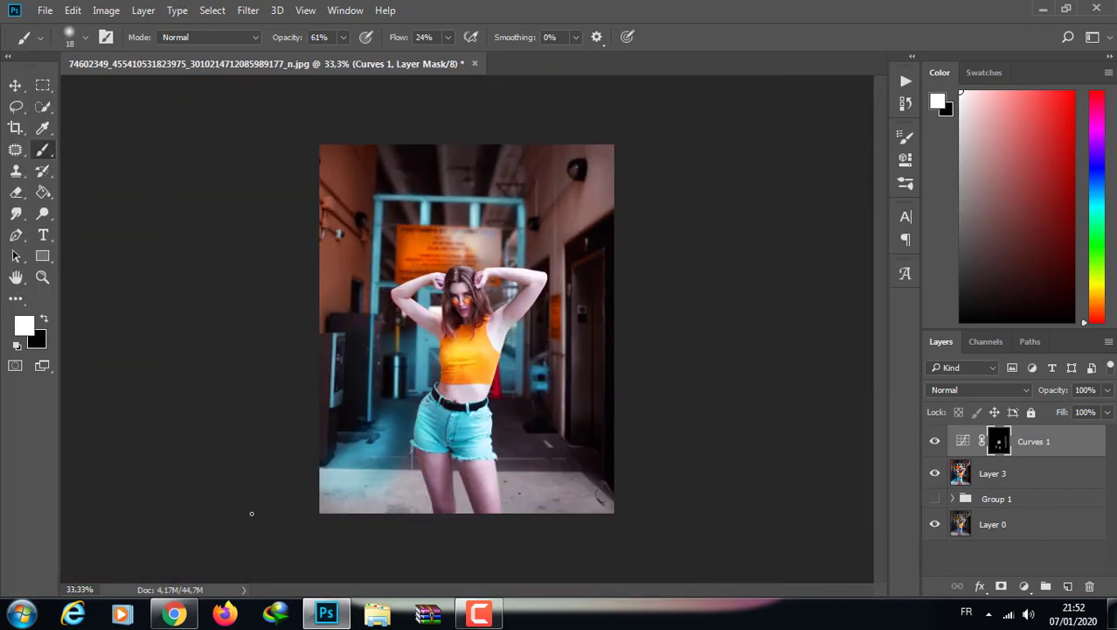
left_click(84, 37)
left_click_drag(99, 90, 114, 90)
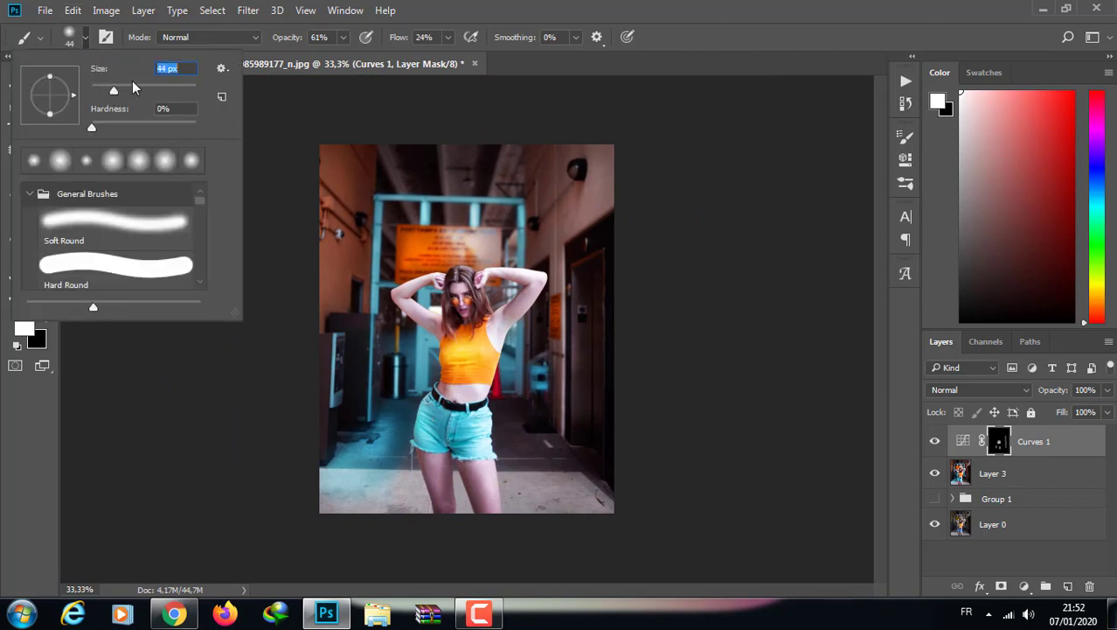
type("70")
key("Return")
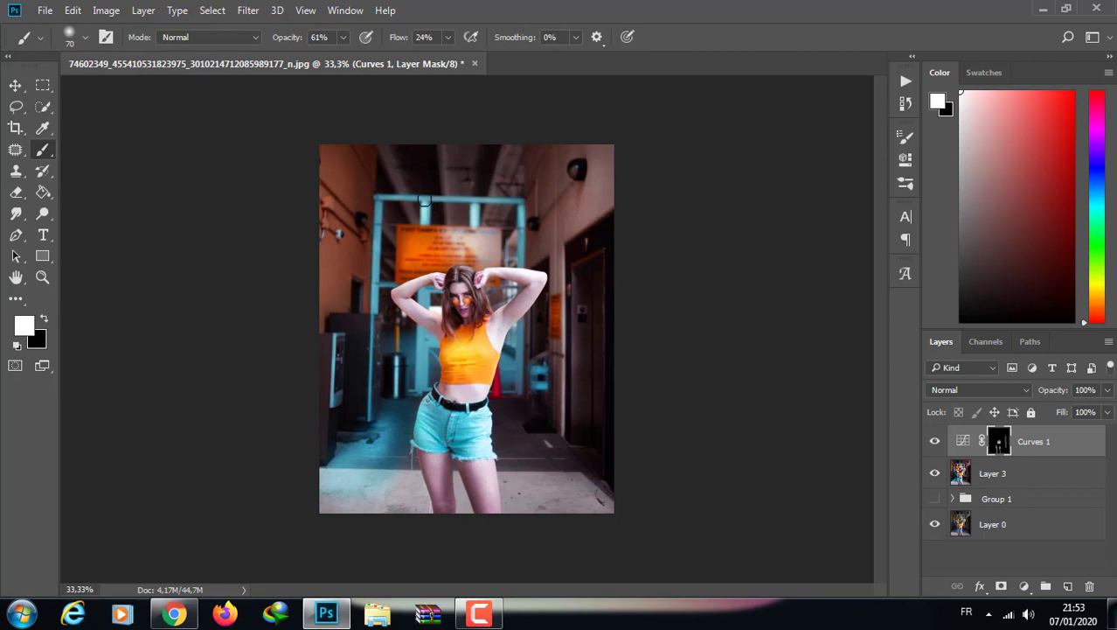
left_click(84, 37)
left_click_drag(342, 40, 312, 54)
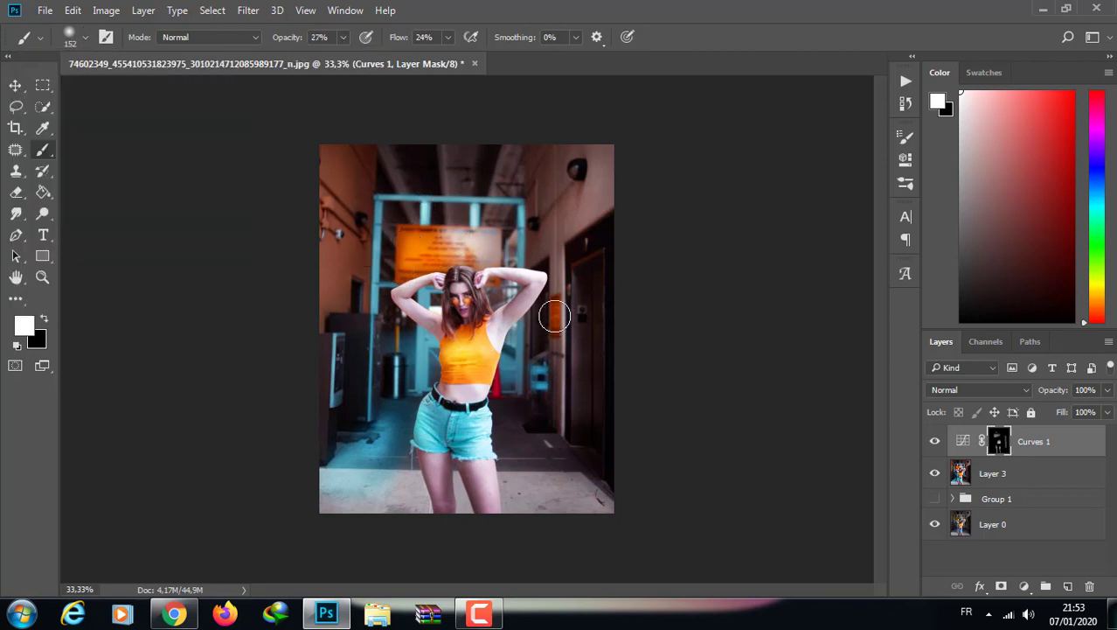
left_click_drag(387, 429, 349, 479)
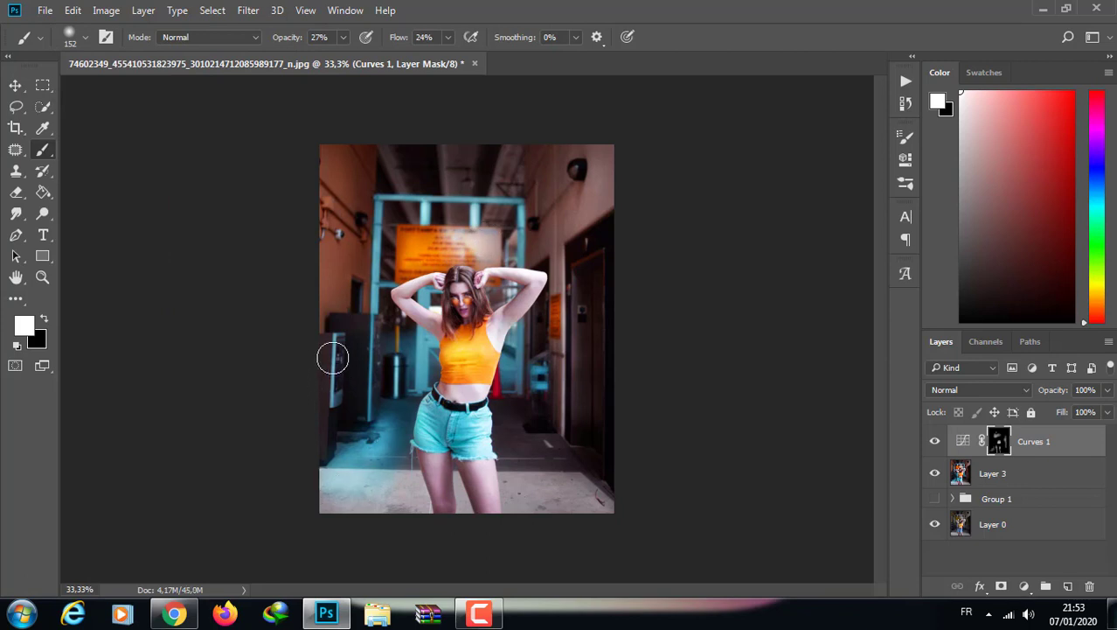
left_click_drag(580, 204, 568, 171)
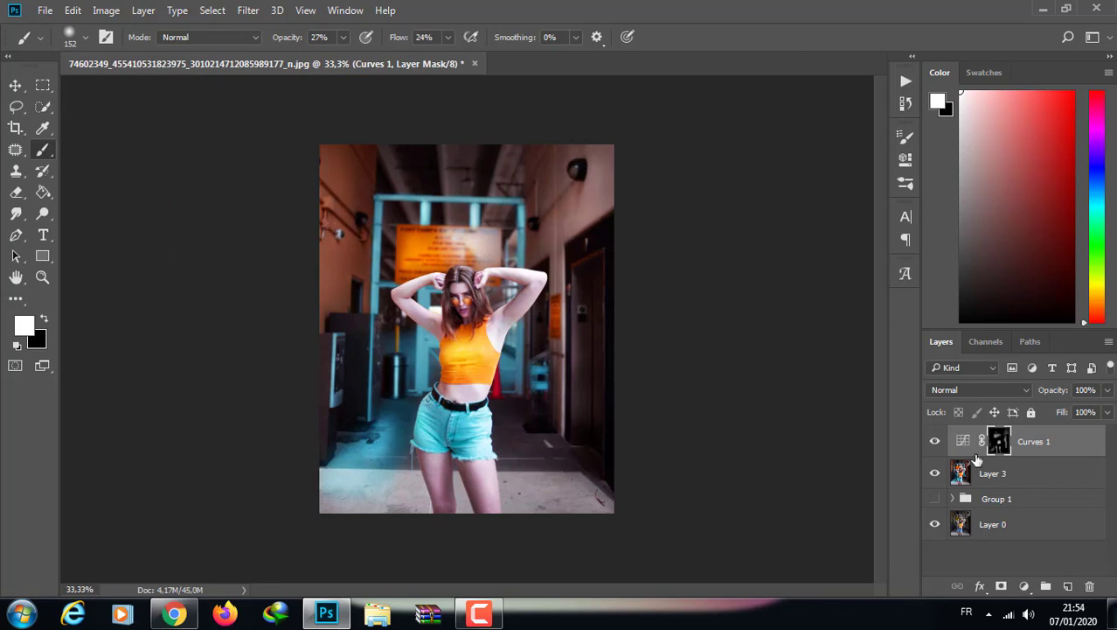
Stamp all visible layers into a new Layer 4 and expand Group 1
key("ctrl+shift+alt+e")
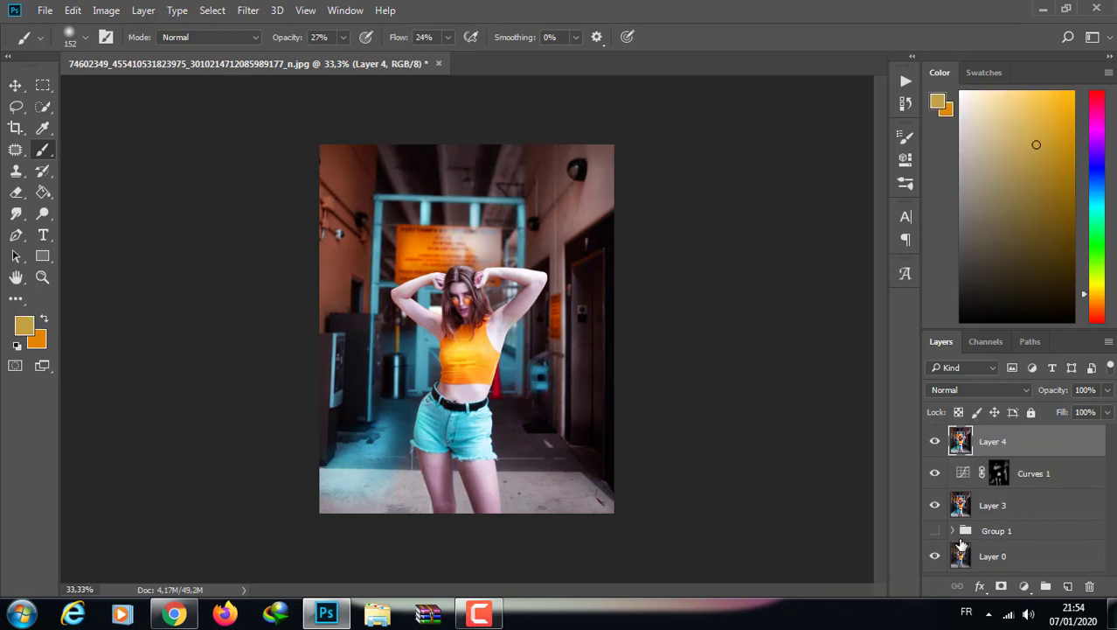
left_click(954, 531)
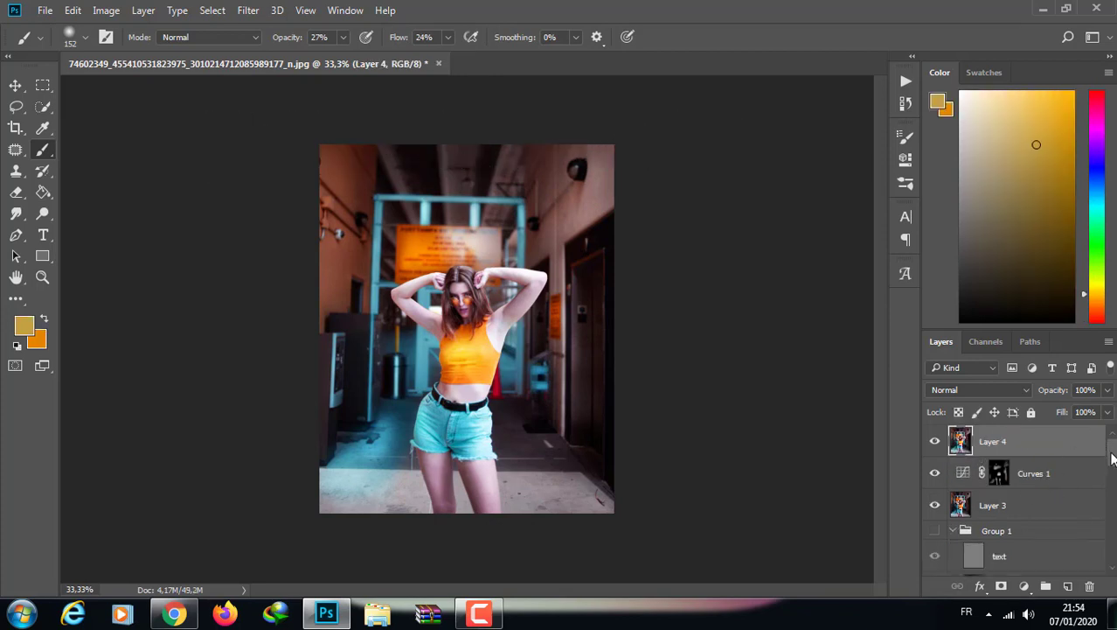
left_click_drag(1113, 458, 1112, 526)
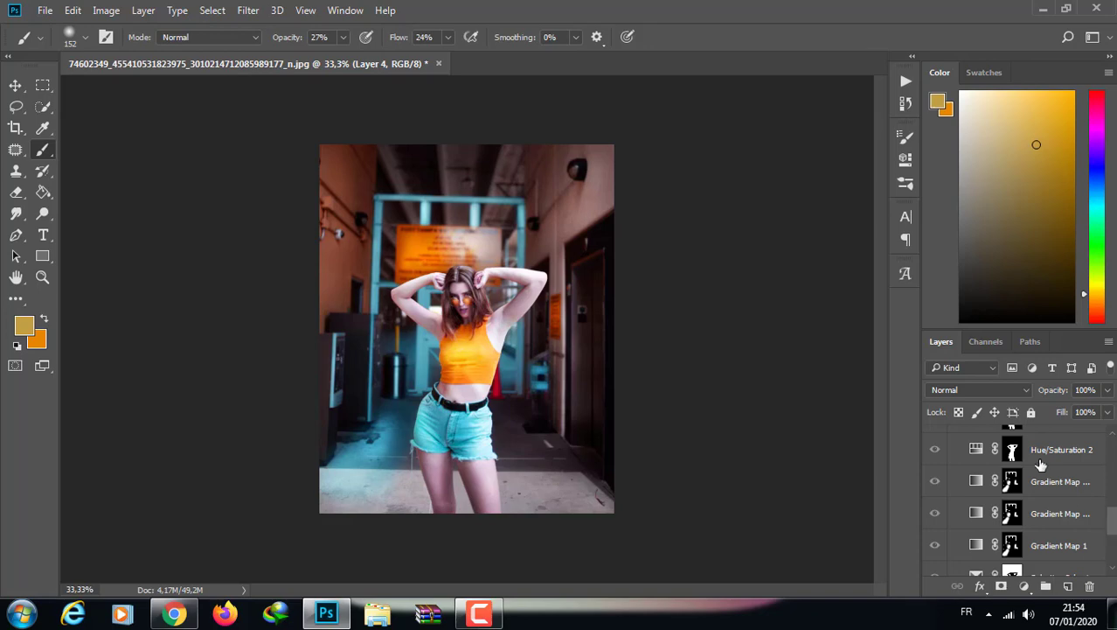
Load the woman's selection from the Hue/Saturation 2 mask and select Layer 4
right_click(1026, 457)
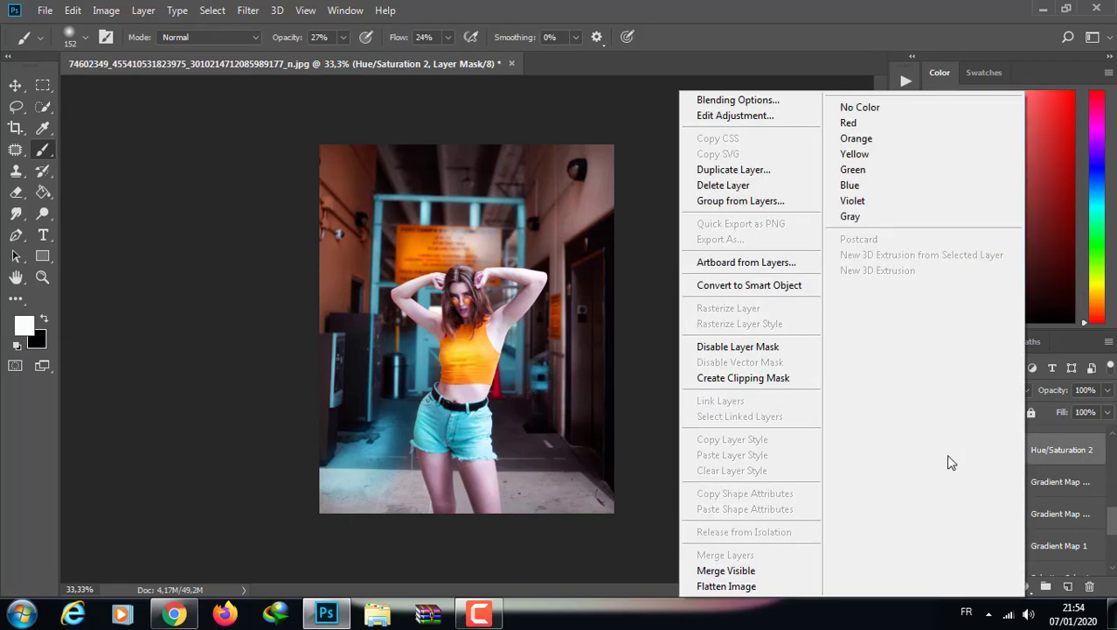
left_click(1044, 450)
right_click(1012, 450)
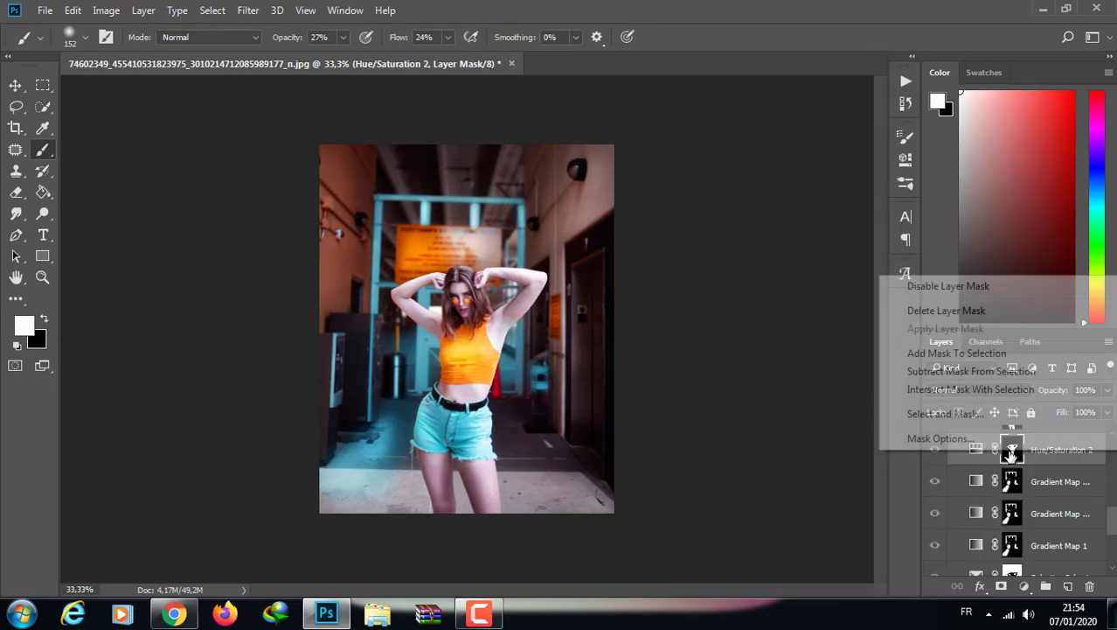
left_click(1002, 376)
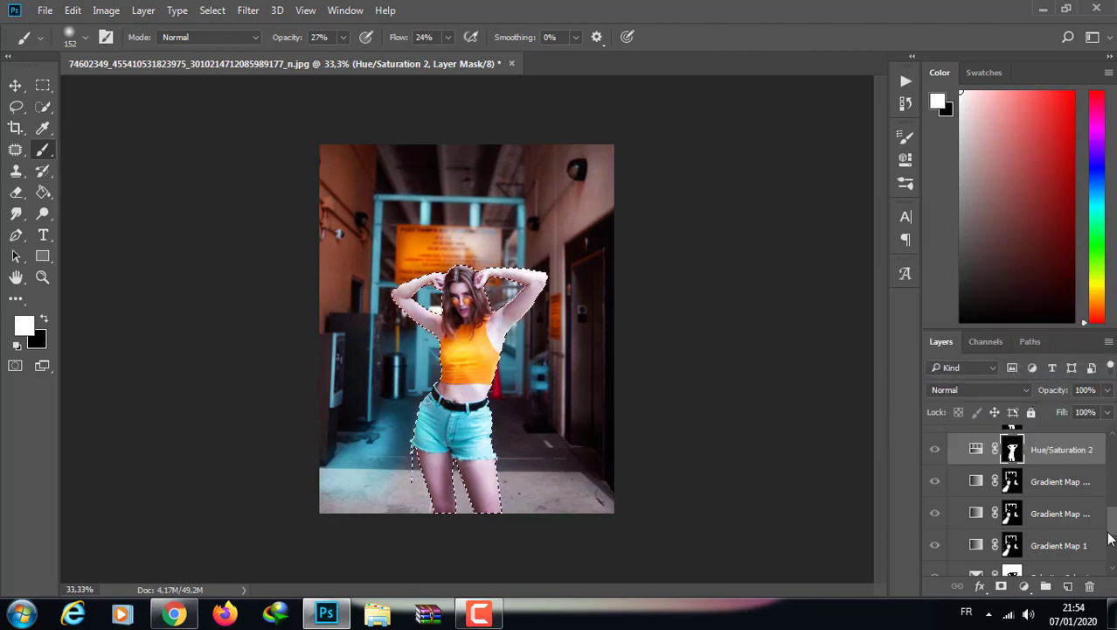
left_click_drag(1108, 536, 1112, 447)
left_click(1047, 448)
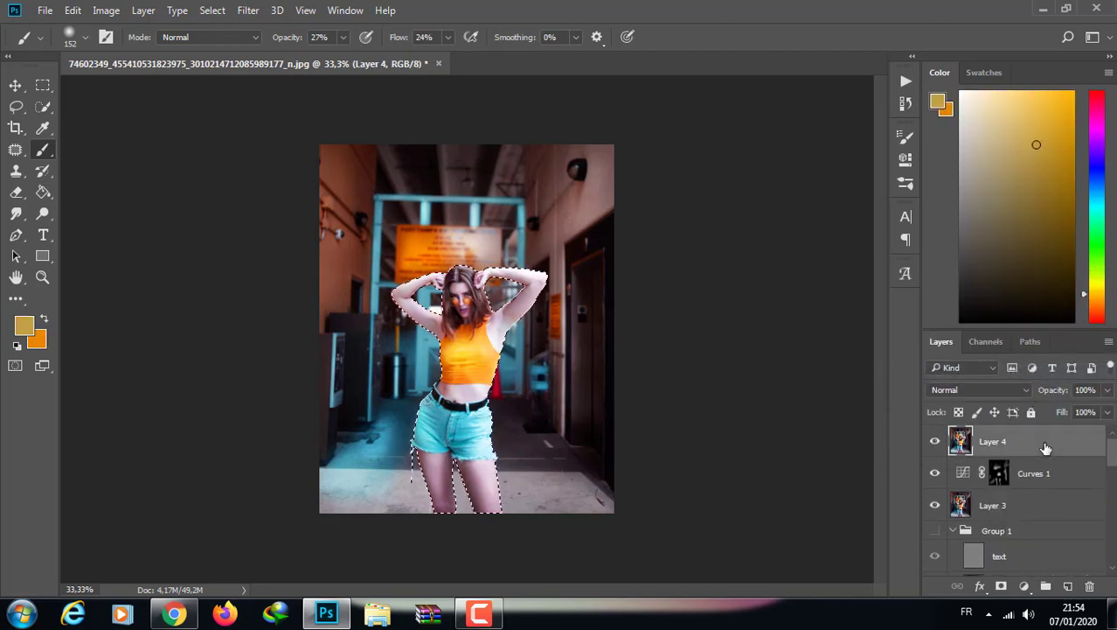
left_click(1025, 587)
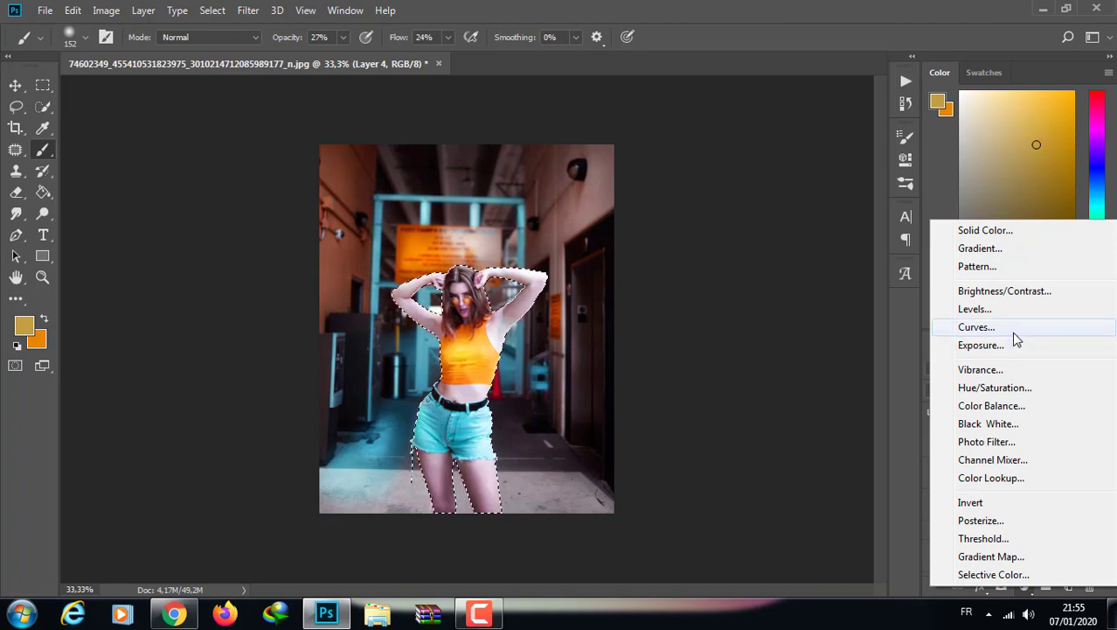
Add Curves 2 with an inverted mask and load that mask as a background selection
left_click(977, 327)
left_click(963, 441)
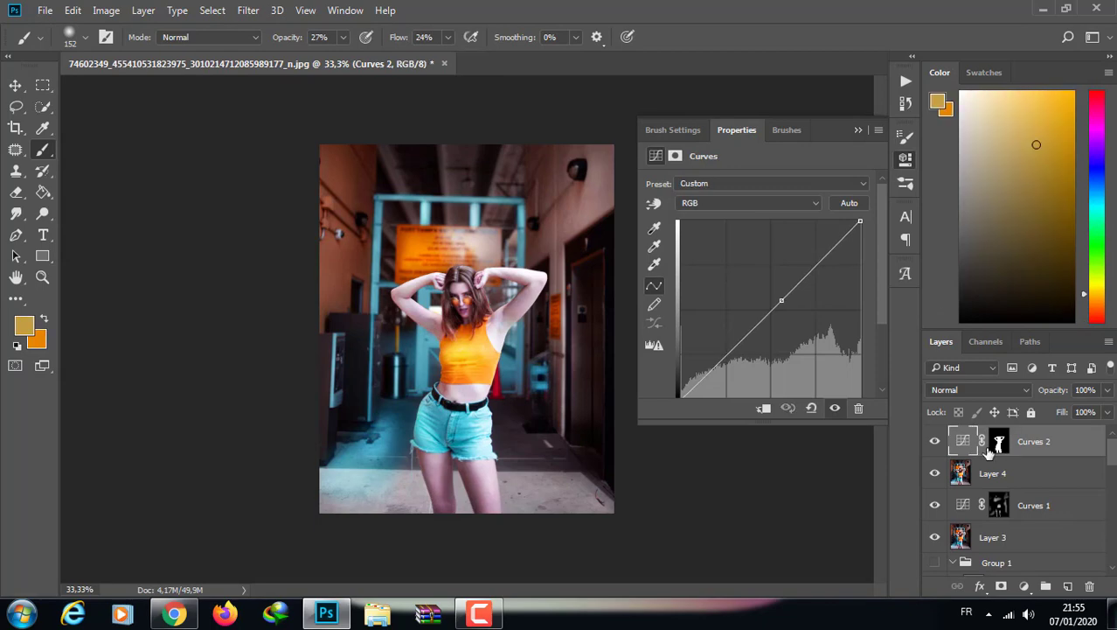
left_click(999, 443)
left_click(848, 370)
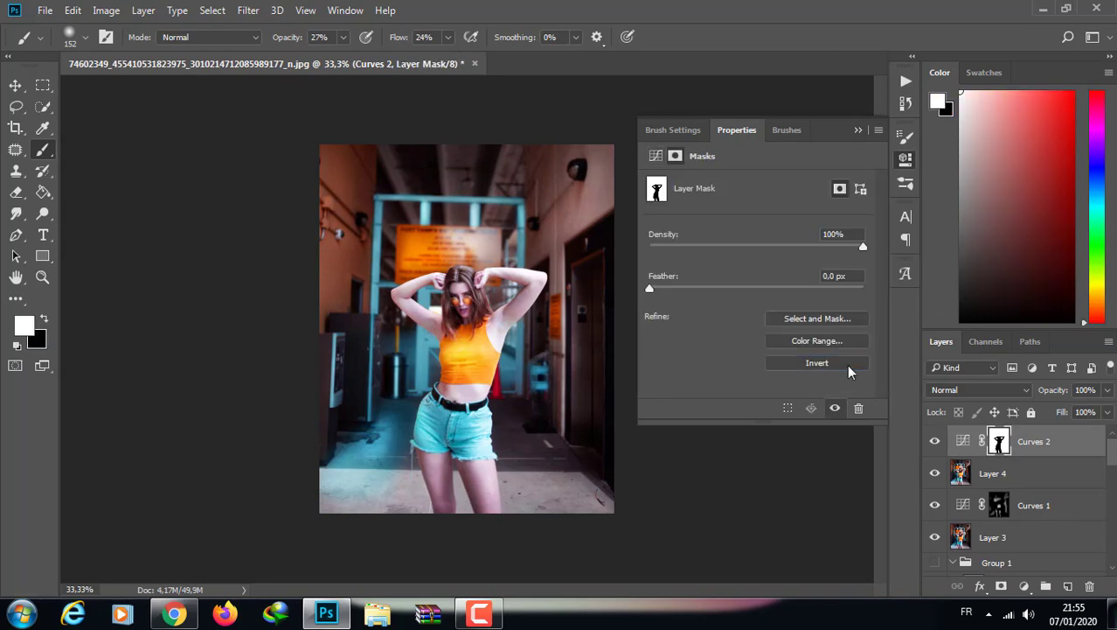
left_click(963, 440)
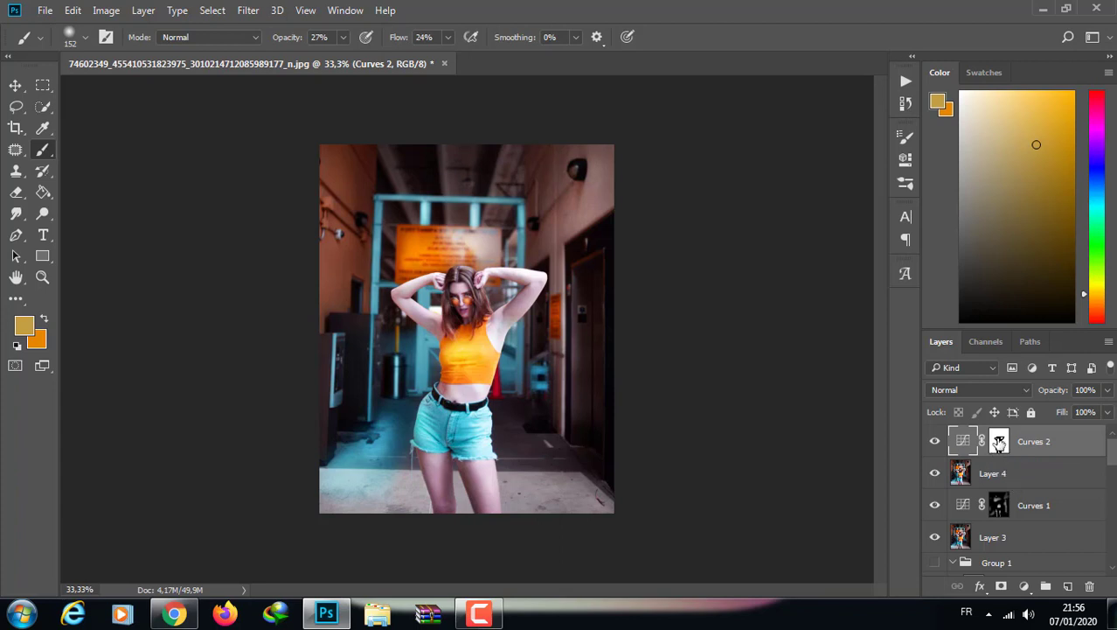
right_click(1000, 442)
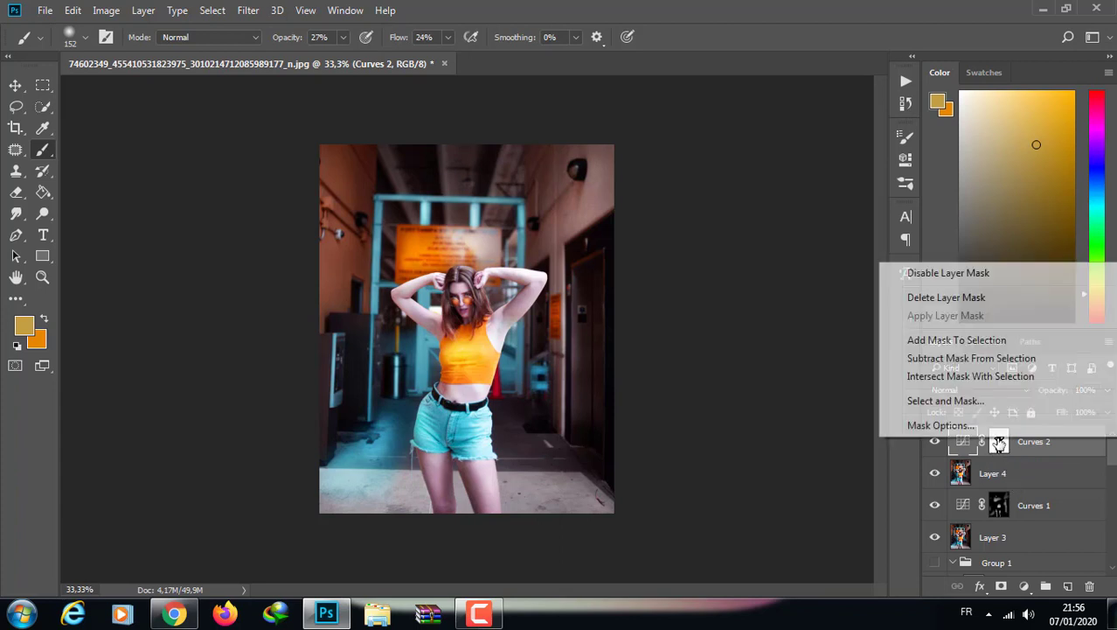
left_click(1009, 362)
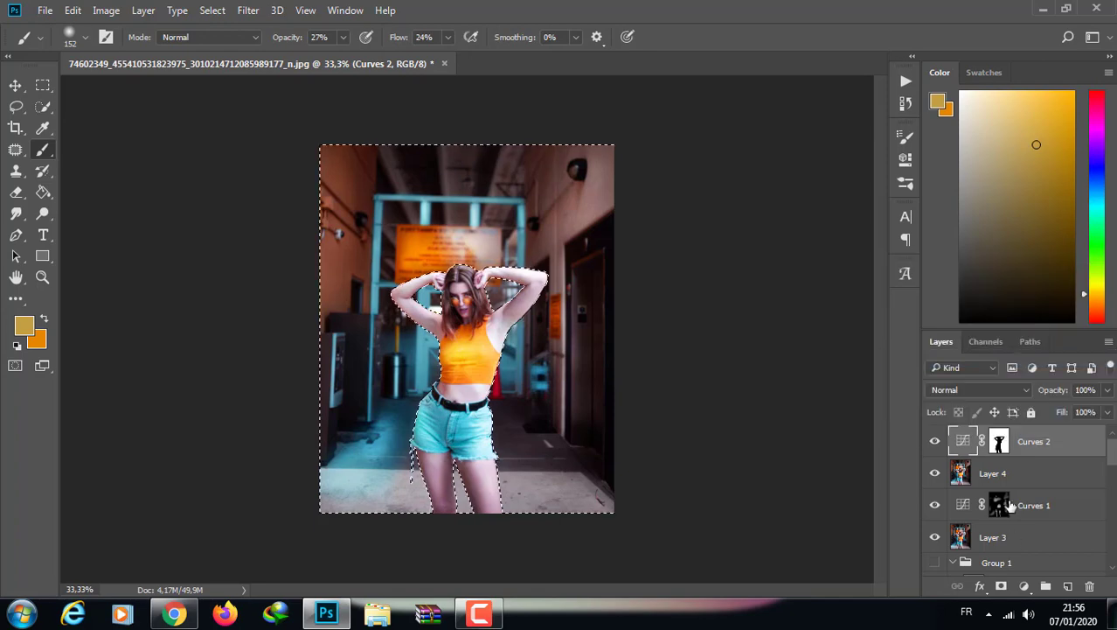
Add a background-only Brightness/Contrast adjustment with contrast 17 and load its mask selection
left_click(1024, 586)
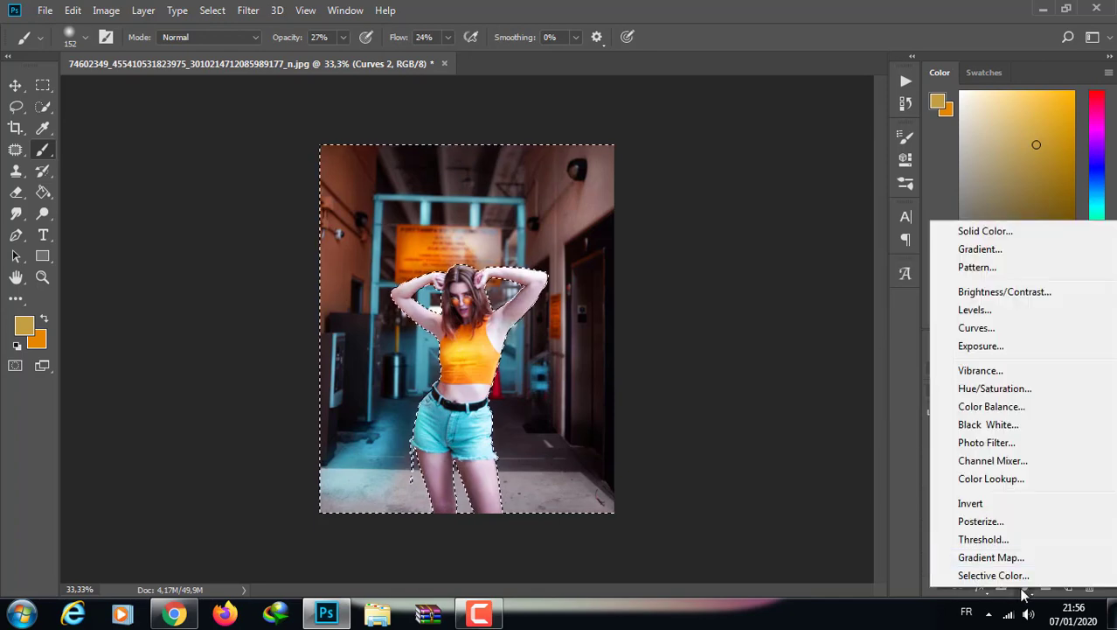
left_click(1011, 298)
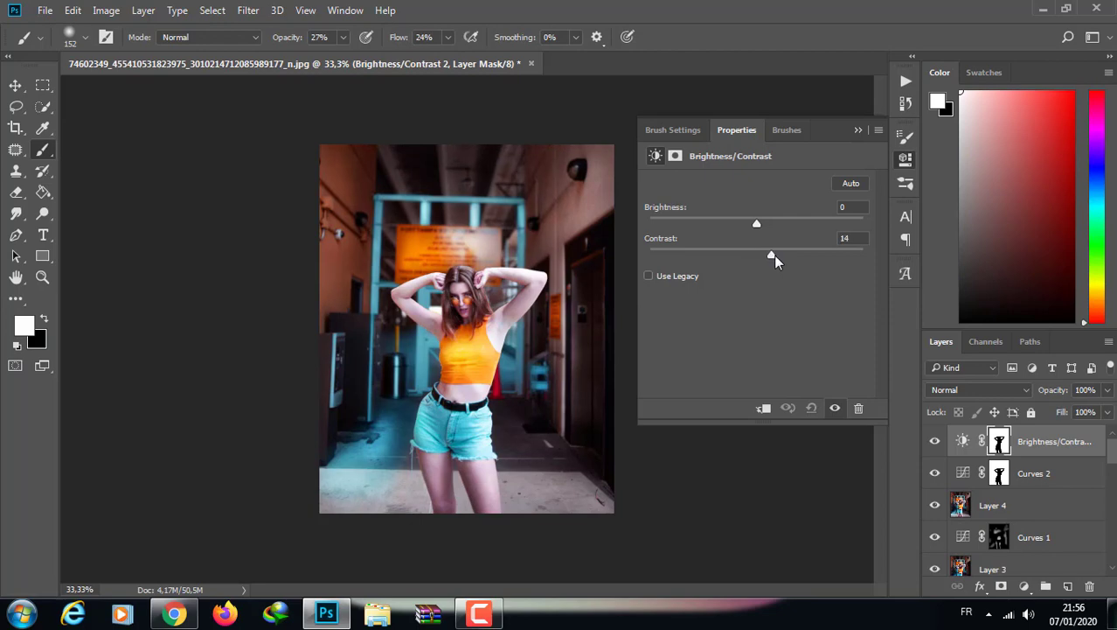
right_click(999, 443)
left_click(988, 335)
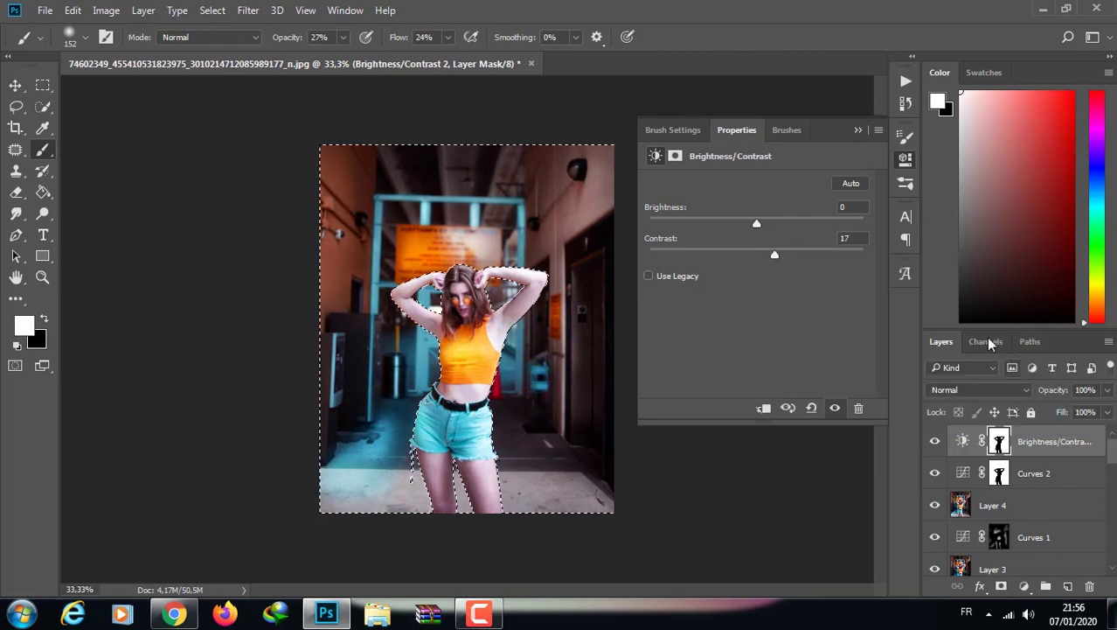
left_click(1024, 586)
Add Gradient Map 2 and recolour its right stop to blue #00aee7
left_click(990, 553)
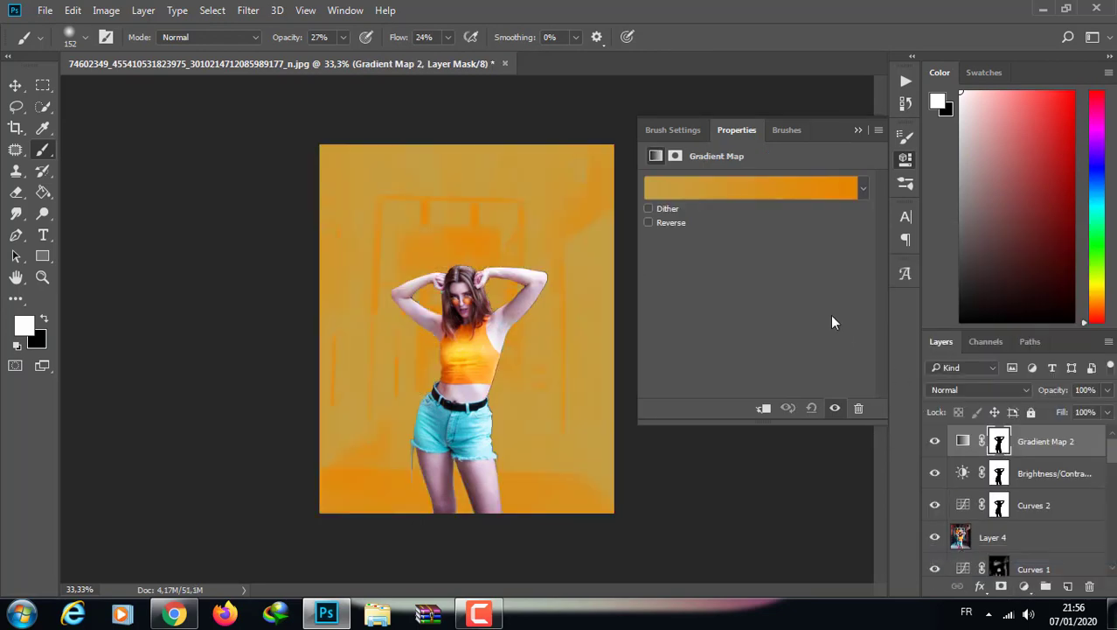
left_click(751, 187)
double_click(771, 351)
mouse_move(842, 421)
left_mouse_down()
mouse_move(842, 314)
mouse_move(846, 351)
left_mouse_up()
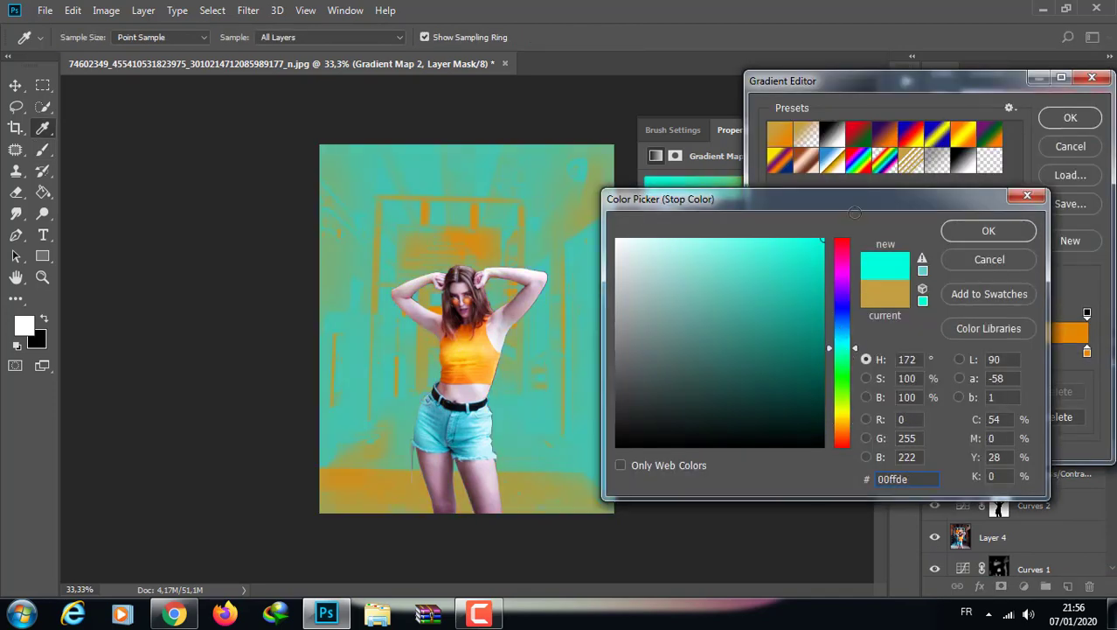
left_click(988, 230)
double_click(1086, 351)
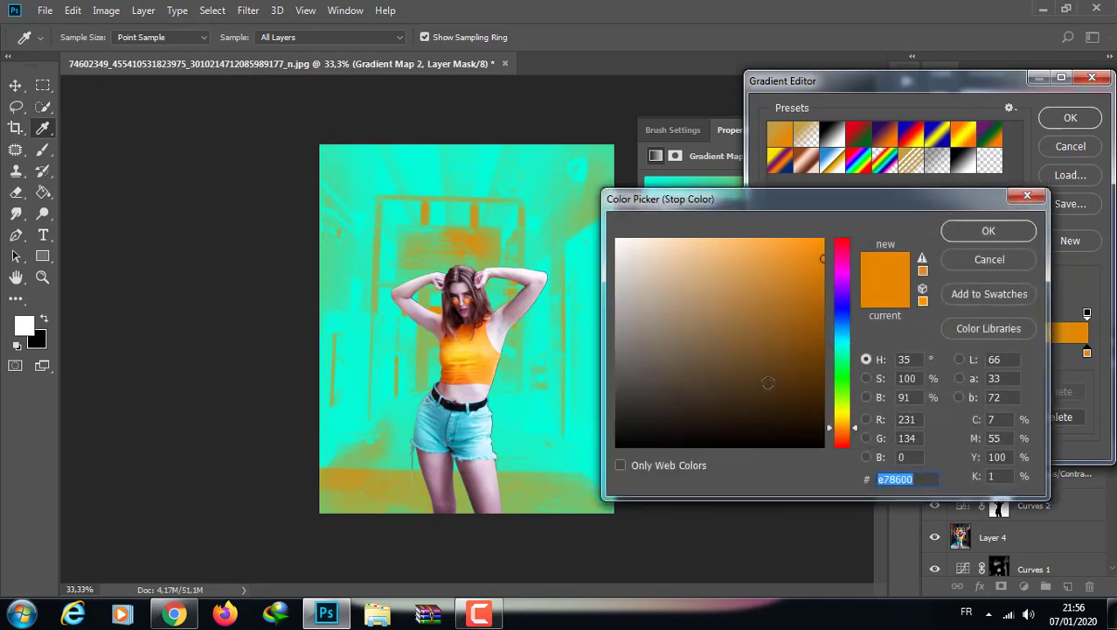
left_click(842, 336)
left_click(1002, 231)
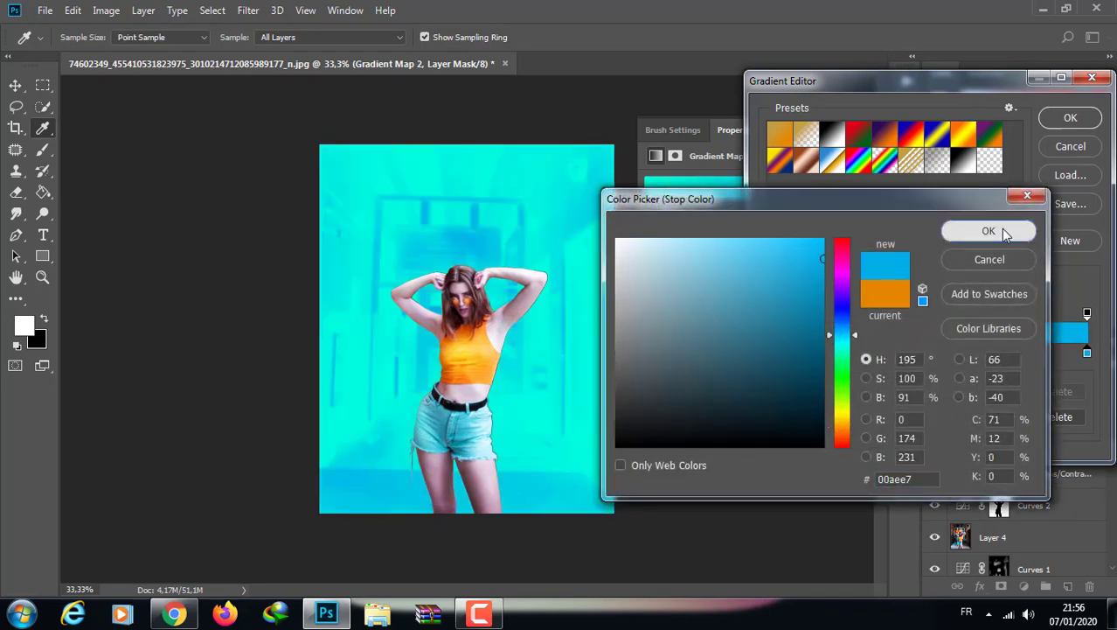
Set the left stop to dark grey #454a49, apply the gradient, and blend in Soft Light
double_click(773, 354)
left_click(630, 386)
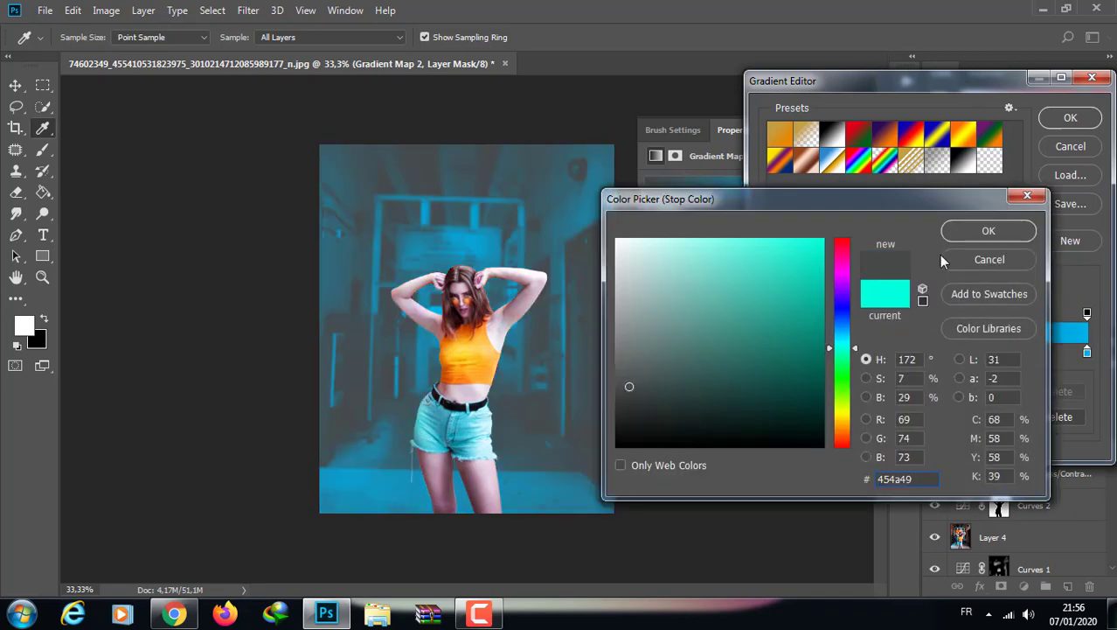
left_click(988, 230)
left_click(1071, 117)
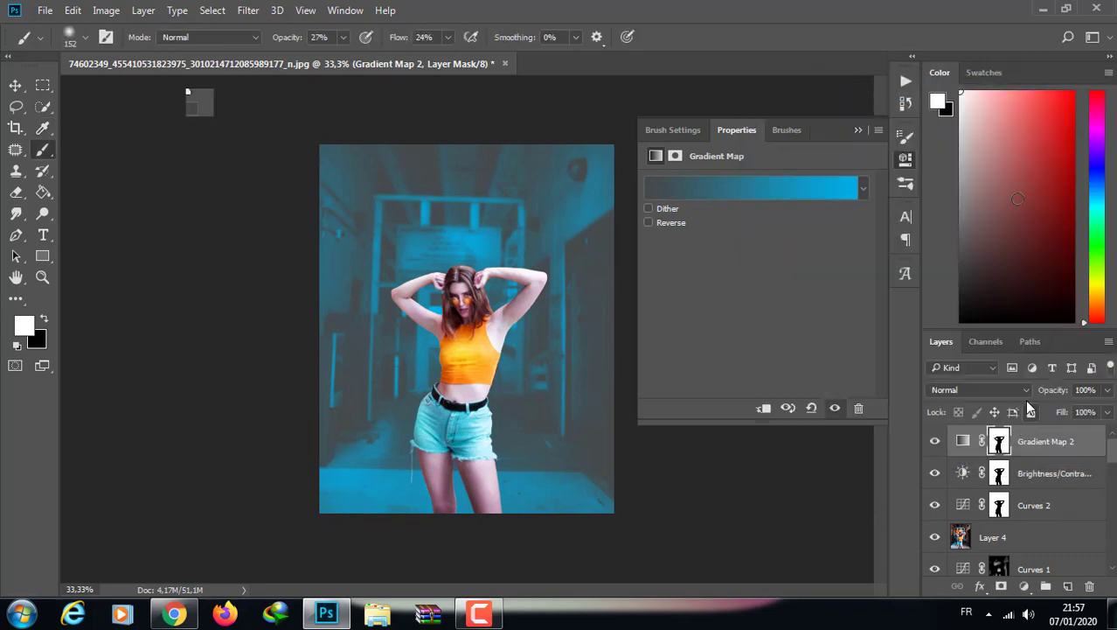
left_click(1023, 390)
left_click(968, 237)
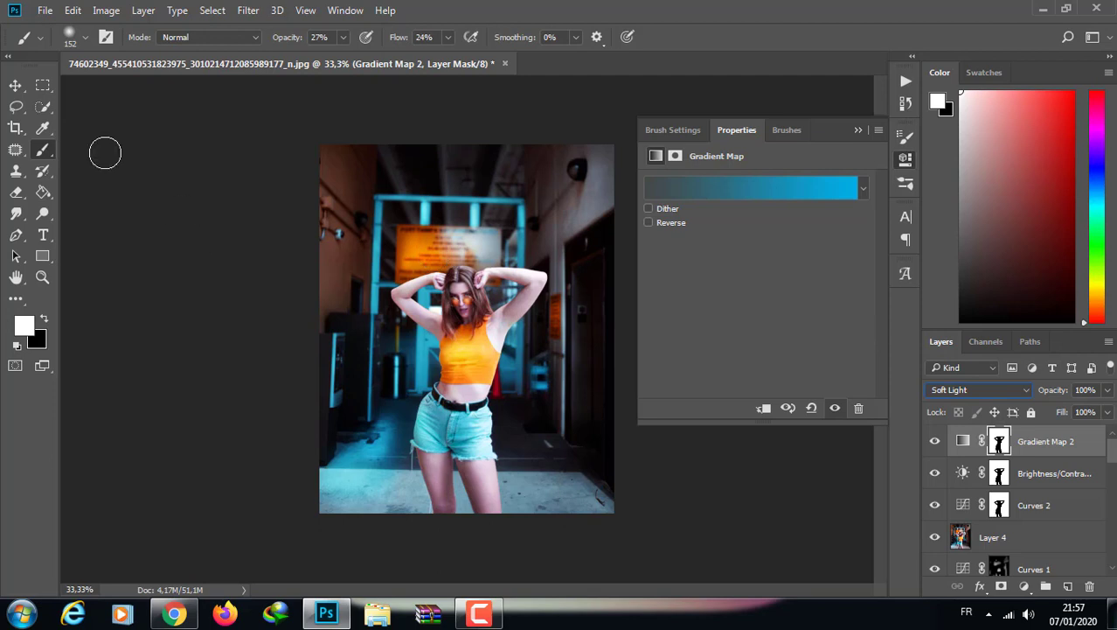
Enlarge the soft brush to 511 px and set black as the foreground colour
left_click(89, 41)
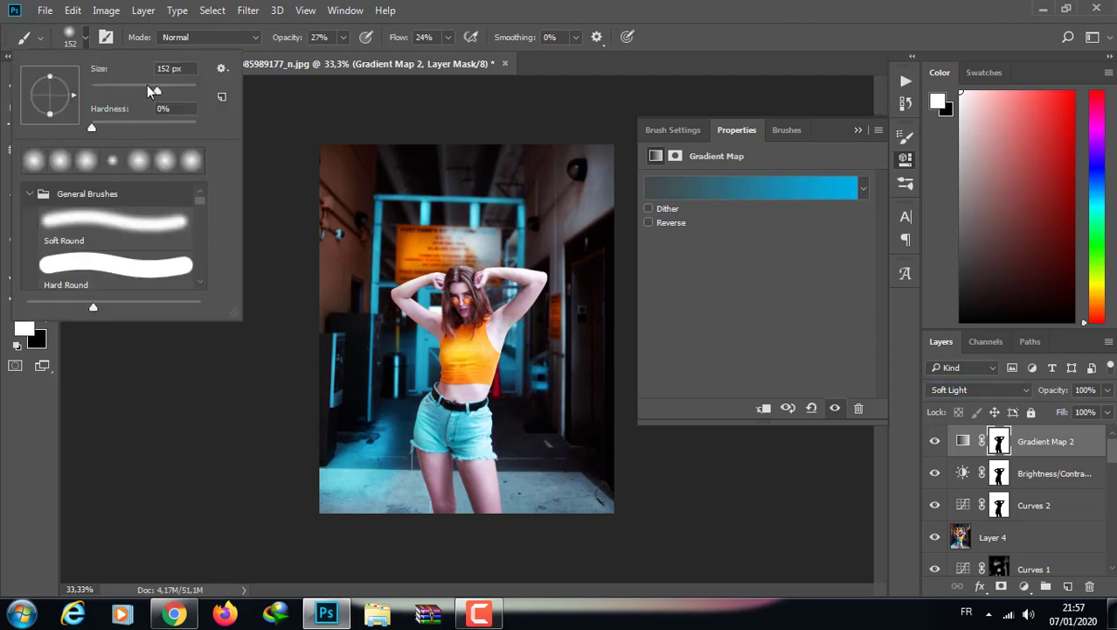
left_click(173, 87)
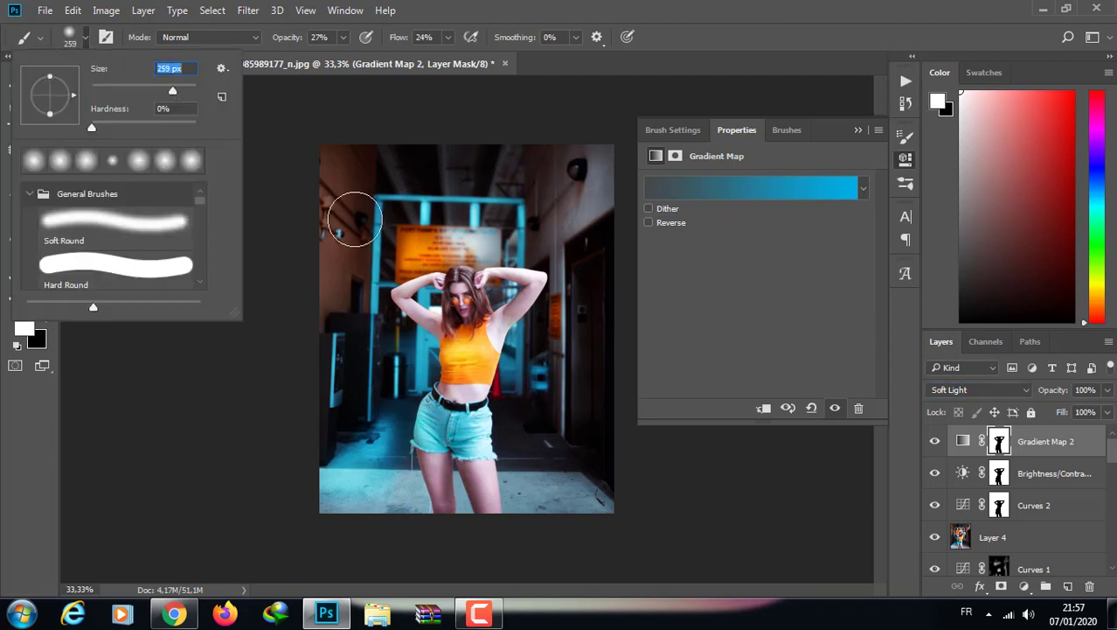
left_click(183, 85)
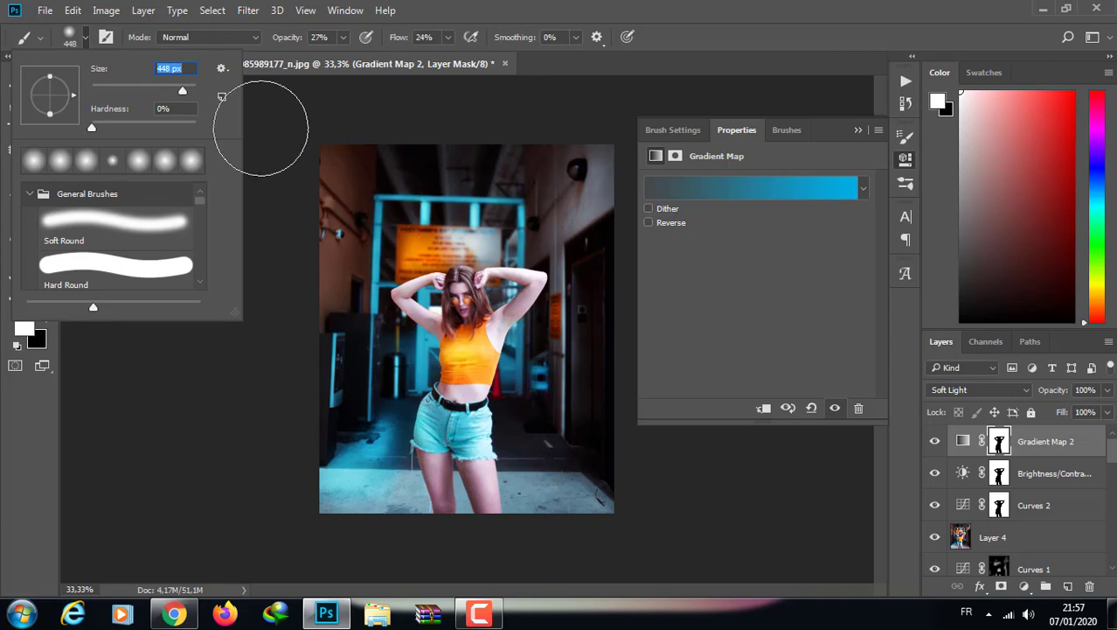
left_click(184, 88)
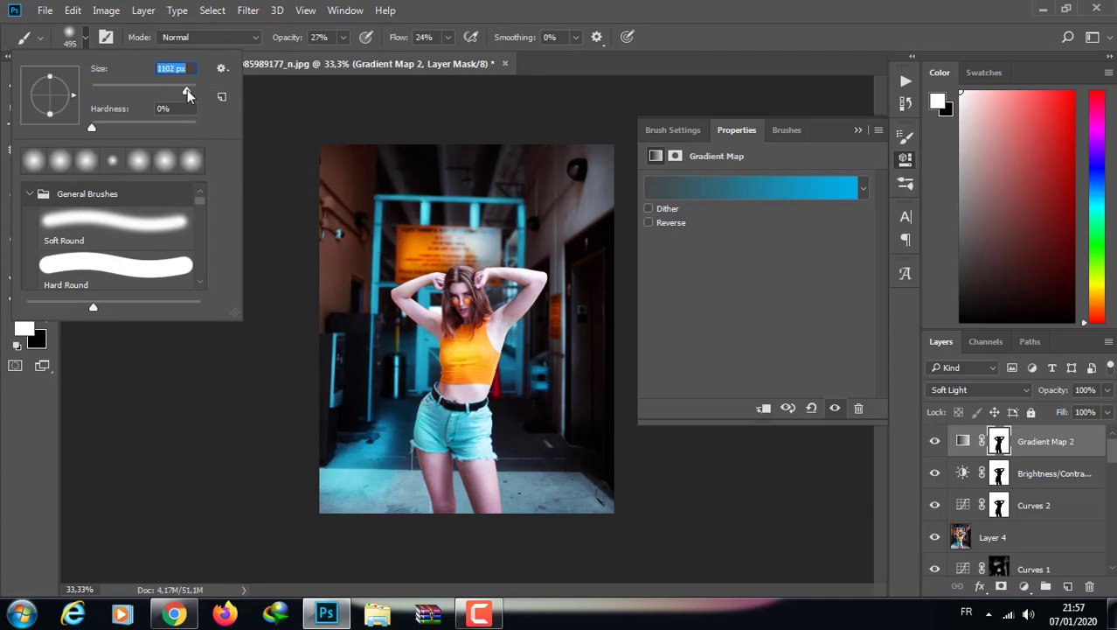
left_click(187, 89)
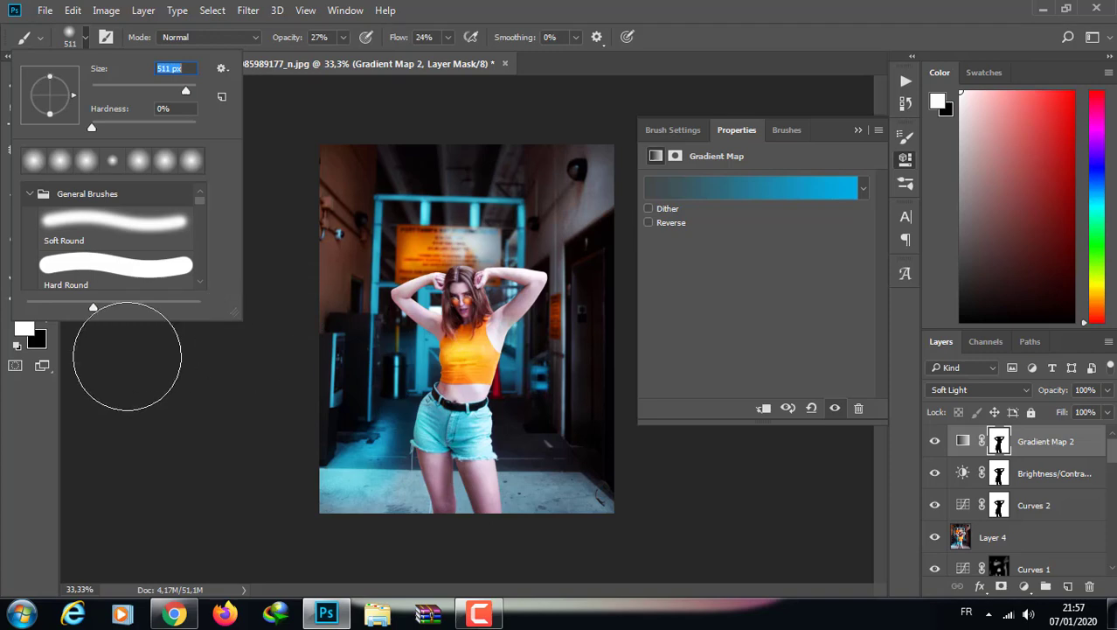
left_click(32, 383)
left_click(44, 319)
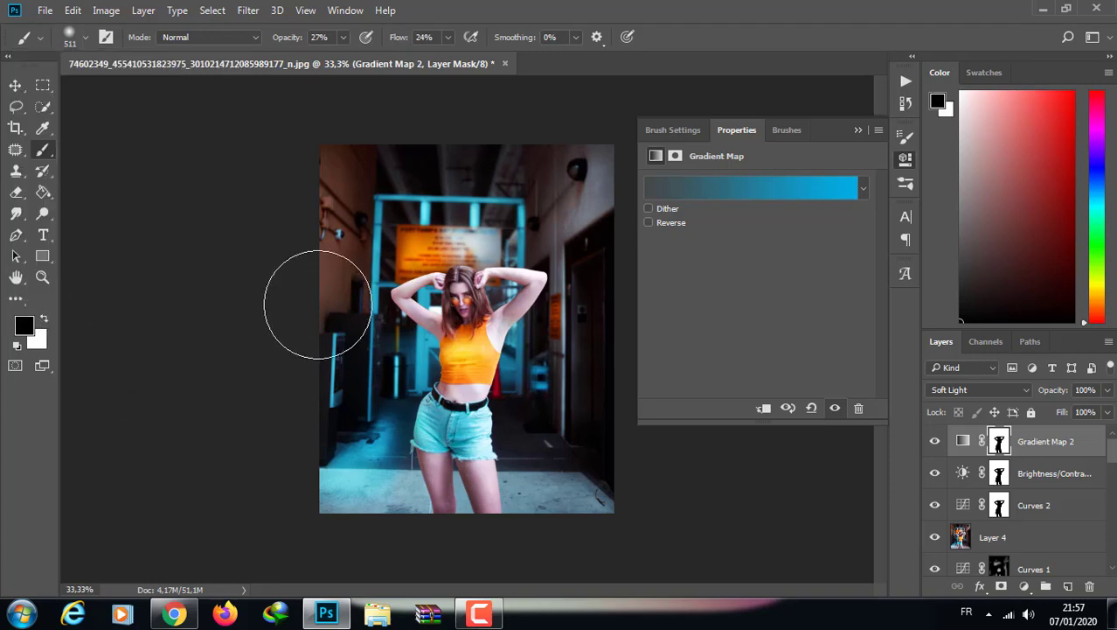
left_click(857, 130)
Paint black at 100% opacity on the Gradient Map 2 mask over ceiling and right wall
left_click_drag(636, 194, 564, 173)
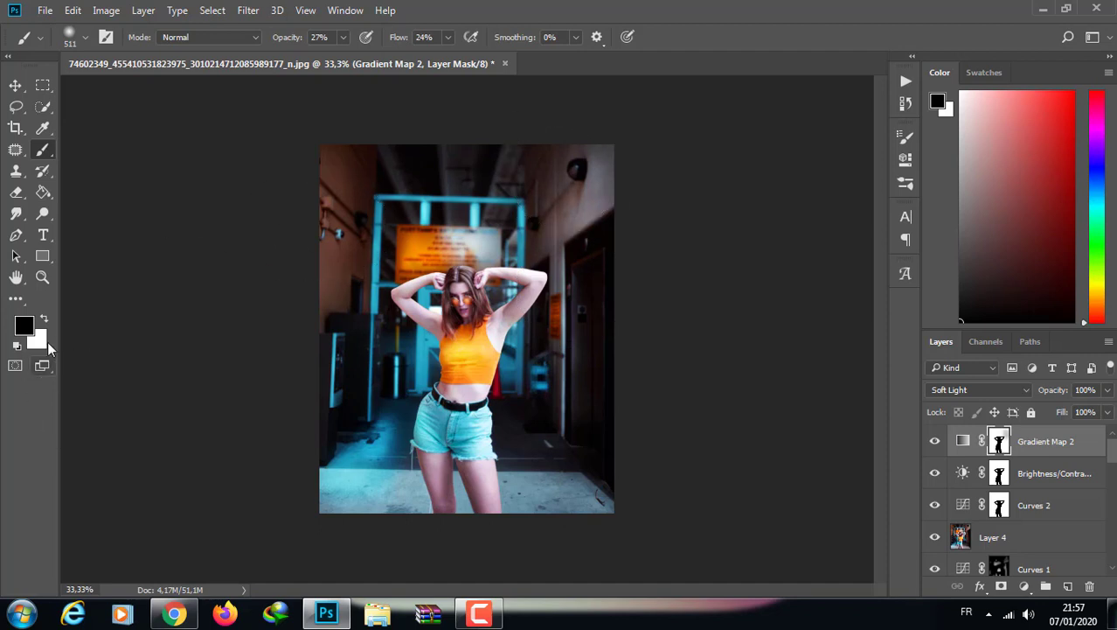
left_click(44, 321)
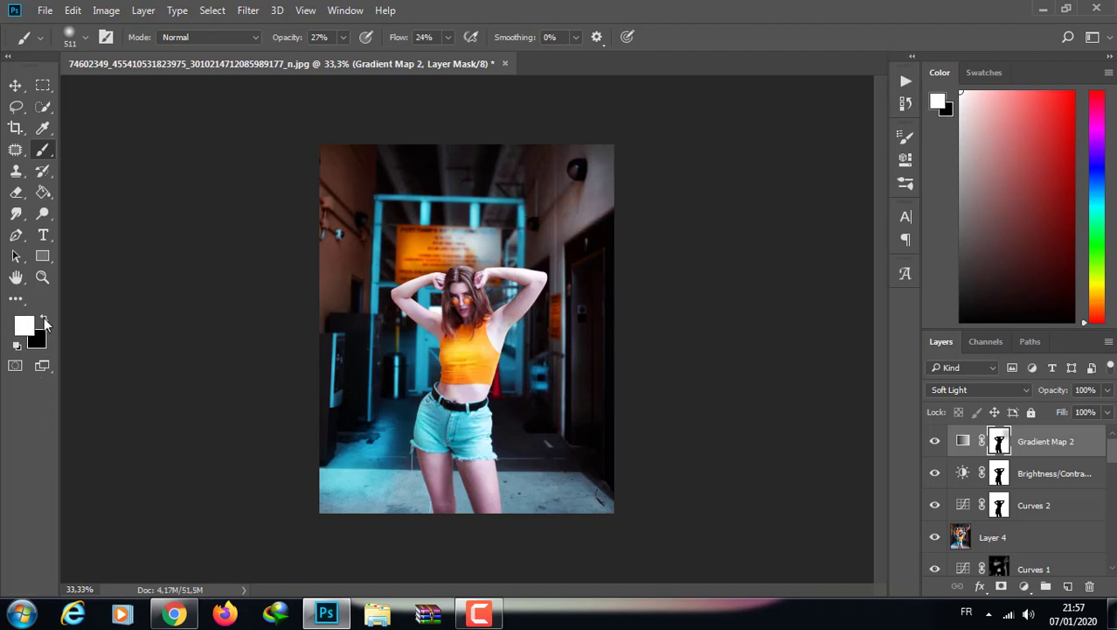
left_click(45, 323)
left_click(343, 37)
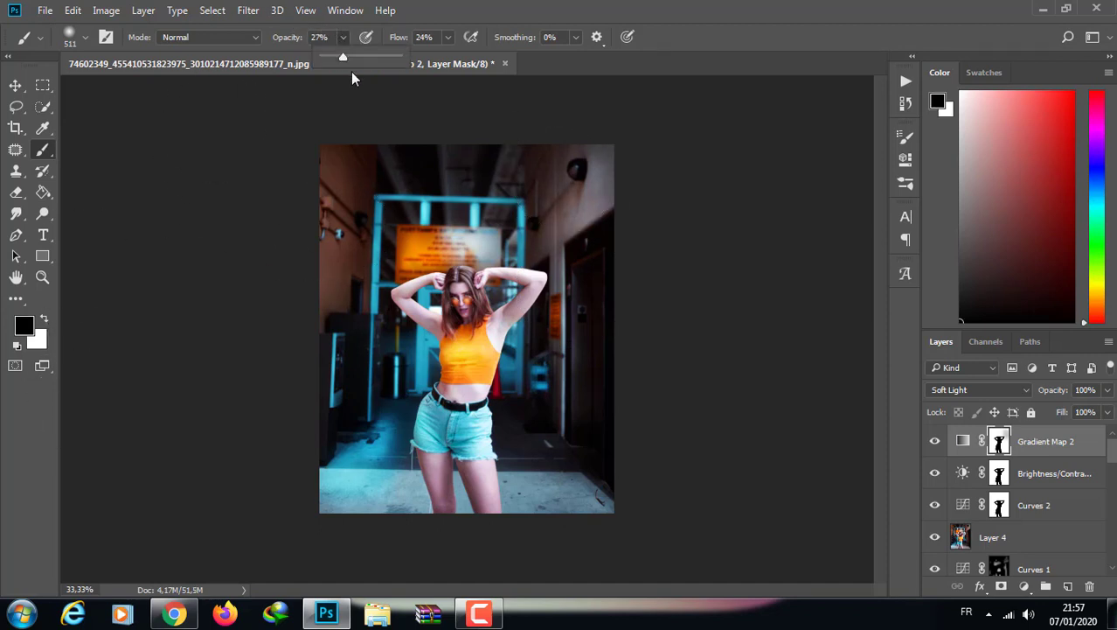
left_click_drag(364, 56, 379, 56)
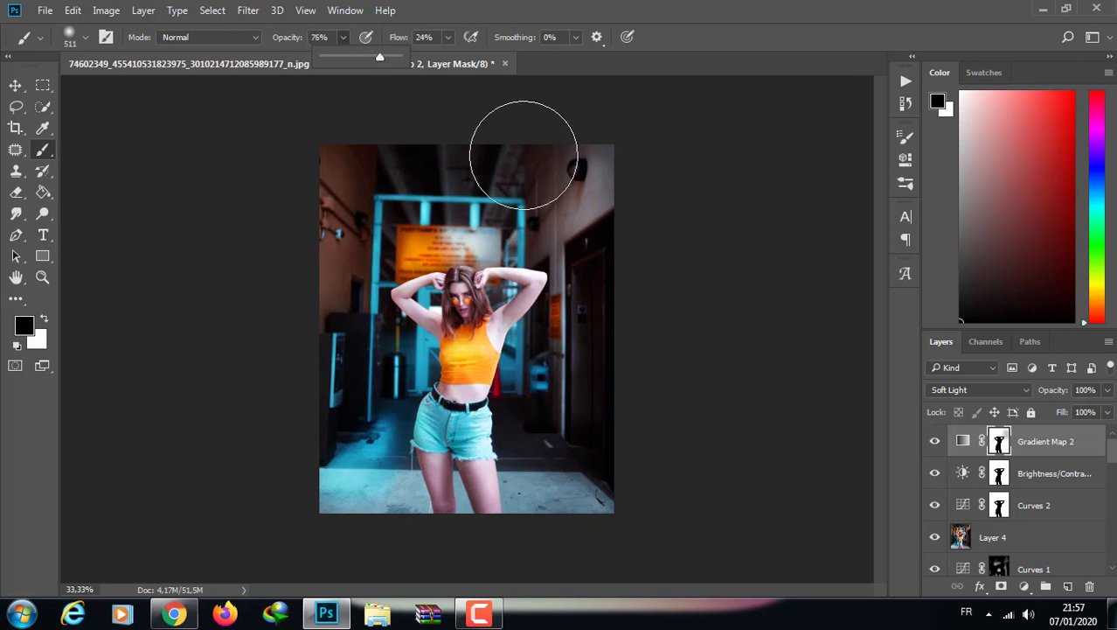
left_click(343, 37)
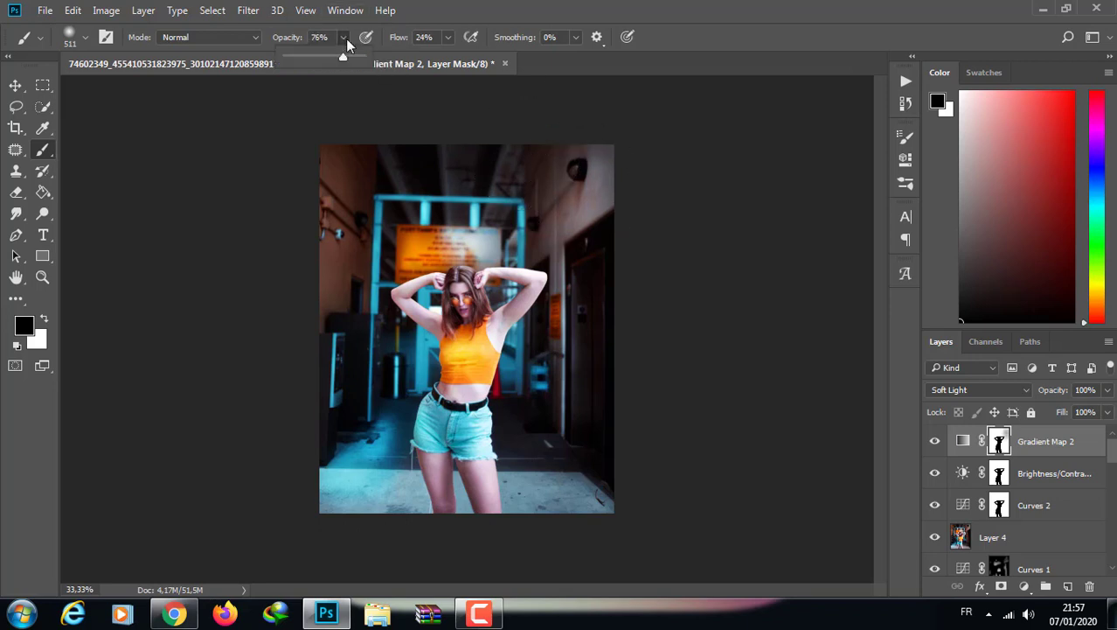
left_click_drag(362, 56, 389, 56)
mouse_move(583, 167)
left_mouse_down()
mouse_move(594, 245)
mouse_move(424, 188)
mouse_move(474, 187)
mouse_move(386, 170)
mouse_move(362, 142)
mouse_move(367, 249)
left_mouse_up()
mouse_move(561, 308)
left_mouse_down()
mouse_move(500, 319)
mouse_move(369, 295)
mouse_move(362, 337)
mouse_move(567, 349)
left_mouse_up()
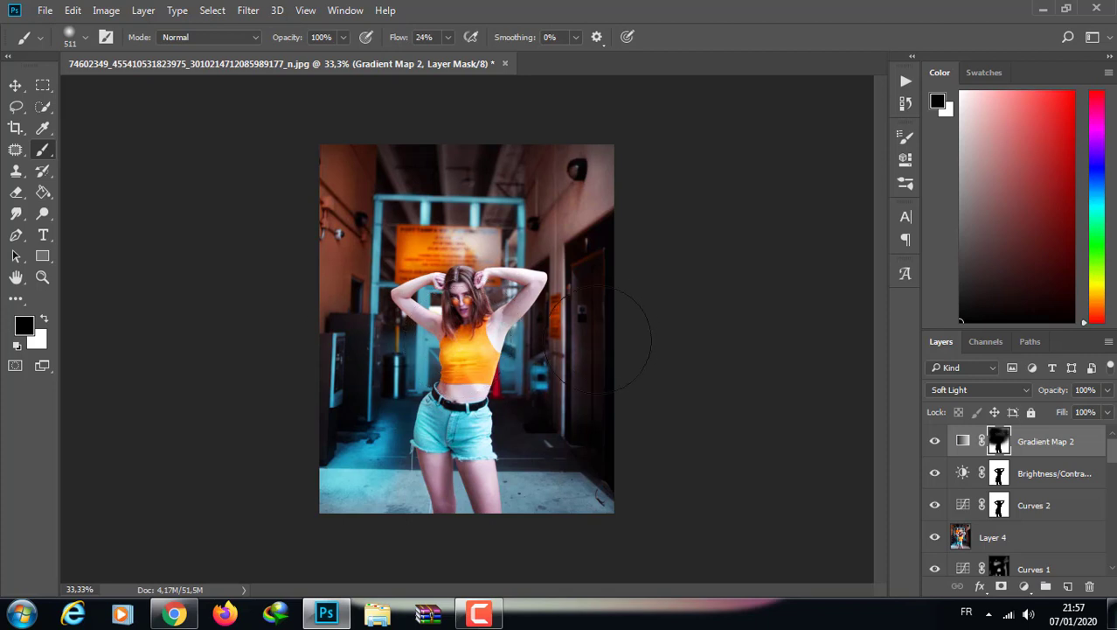
left_click_drag(577, 284, 572, 299)
mouse_move(602, 373)
left_mouse_down()
mouse_move(623, 374)
mouse_move(573, 294)
left_mouse_up()
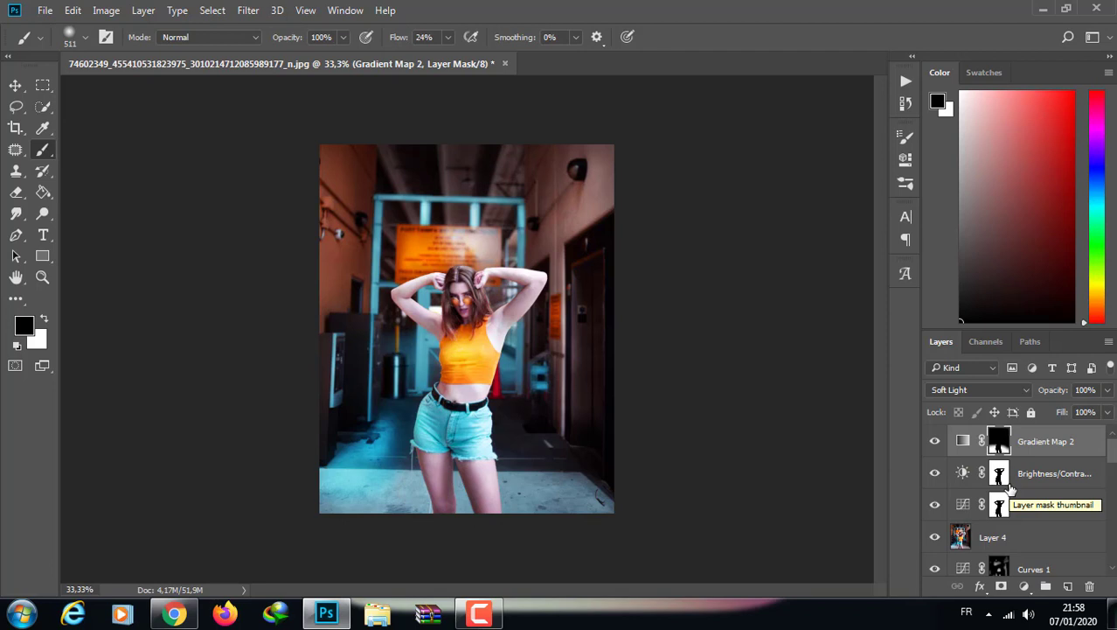
Stamp visible layers into Layer 5 and group Gradient Map 2 through Layer 4 as hidden Group 2
key("shift+ctrl+alt+e")
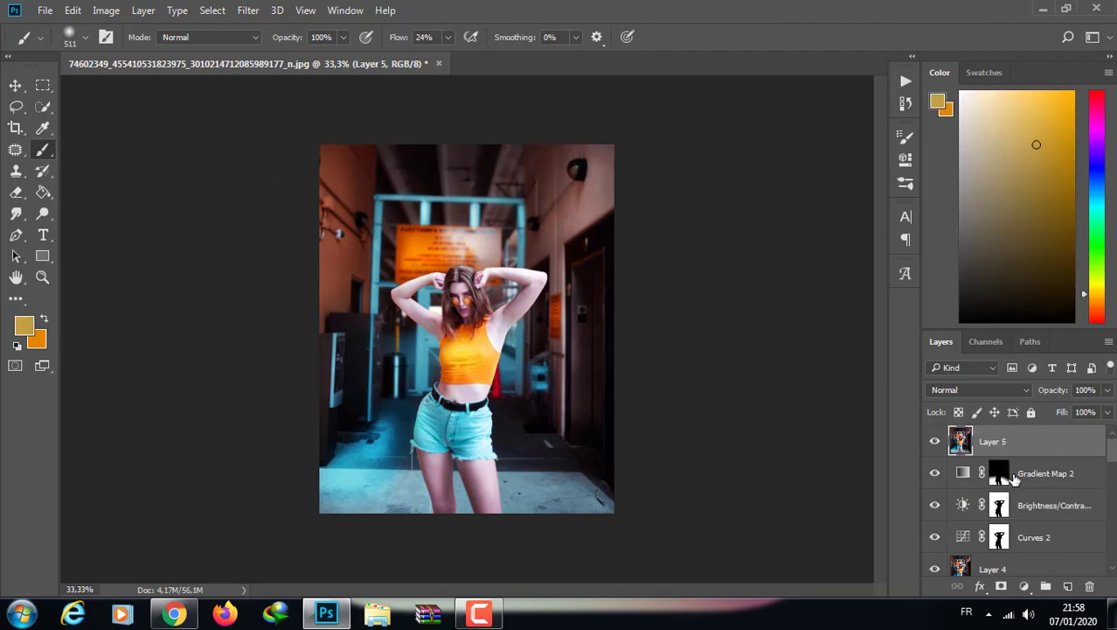
left_click(1014, 478)
left_click(1005, 566, "shift")
left_click(1046, 585)
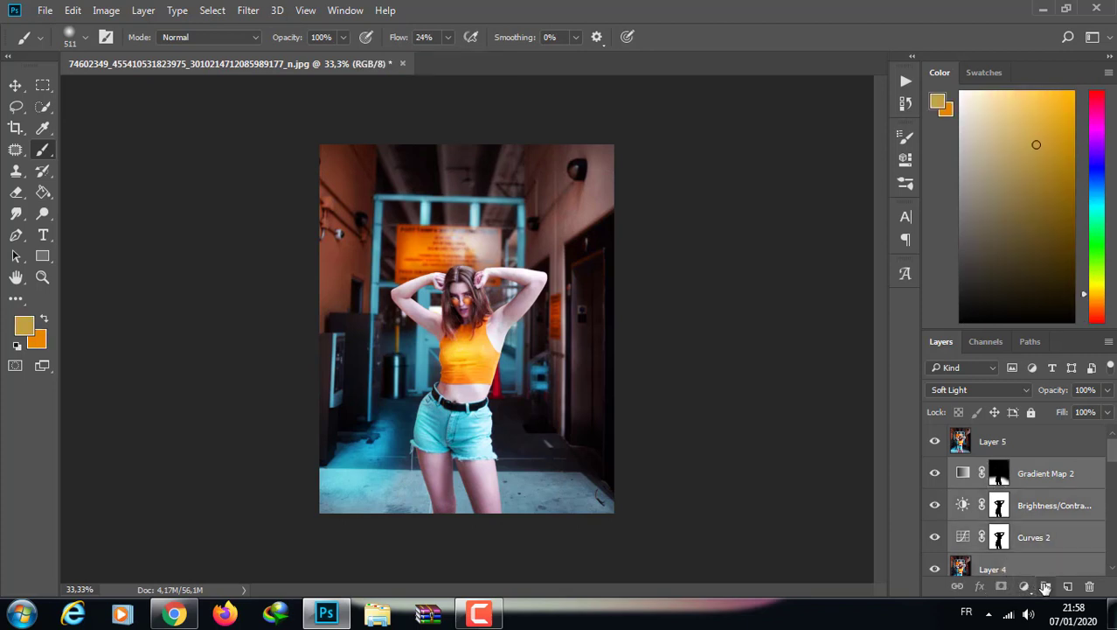
left_click(936, 468)
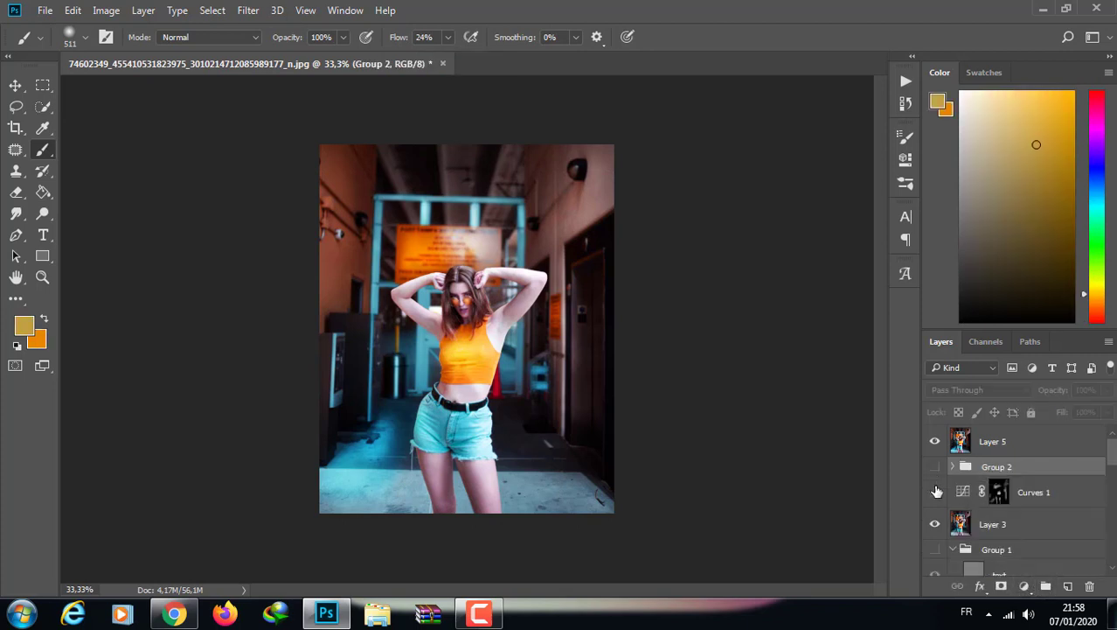
Toggle Layer 5 on and off to compare the teal-orange grade with the original
left_click(940, 445)
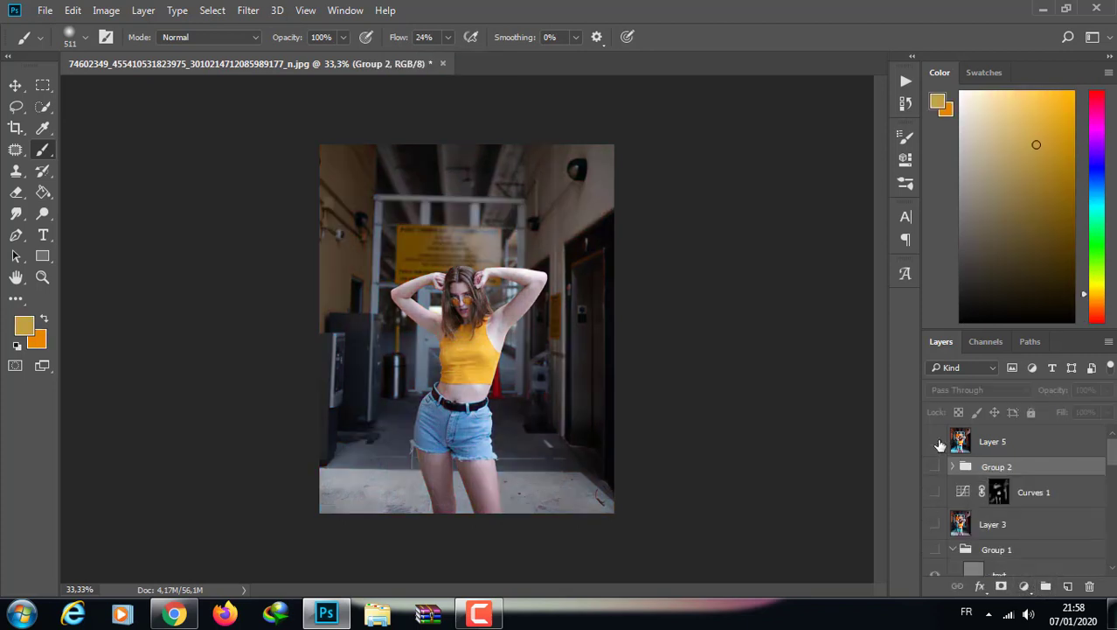
left_click(940, 444)
left_click(938, 444)
left_click(938, 445)
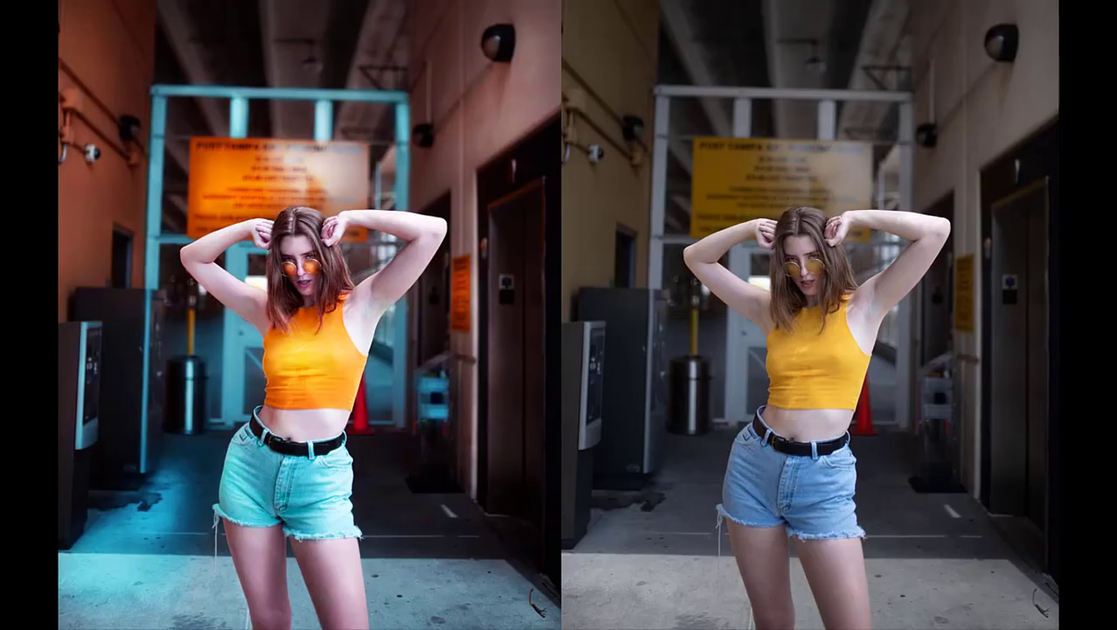